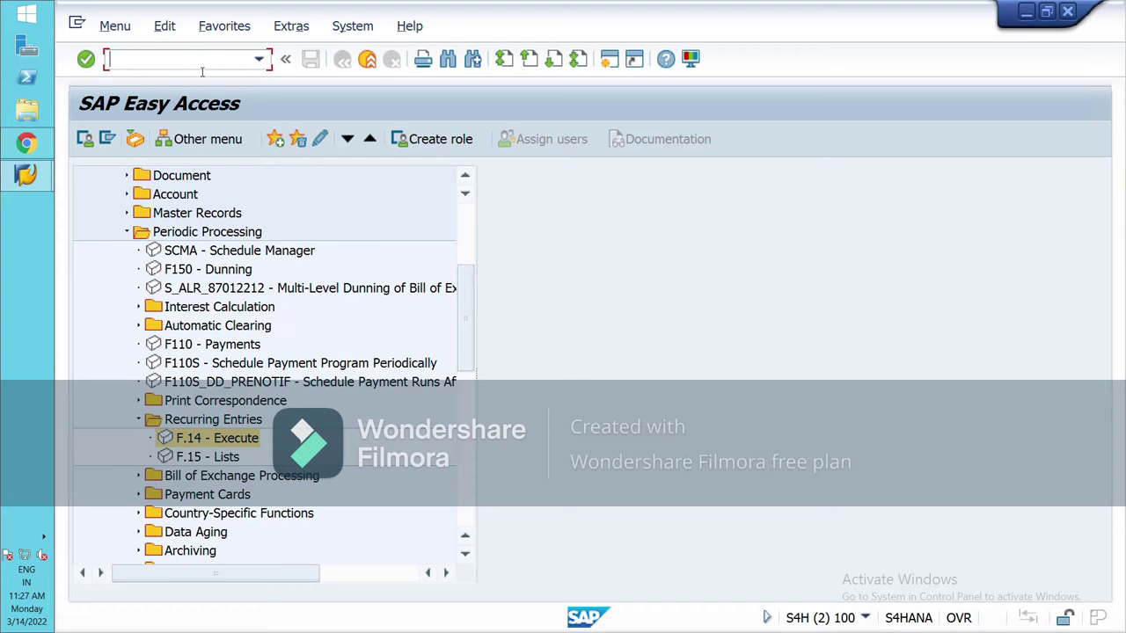
- Open the SAP Reference IMG through transaction SPRO and expand Financial Accounting, General Ledger Accounting, Periodic Processing down to the Valuate activities
type("SPRO")
key("Return")
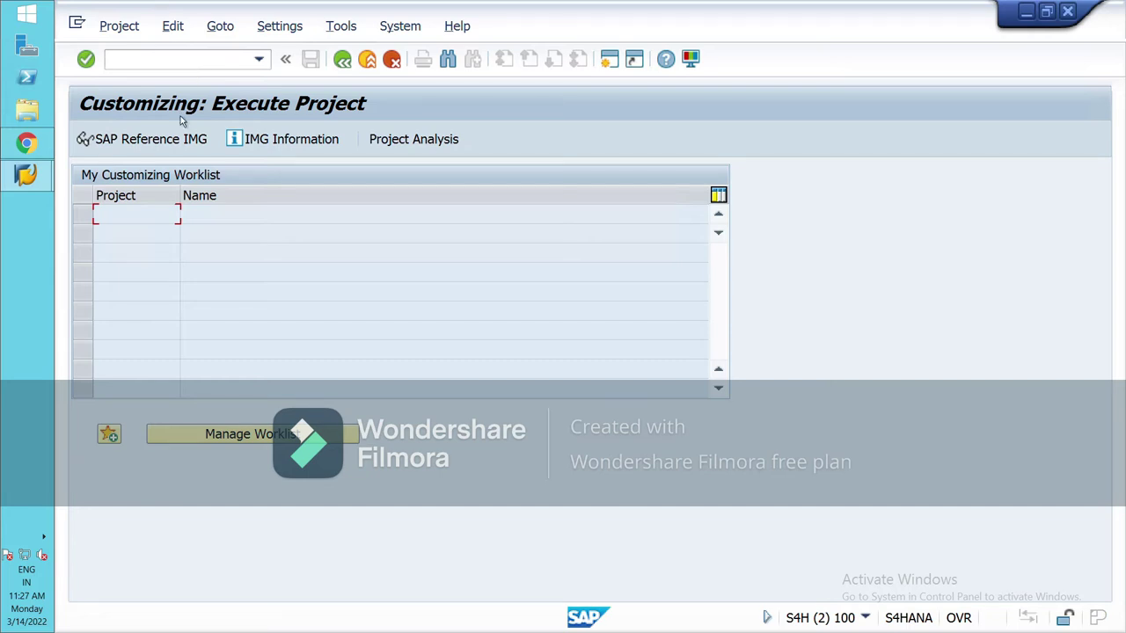
left_click(148, 140)
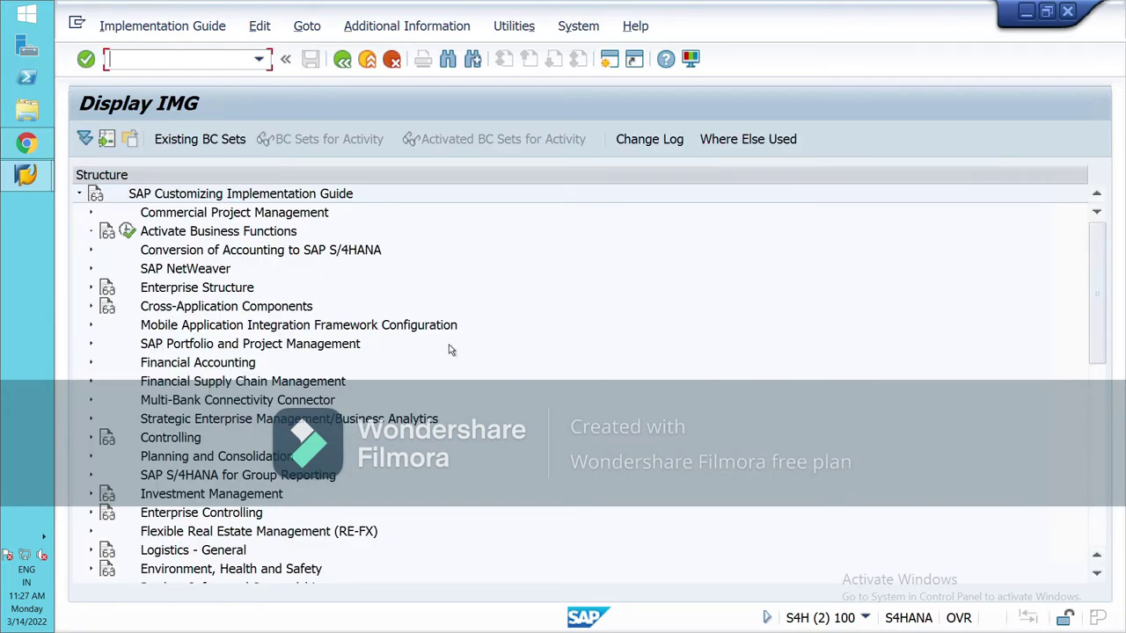
left_click(98, 368)
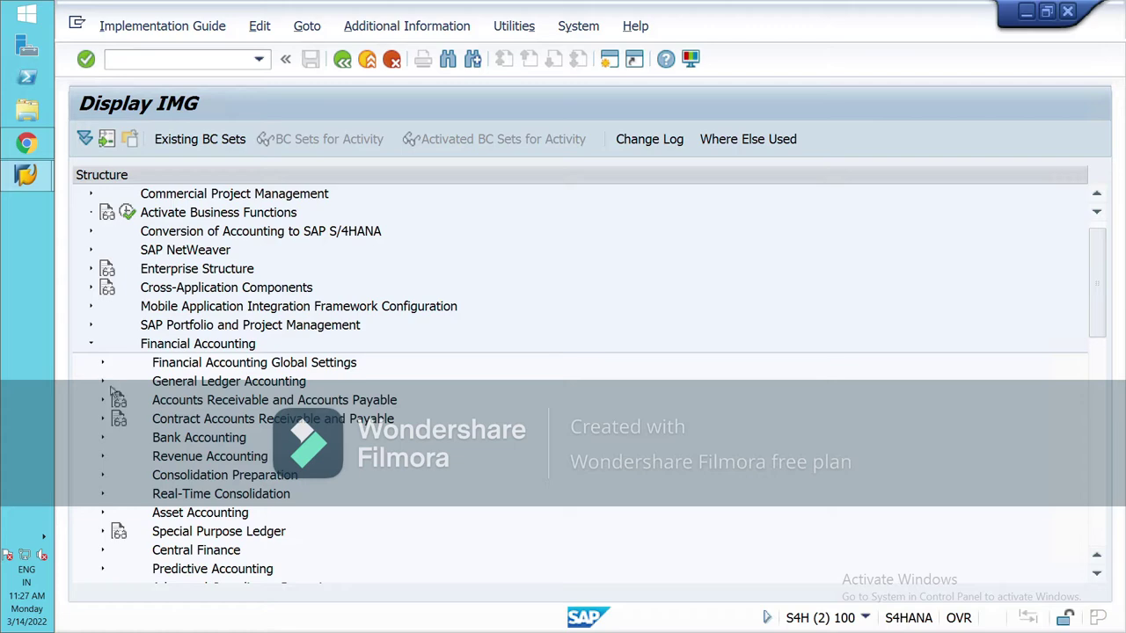
left_click(103, 382)
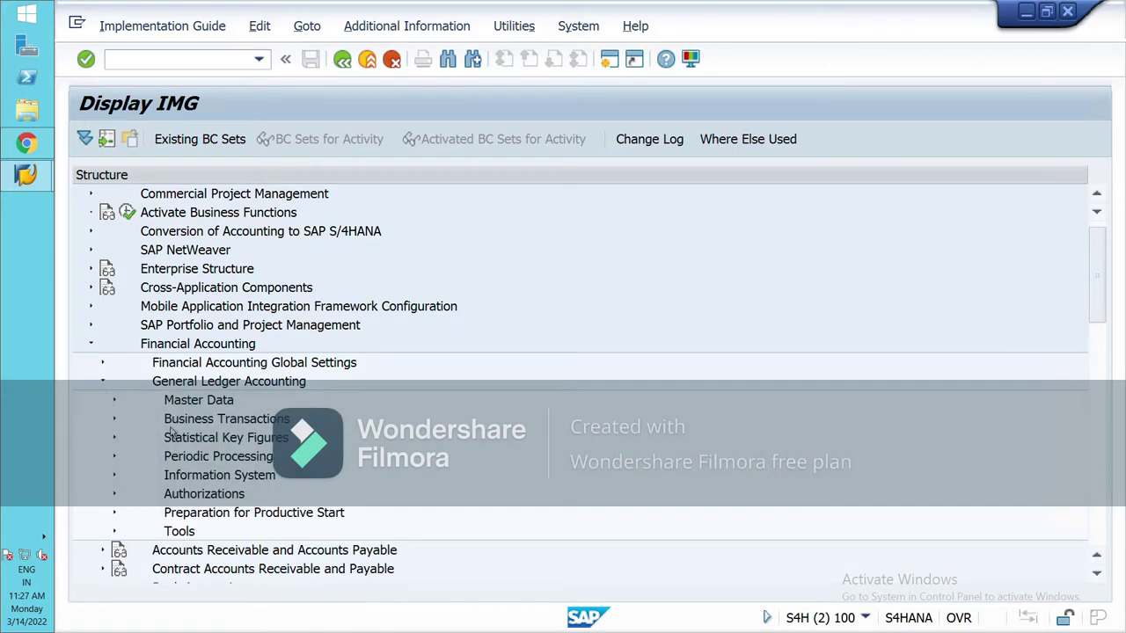
left_click(122, 459)
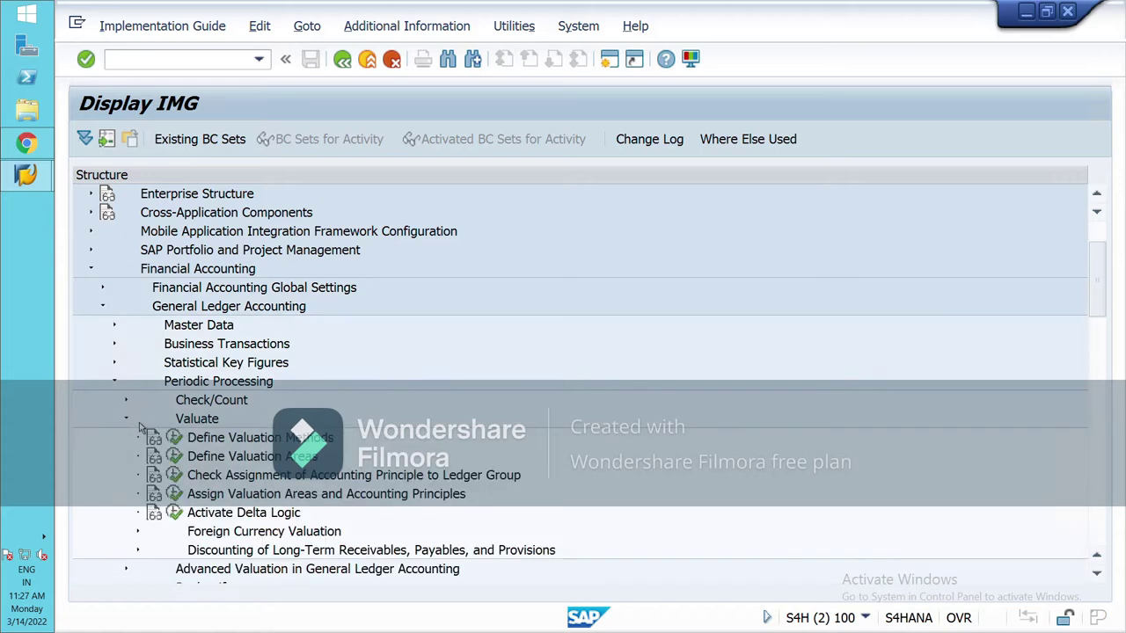
scroll(140, 344, "down", 2)
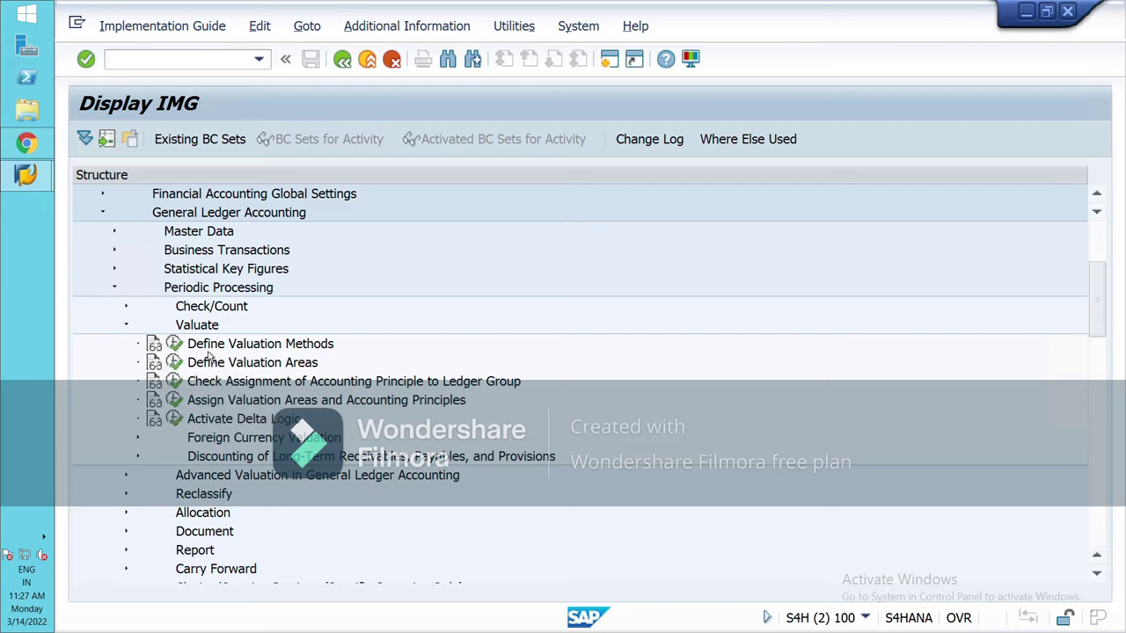
- Review valuation method EVR under Define Valuation Methods and return to the IMG structure
left_click(181, 345)
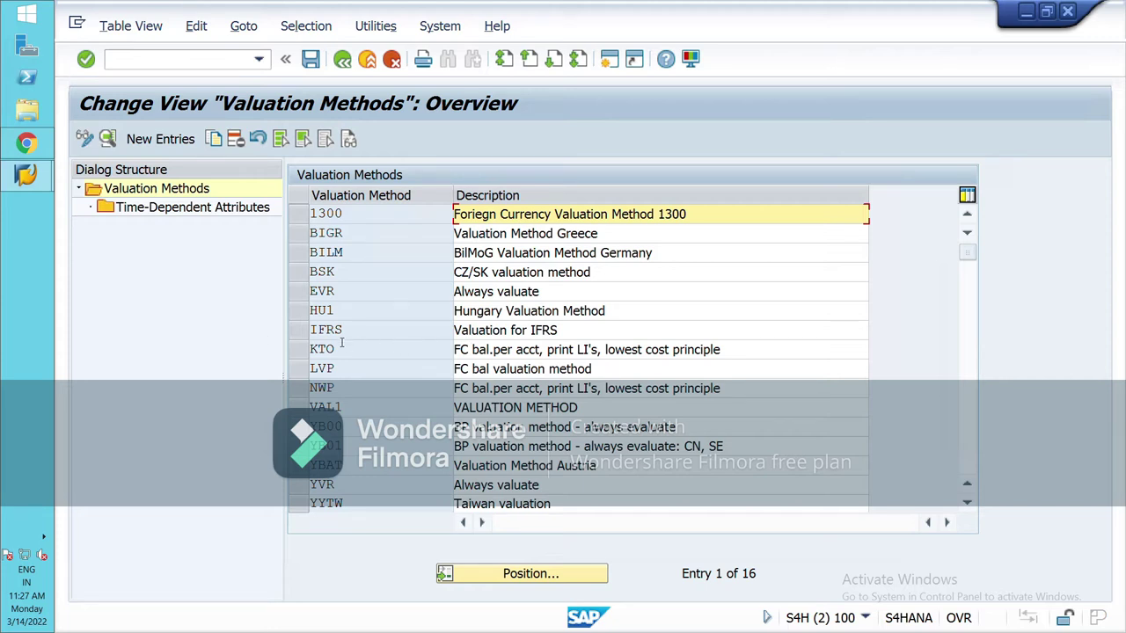
left_click(312, 299)
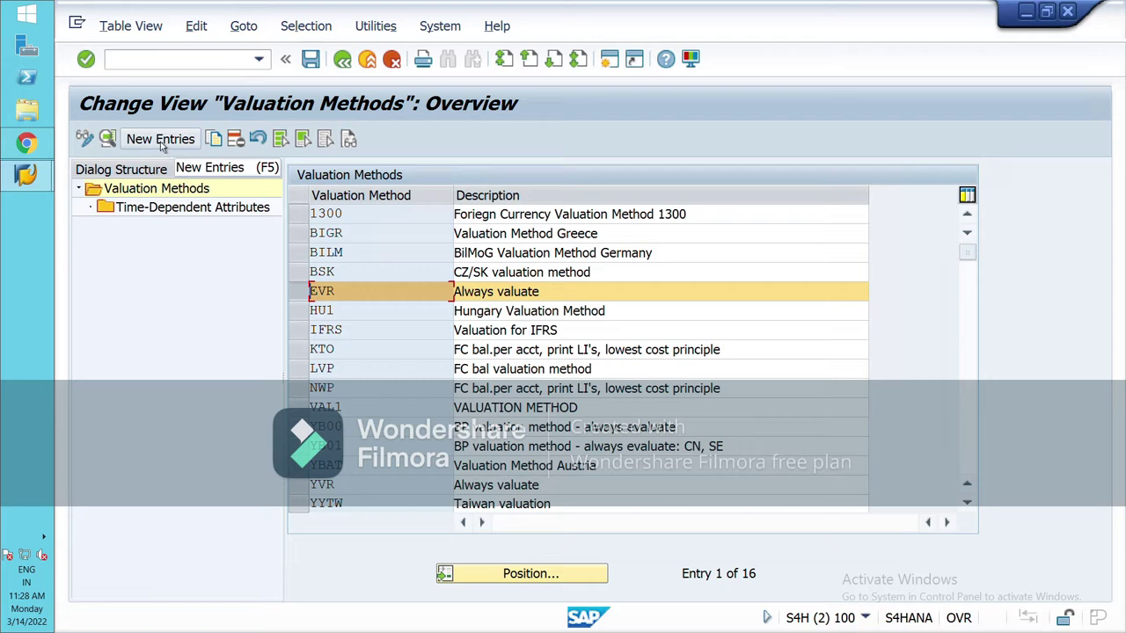
left_click(343, 59)
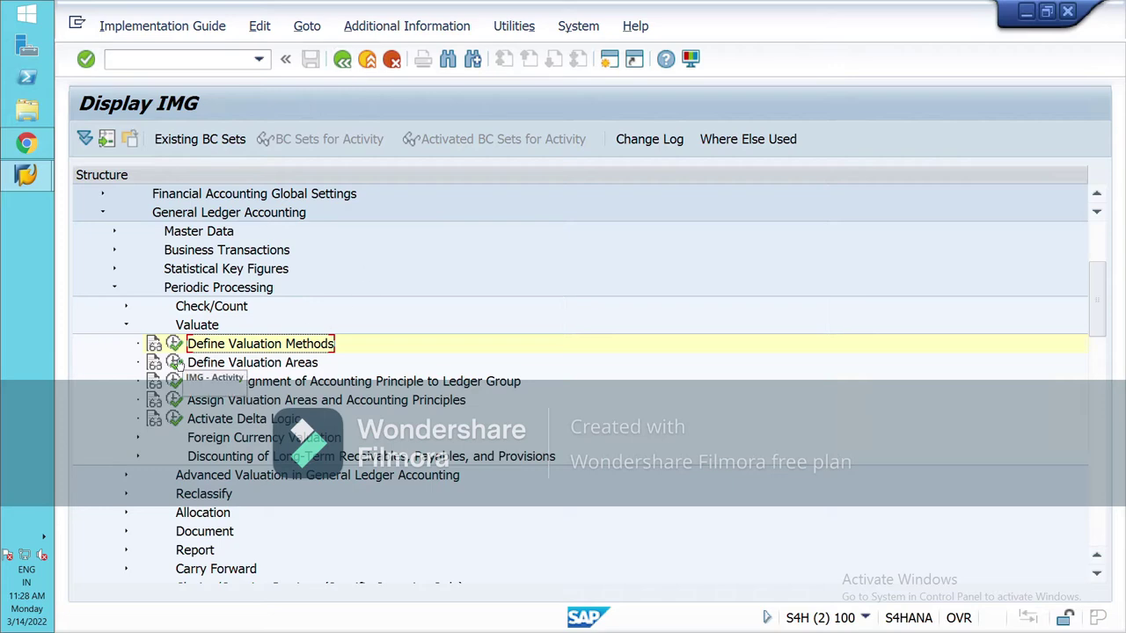
- Under Define Valuation Areas, add a new entry AI with valuation method EVR and first currency type 10
left_click(176, 363)
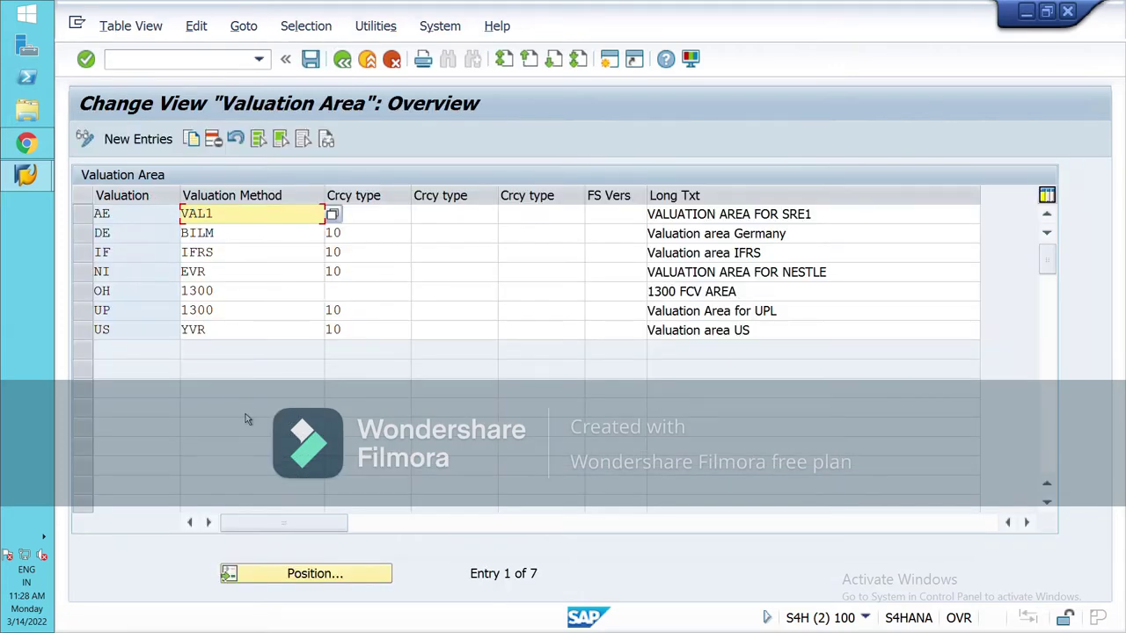
left_click(154, 150)
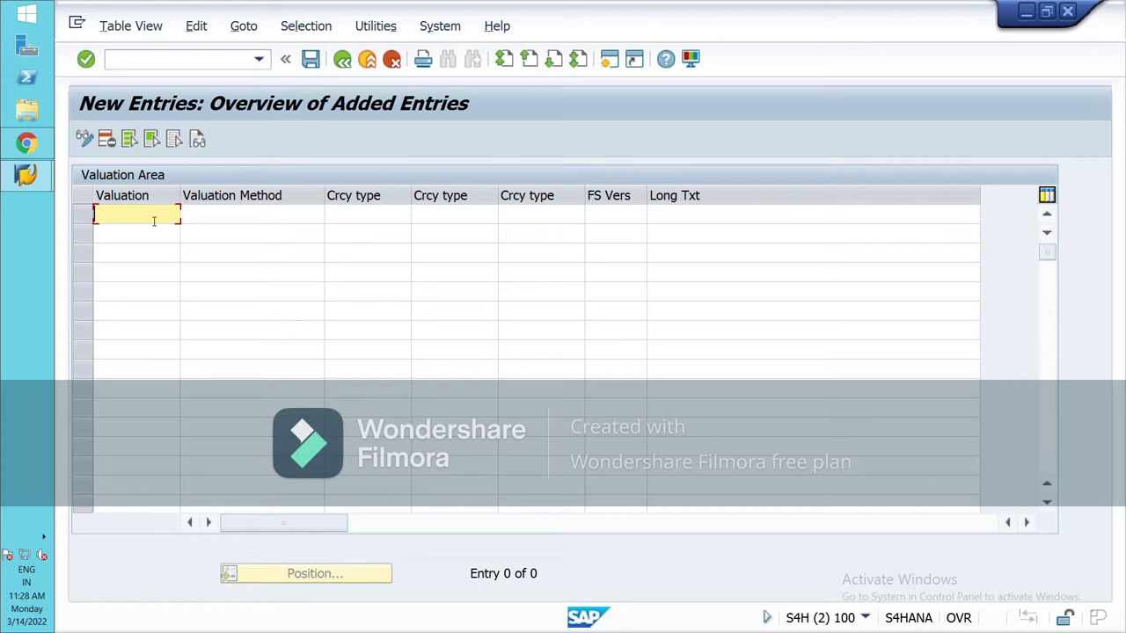
type("AI")
left_click(284, 222)
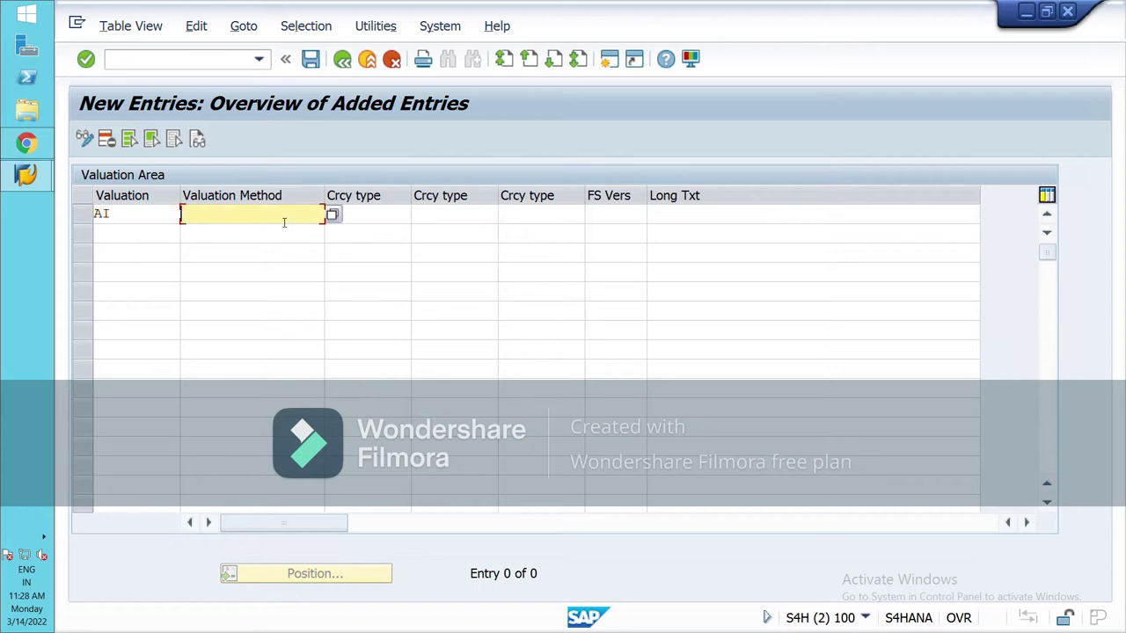
type("EVR")
left_click(396, 216)
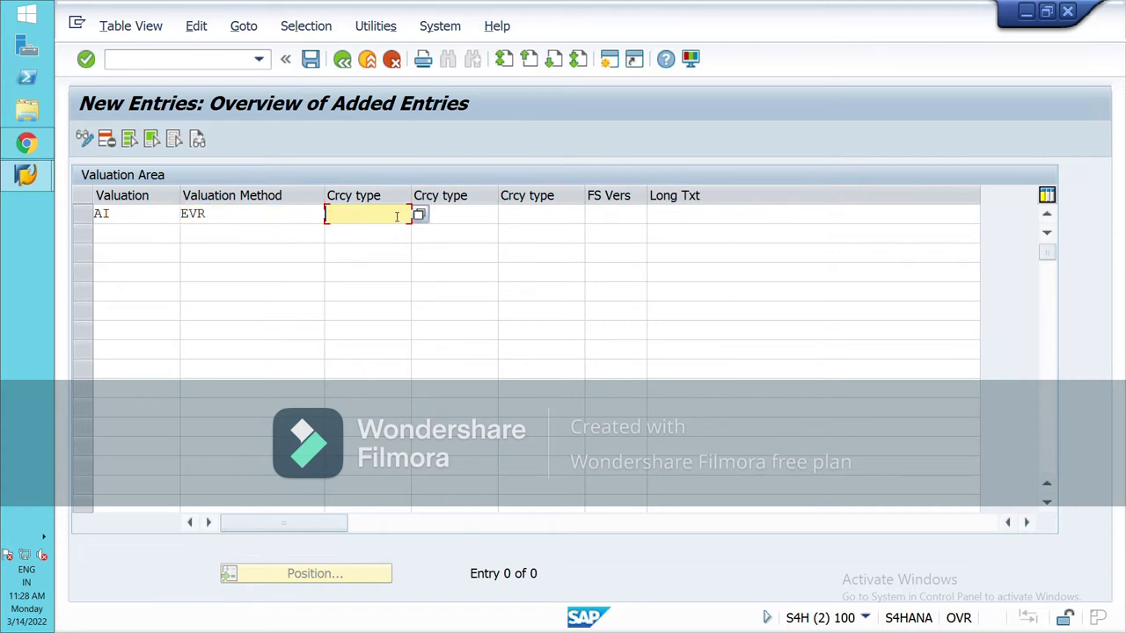
type("10")
left_click(374, 242)
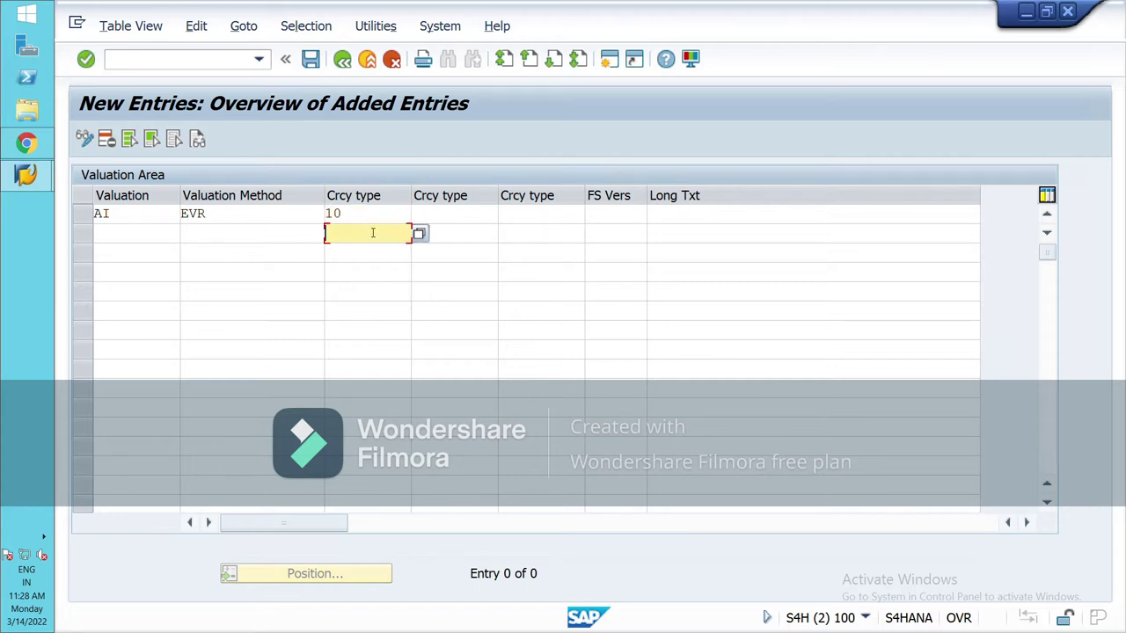
left_click(374, 222)
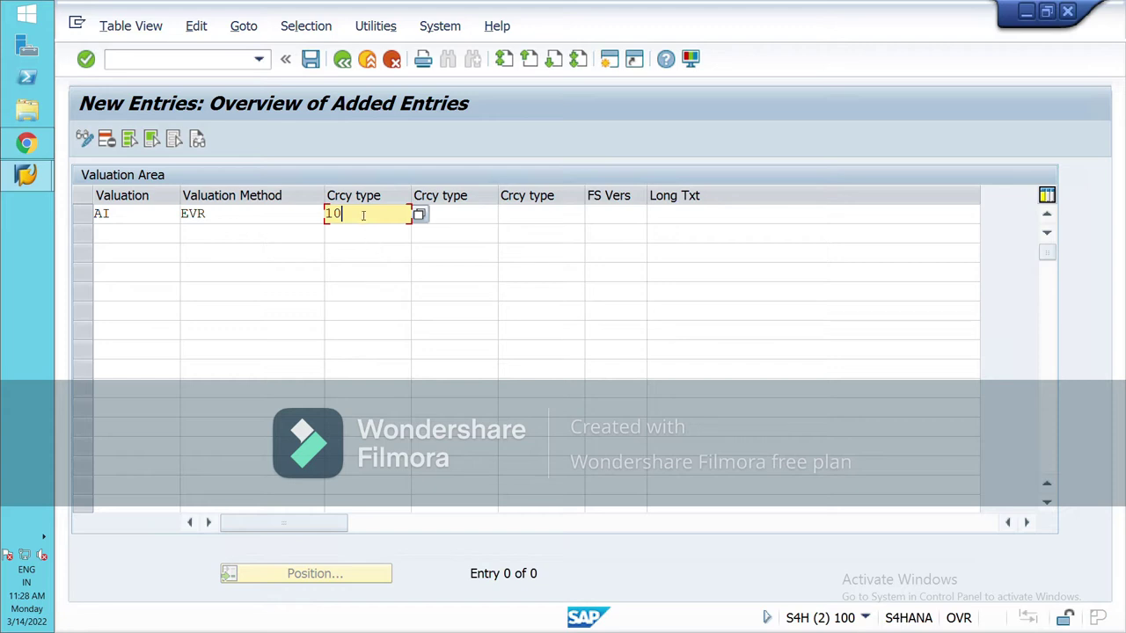
- Set the AI entry's long text to VALUATION AREA FOR NESTLE and return to the valuation area overview
left_click(686, 217)
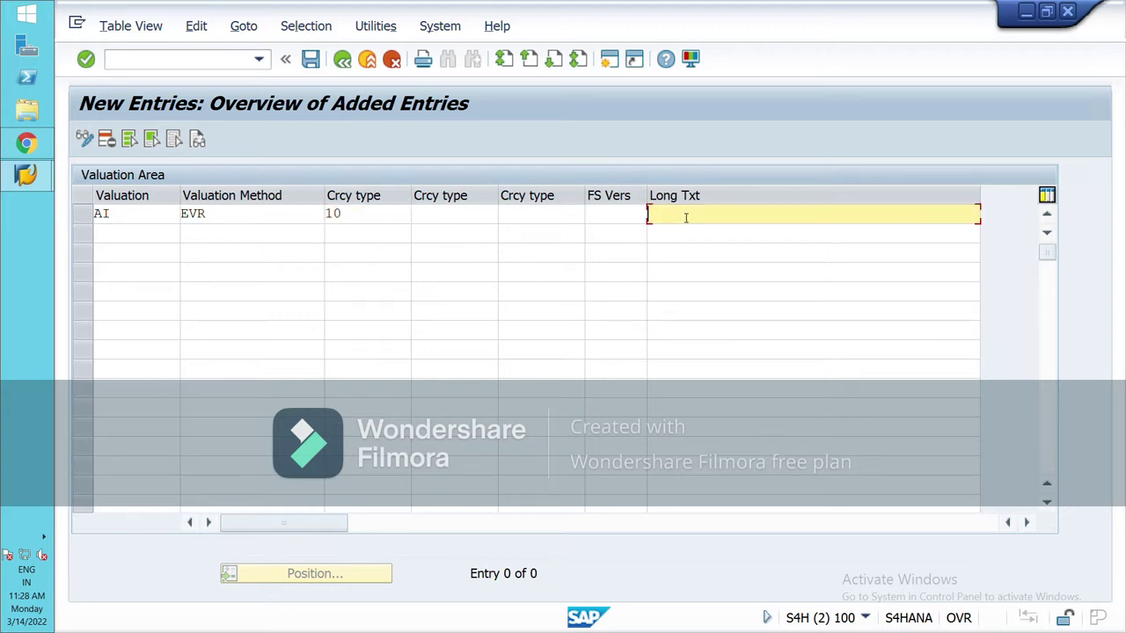
type("VA")
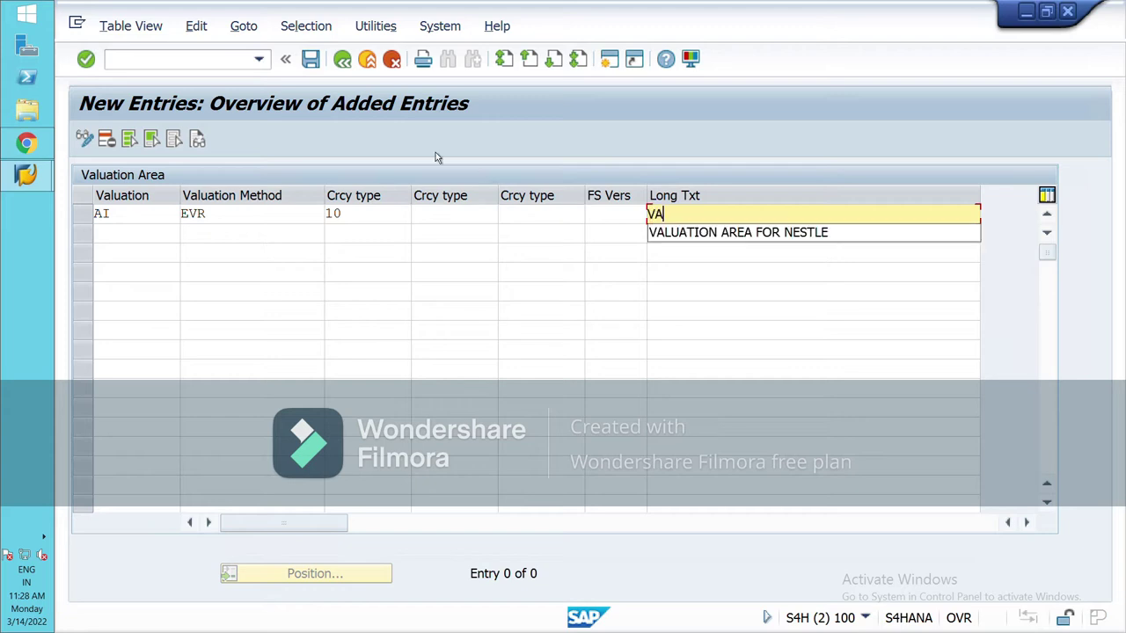
key("Down")
key("Return")
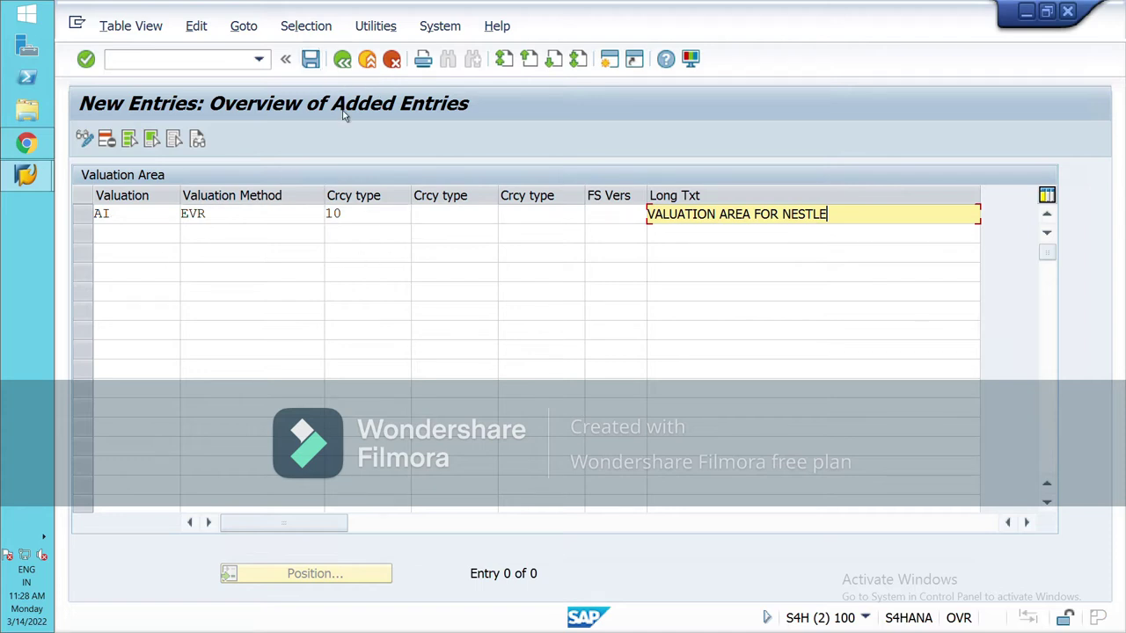
left_click(342, 58)
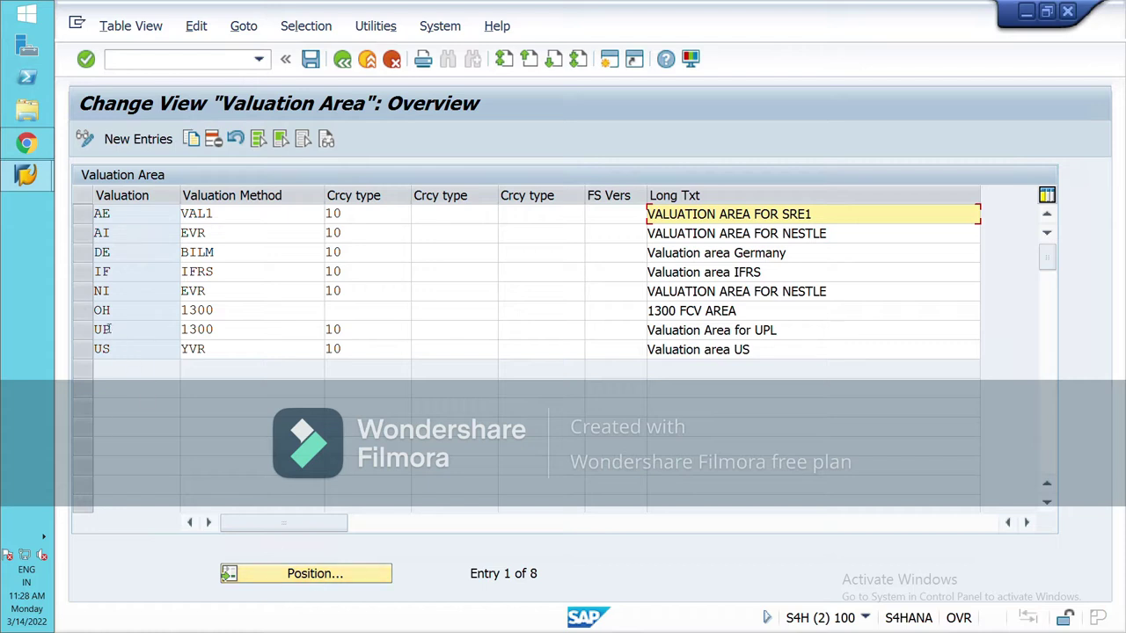
- Select the existing valuation area NI and leave the valuation area overview without saving the changes
left_click(138, 298)
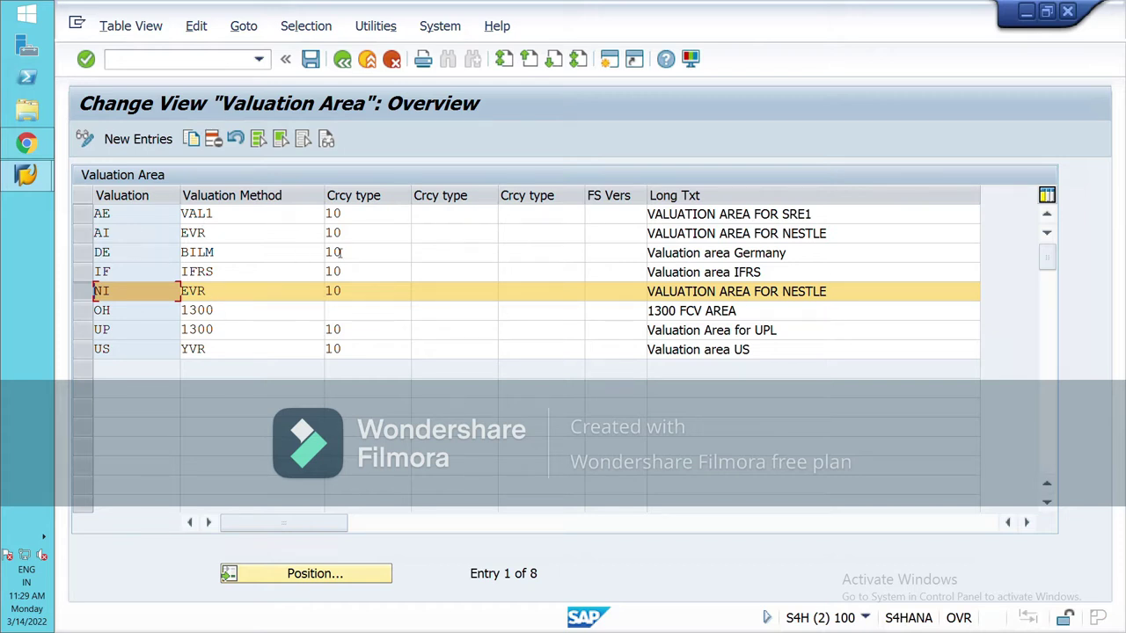
left_click(344, 67)
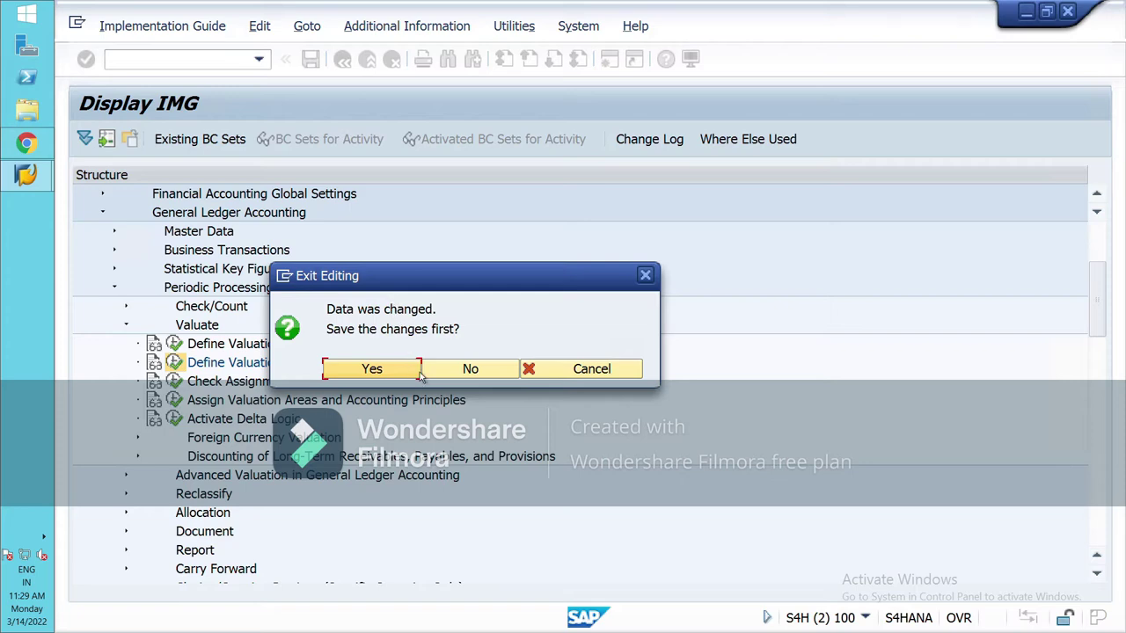
left_click(439, 369)
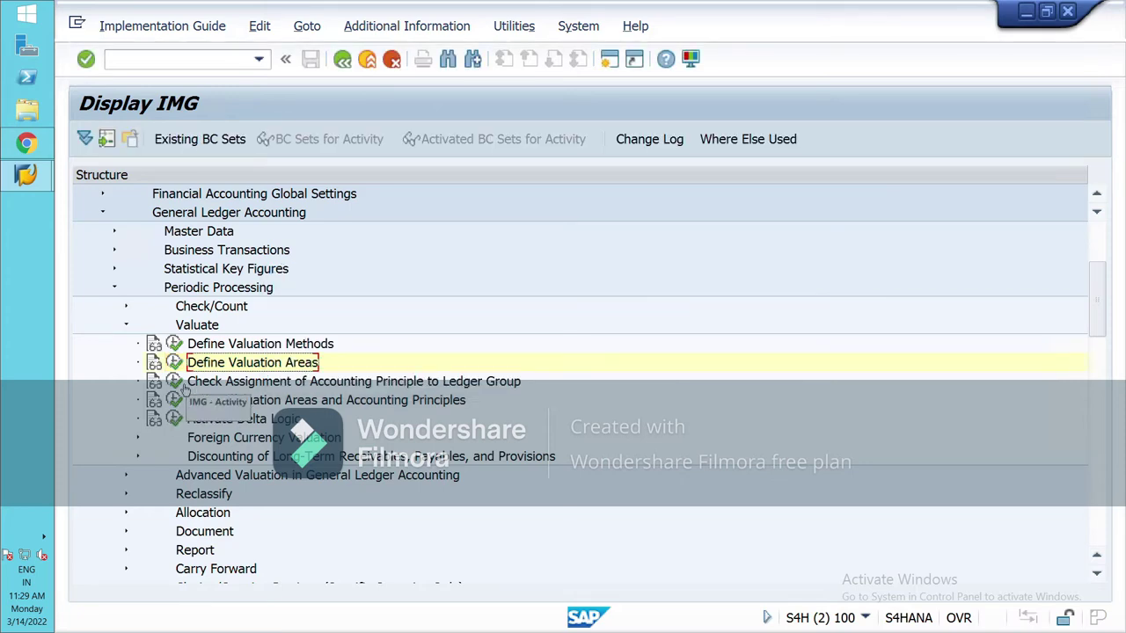
- Open Check Assignment of Accounting Principle to Ledger Group and position the list at accounting principle INAP
left_click(176, 384)
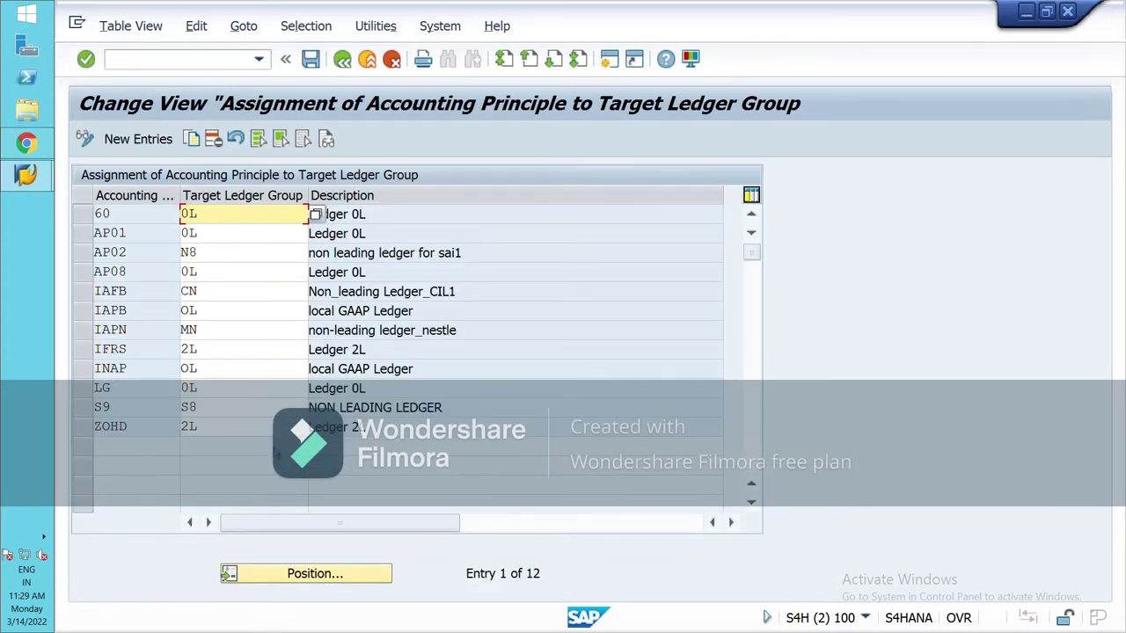
left_click(308, 577)
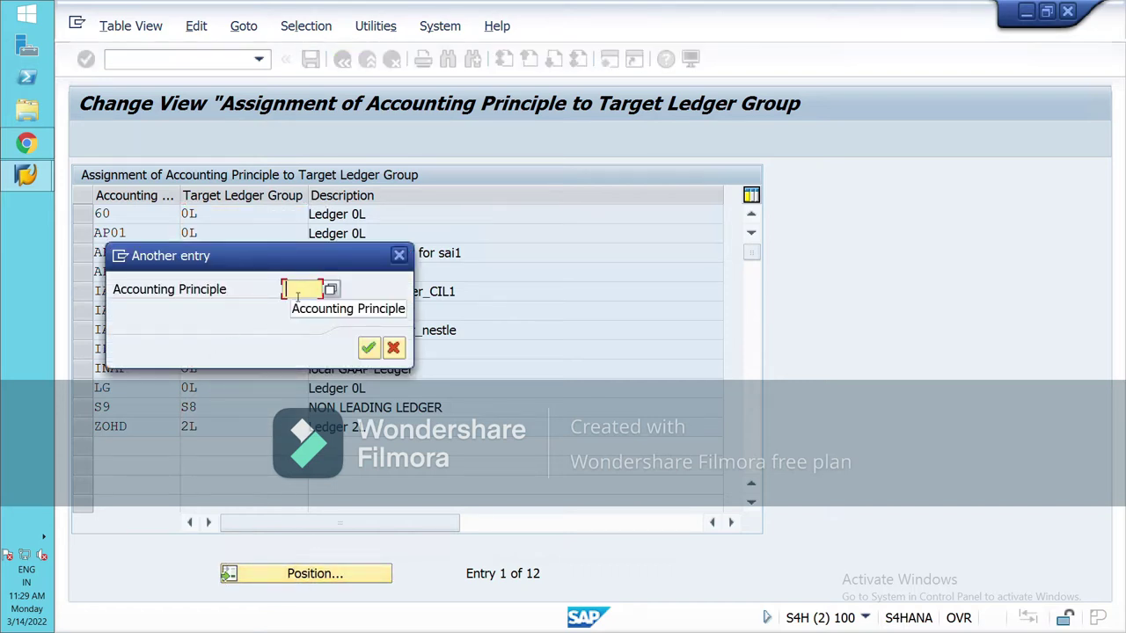
type("IN")
left_click(300, 301)
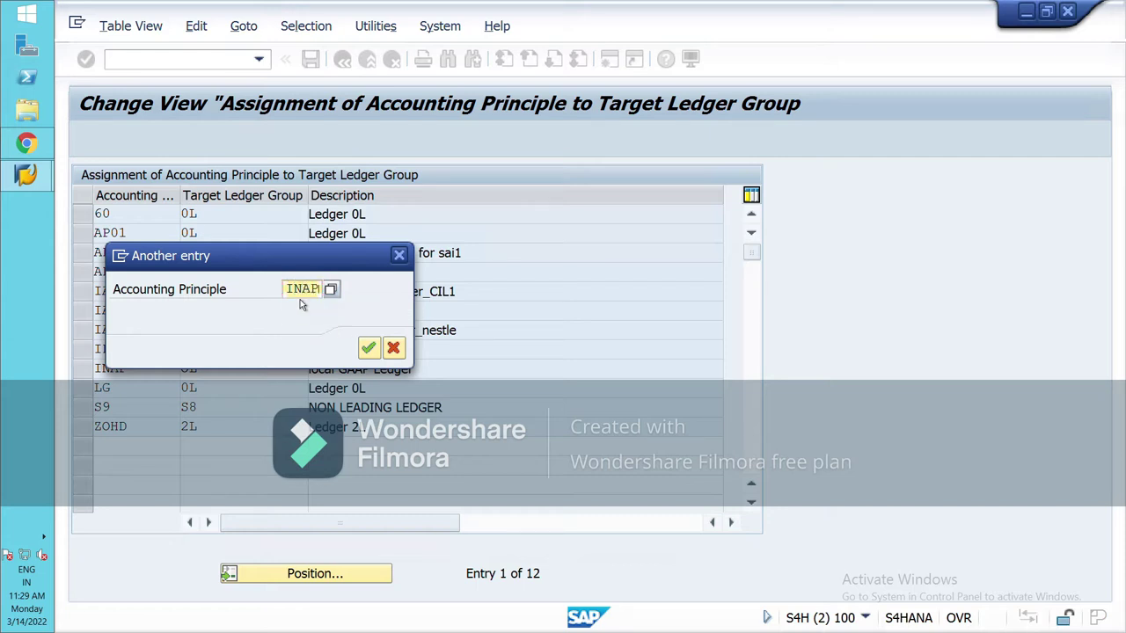
key("Return")
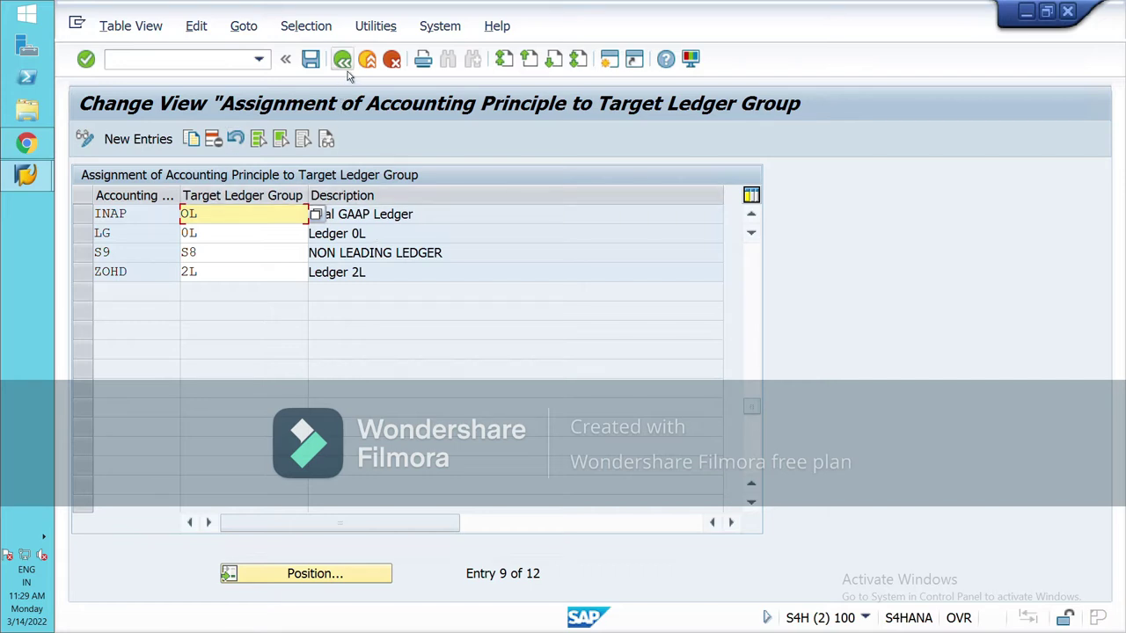
- Position the ledger group assignments at accounting principle IAPN, then reopen the full assignment list for review and return to the IMG structure
left_click(312, 573)
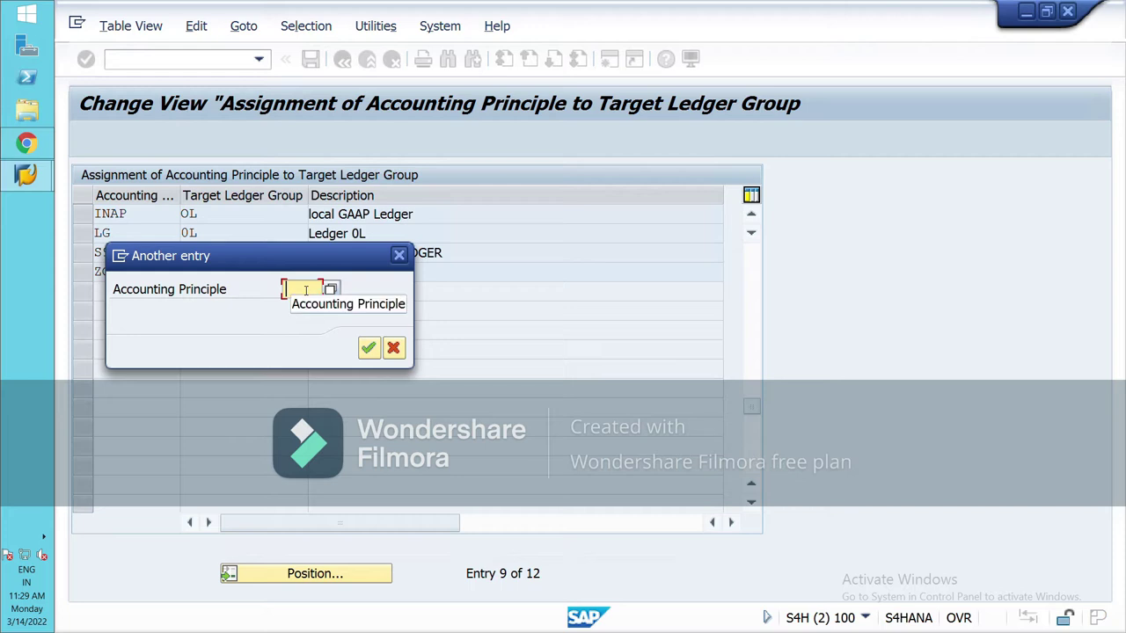
type("IAP")
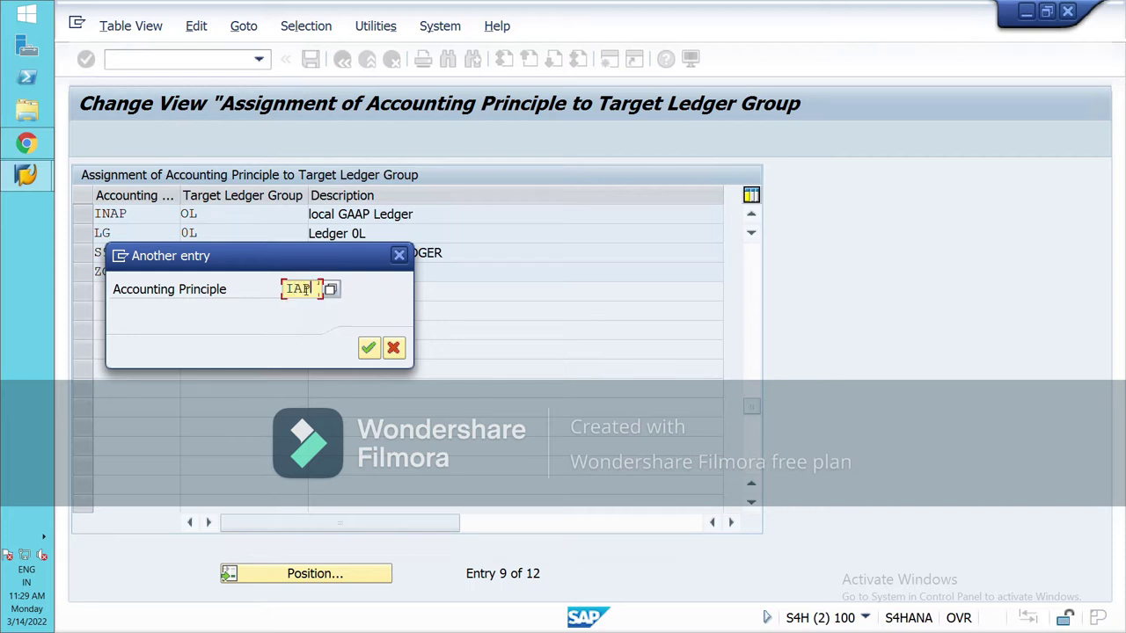
type("N")
left_click(368, 348)
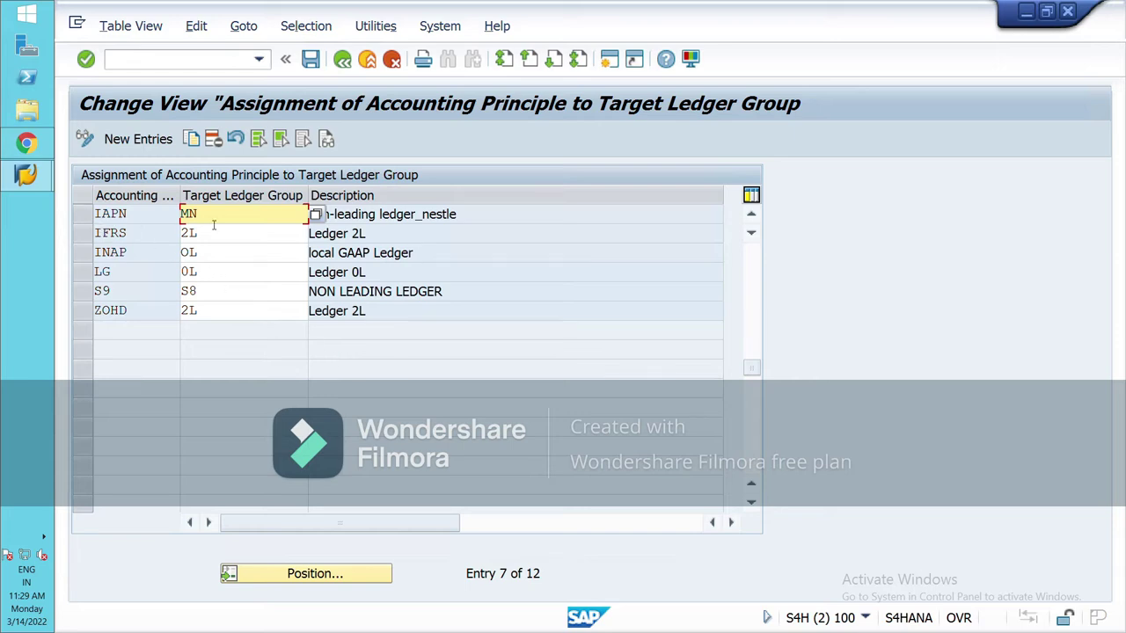
left_click(342, 59)
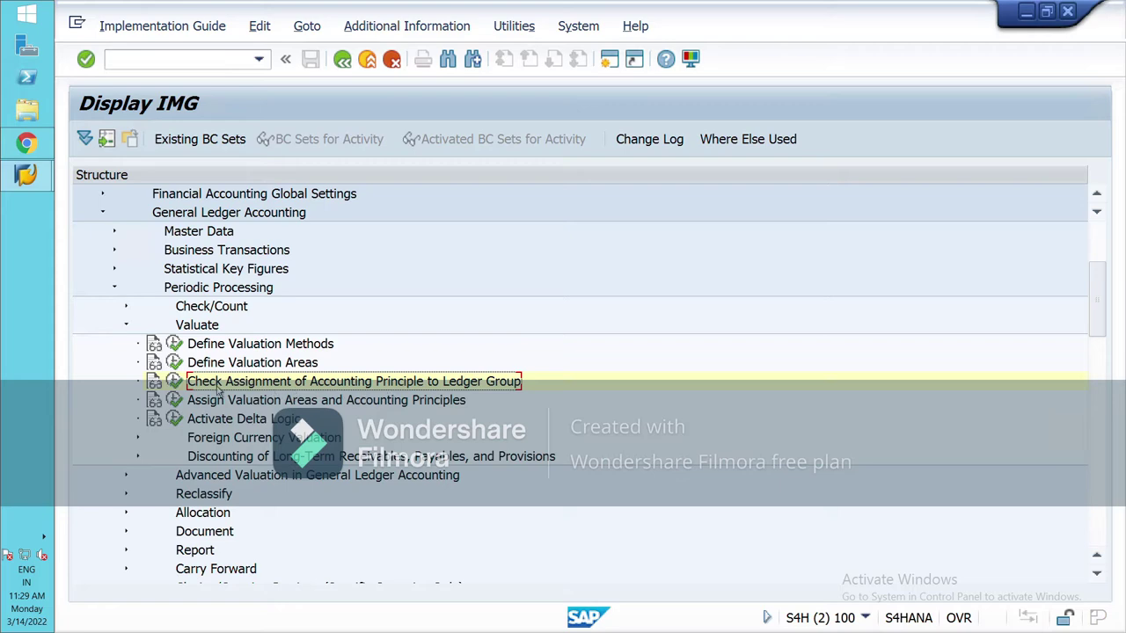
double_click(218, 385)
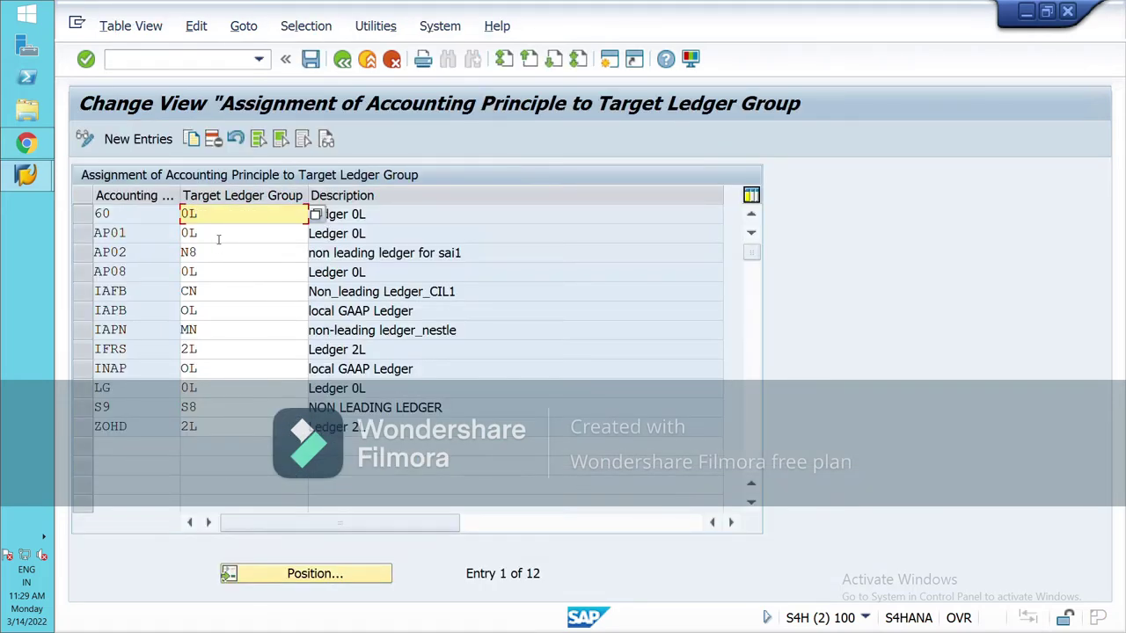
left_click(343, 58)
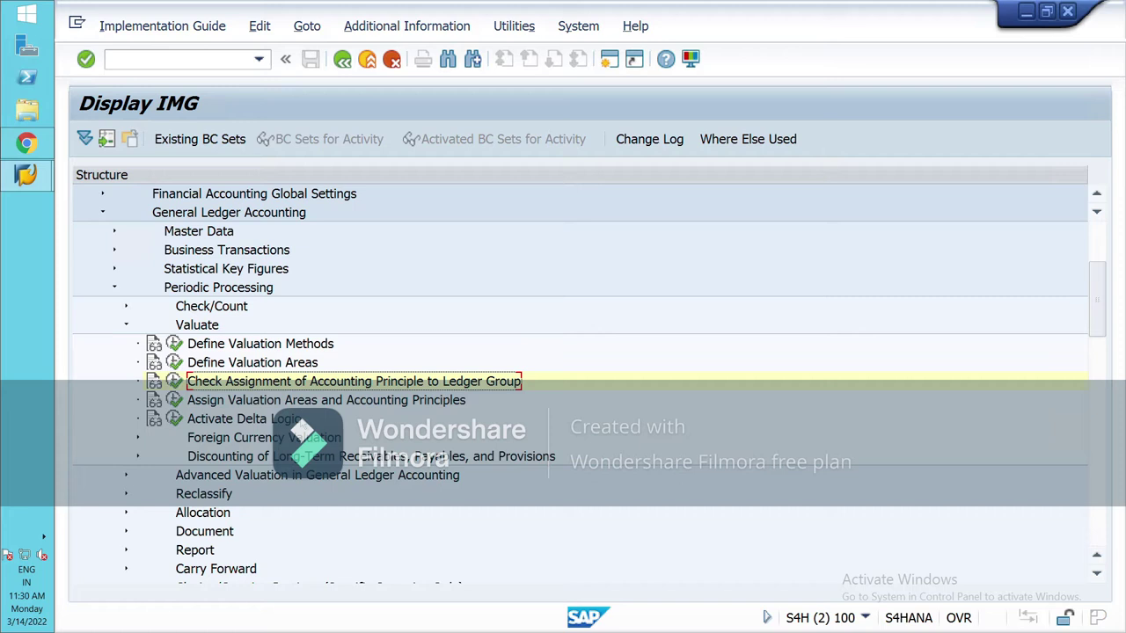
- Open Assign Valuation Areas and Accounting Principles and start a new entry for valuation area NI
left_click(176, 401)
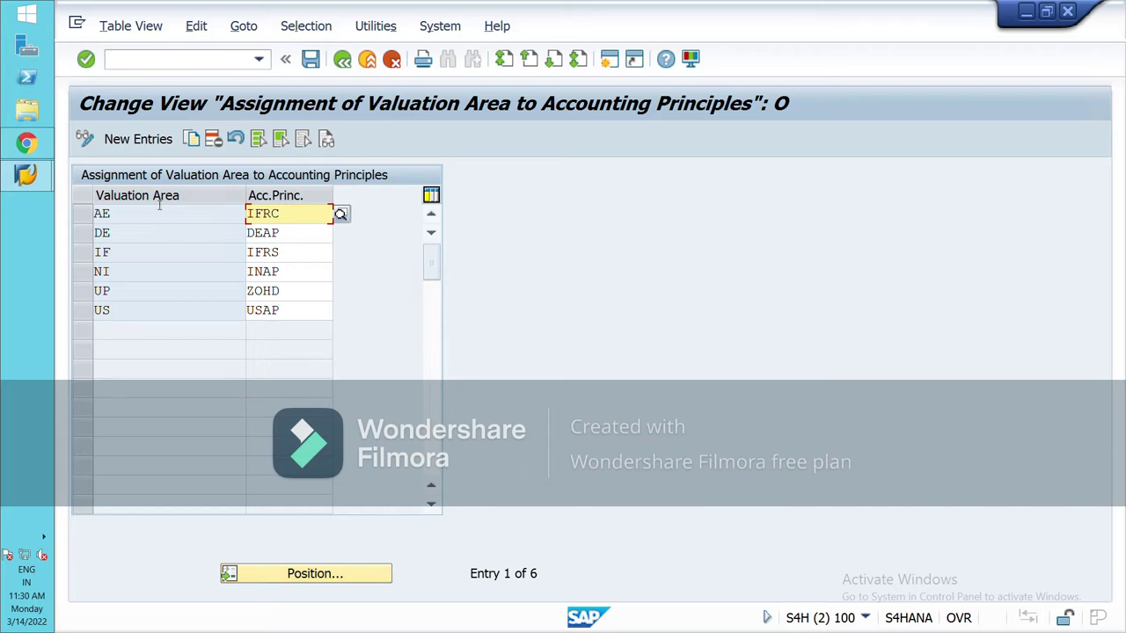
left_click(138, 138)
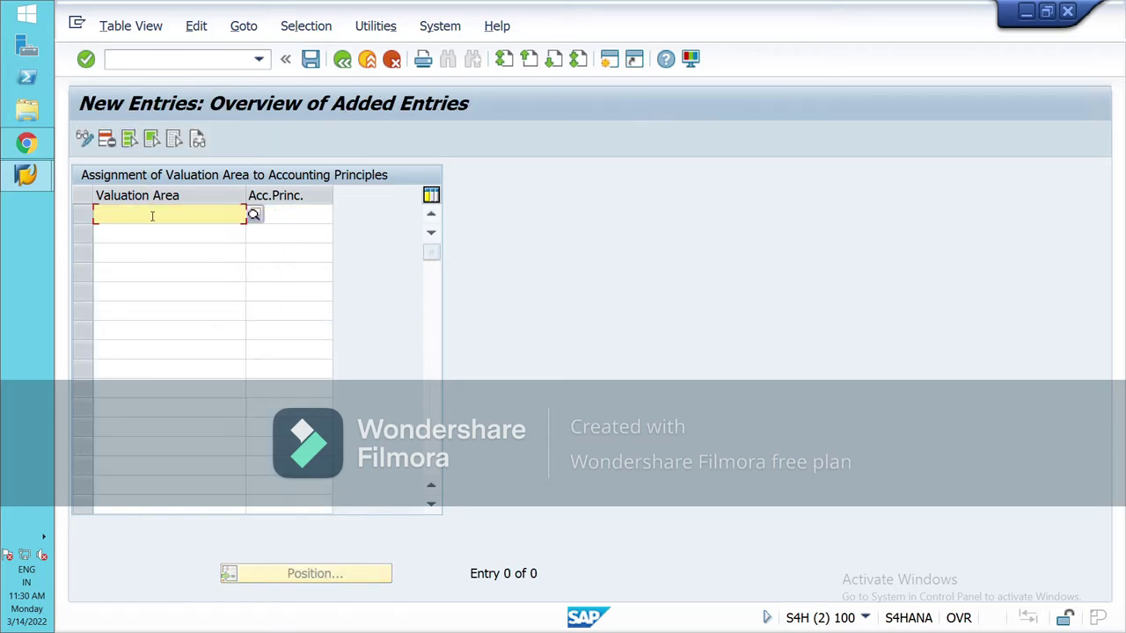
type("NI")
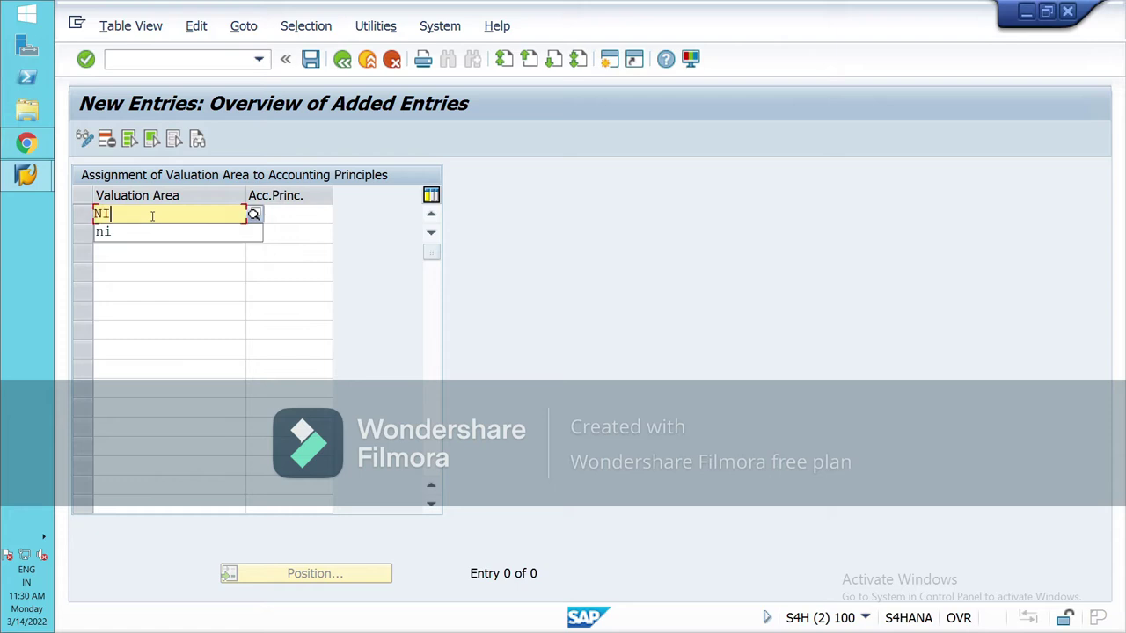
left_click(286, 218)
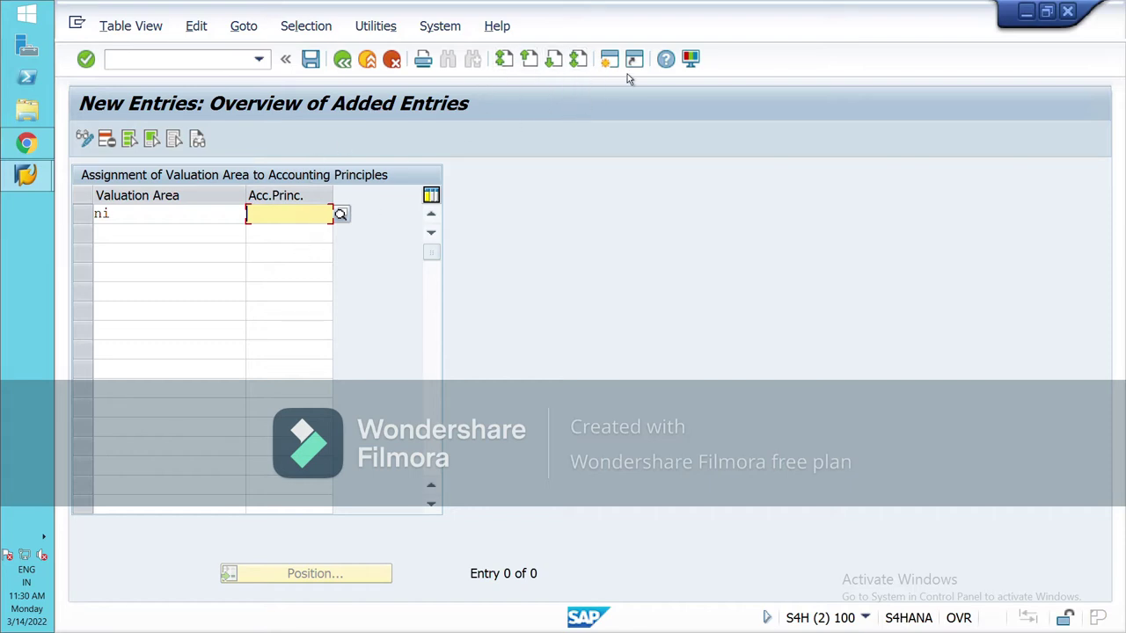
- Open transaction FINSC_LEDGER in a new session
left_click(609, 58)
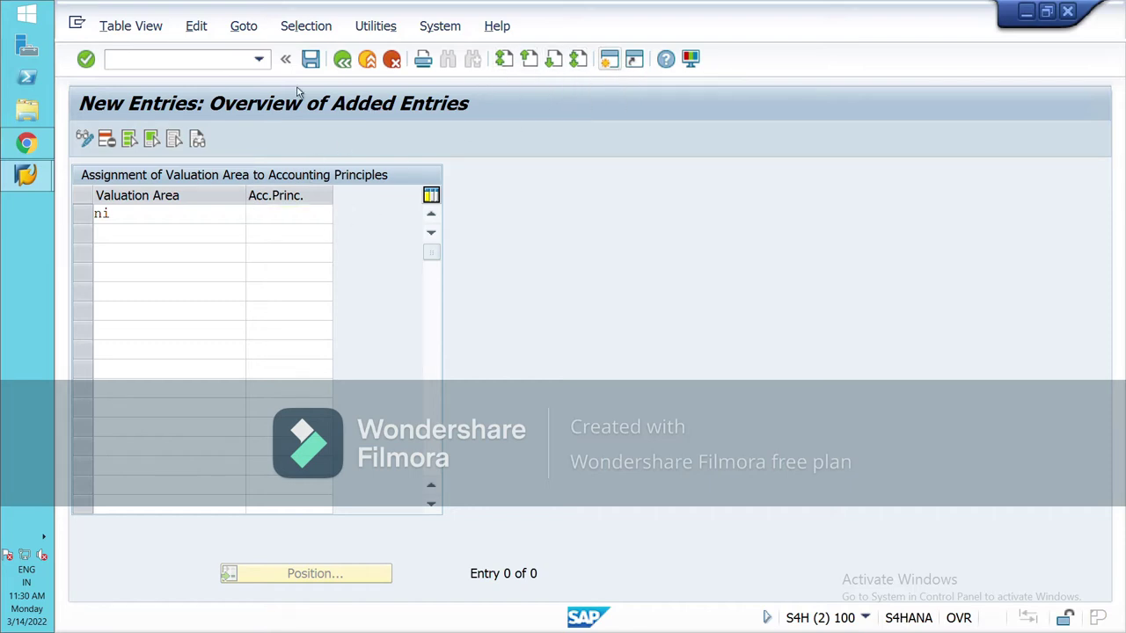
type("FIN")
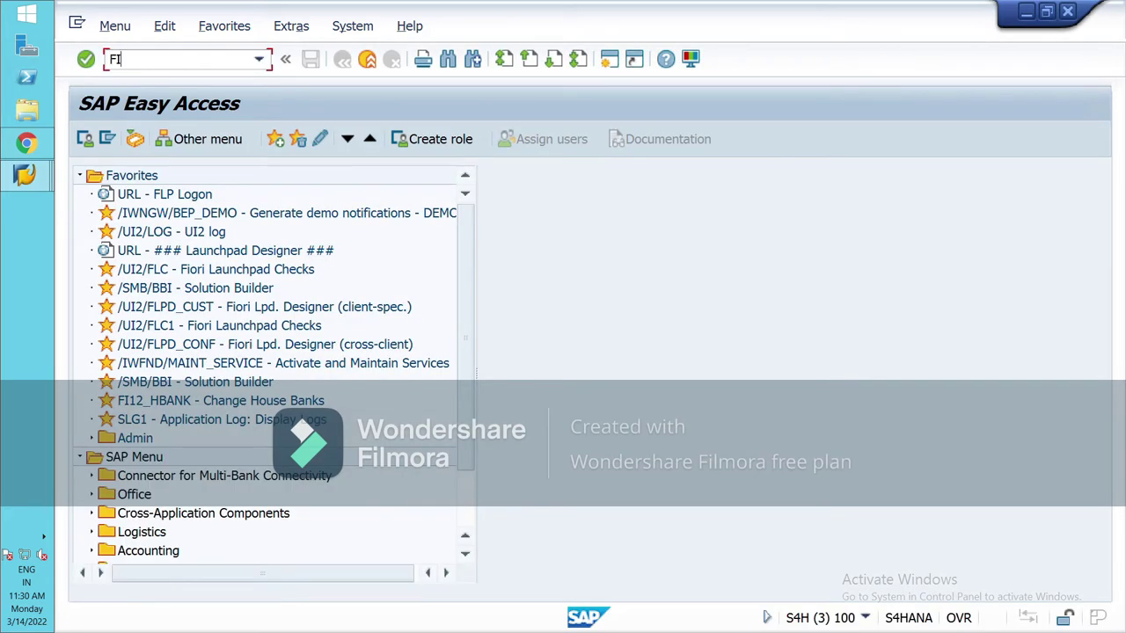
type("SC_LEDGER")
key("Return")
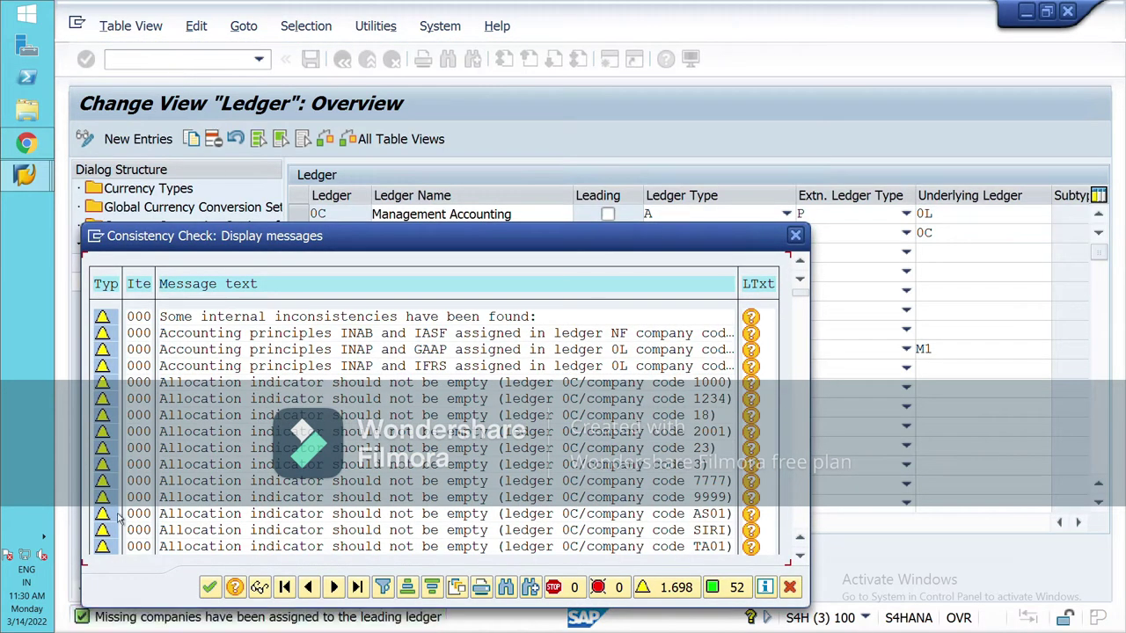
- Dismiss the consistency check, position the ledger list at MN and display its company code settings for NIL1
left_click(209, 587)
left_click(513, 580)
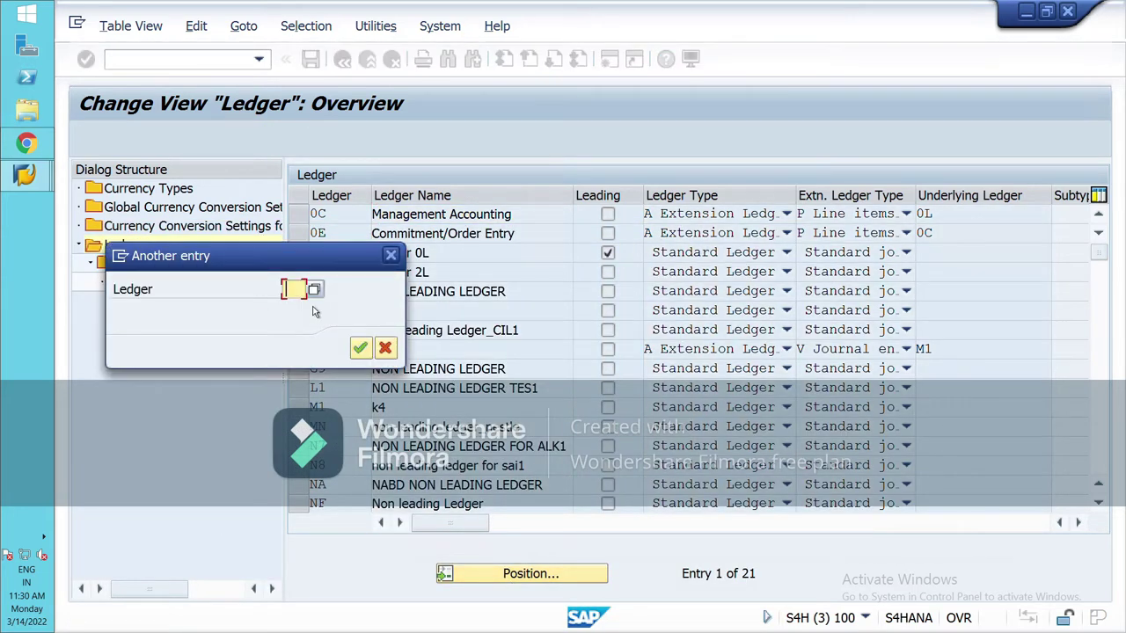
type("mn")
left_click(298, 308)
left_click(360, 348)
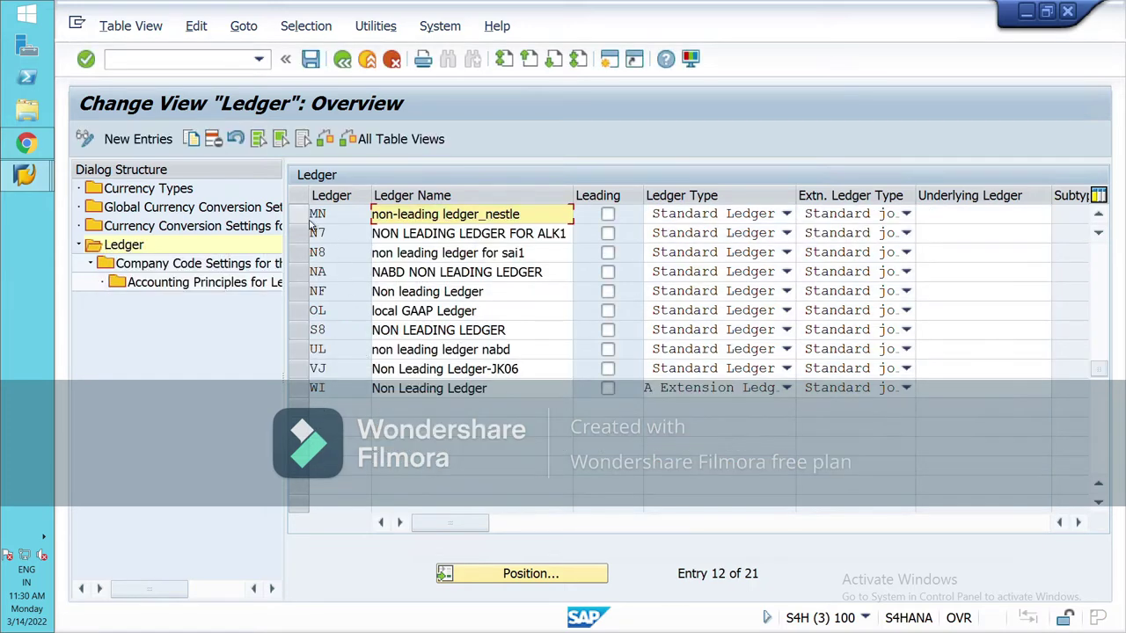
left_click(299, 213)
double_click(198, 263)
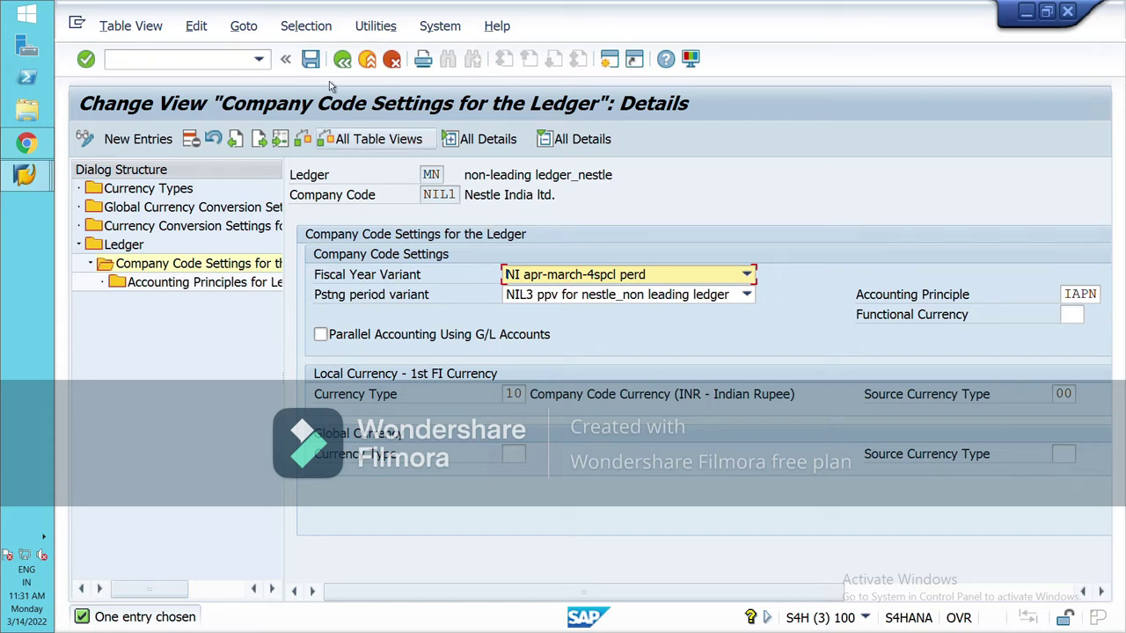
- Return to the new assignment entries and try to assign accounting principle INAP to valuation area NI
left_click(25, 174)
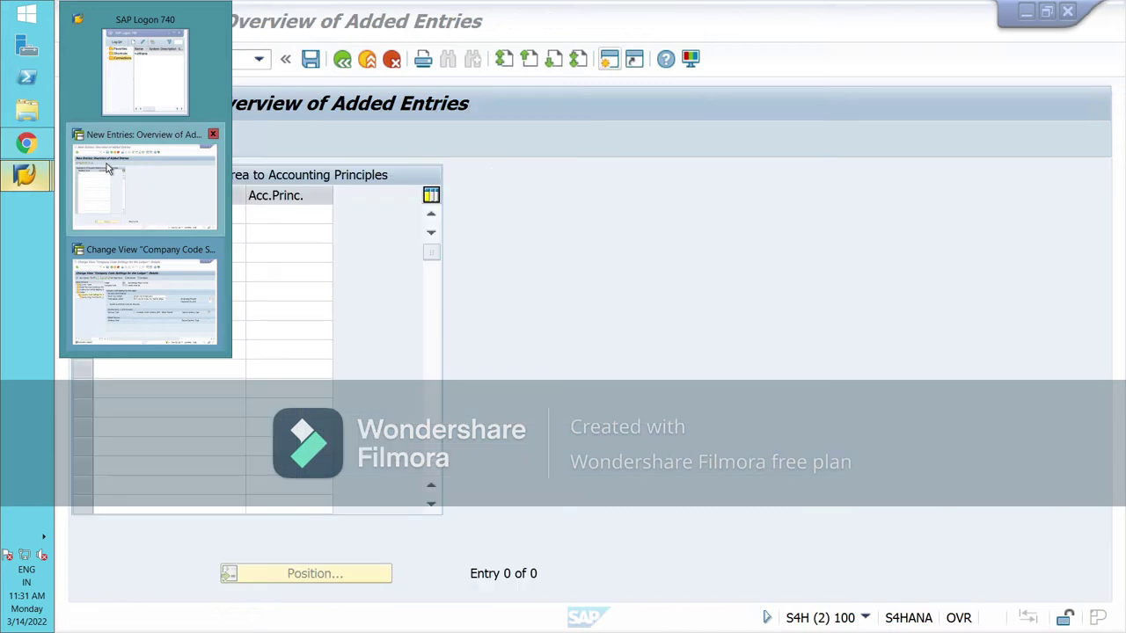
left_click(107, 169)
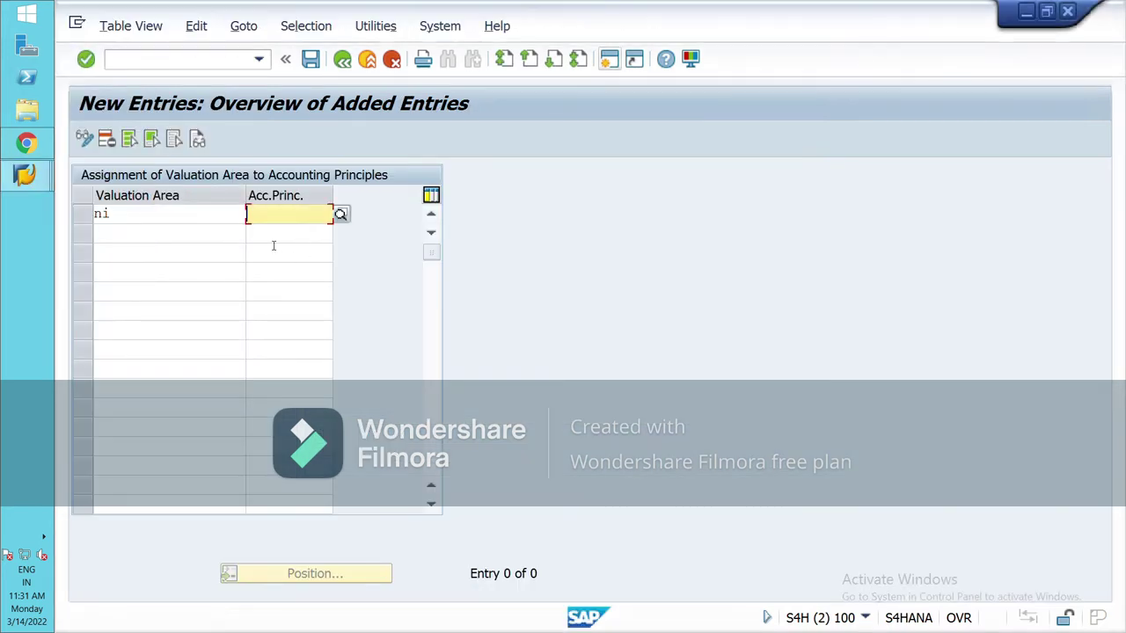
type("I")
left_click(300, 232)
key("Return")
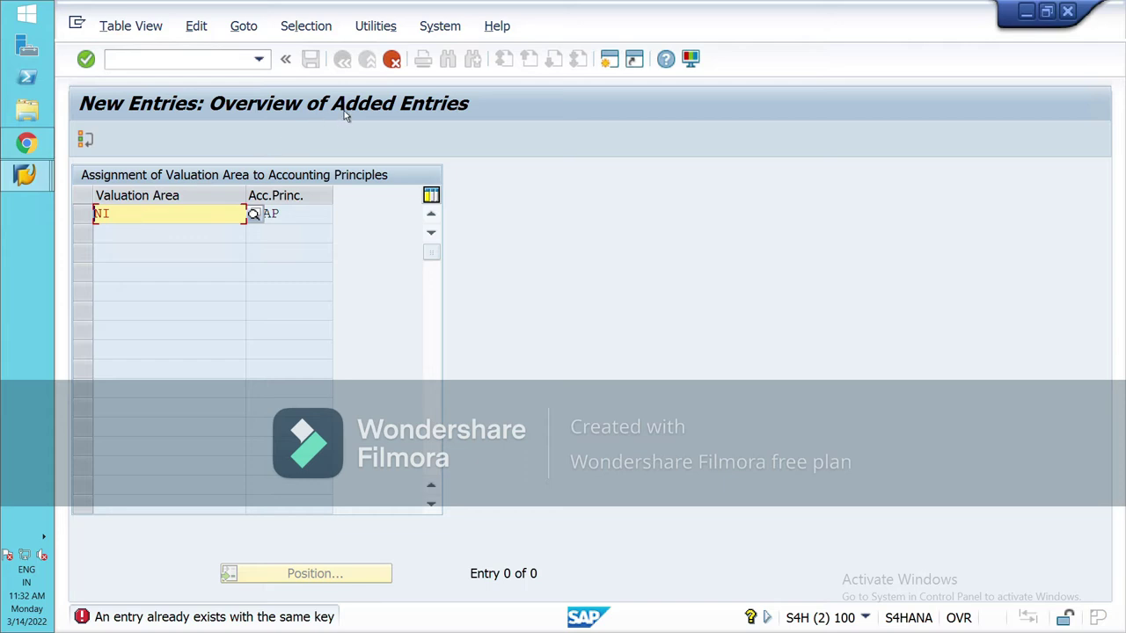
- Discard the new valuation area assignment and return to the IMG structure
left_click(391, 58)
left_click(393, 373)
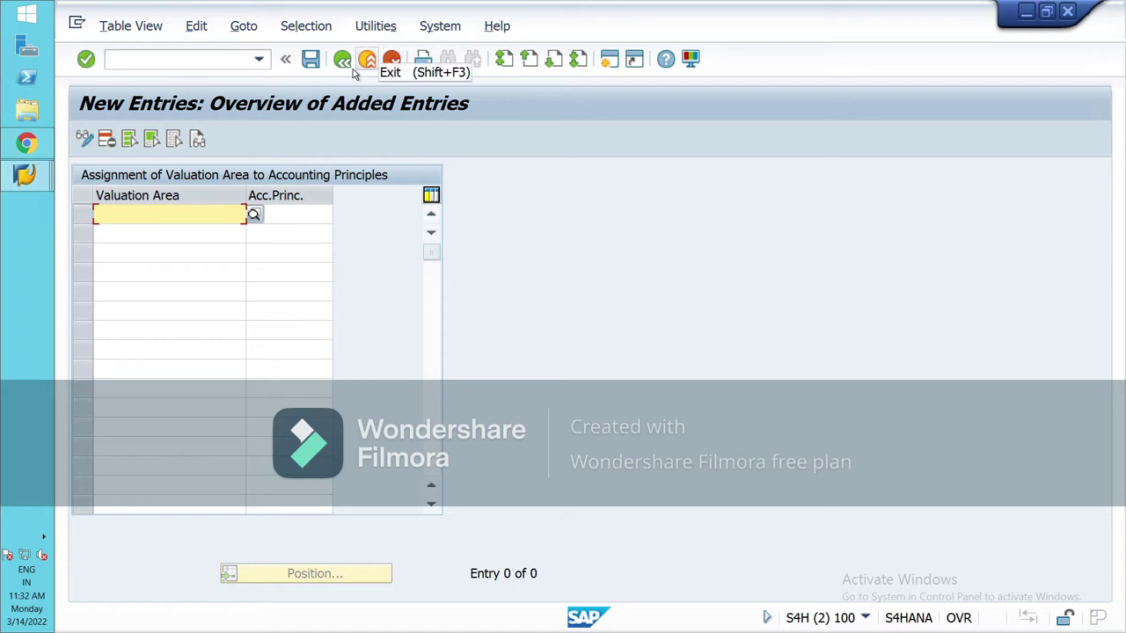
left_click(368, 58)
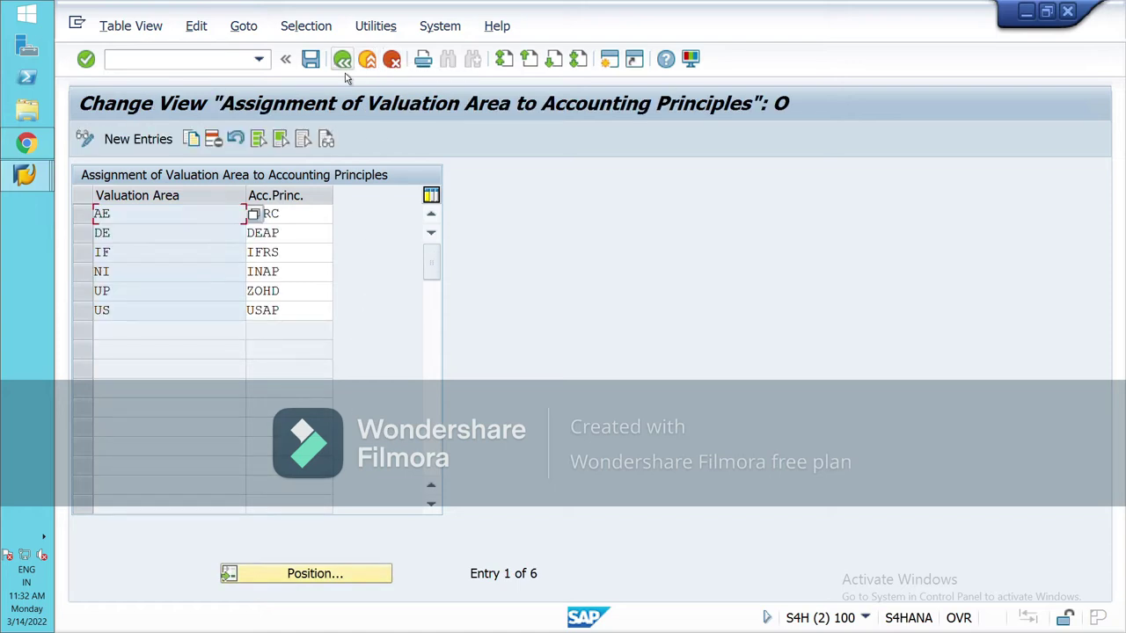
left_click(344, 69)
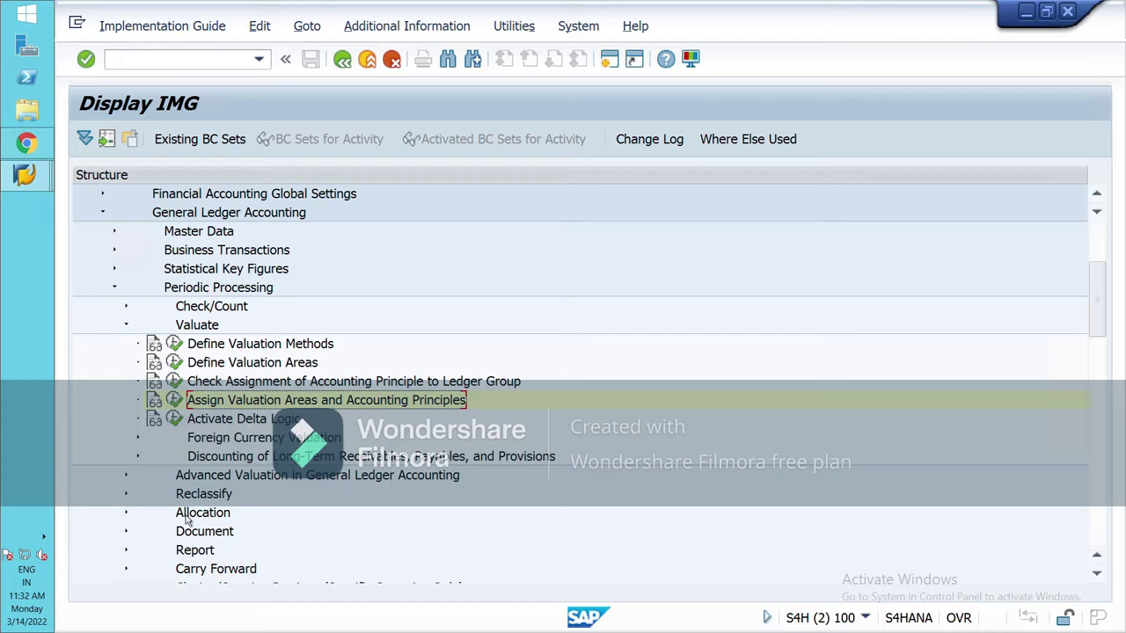
- Expand Foreign Currency Valuation in the IMG and open Prepare Automatic Postings for Foreign Currency Valuation
scroll(176, 528, "down", 1)
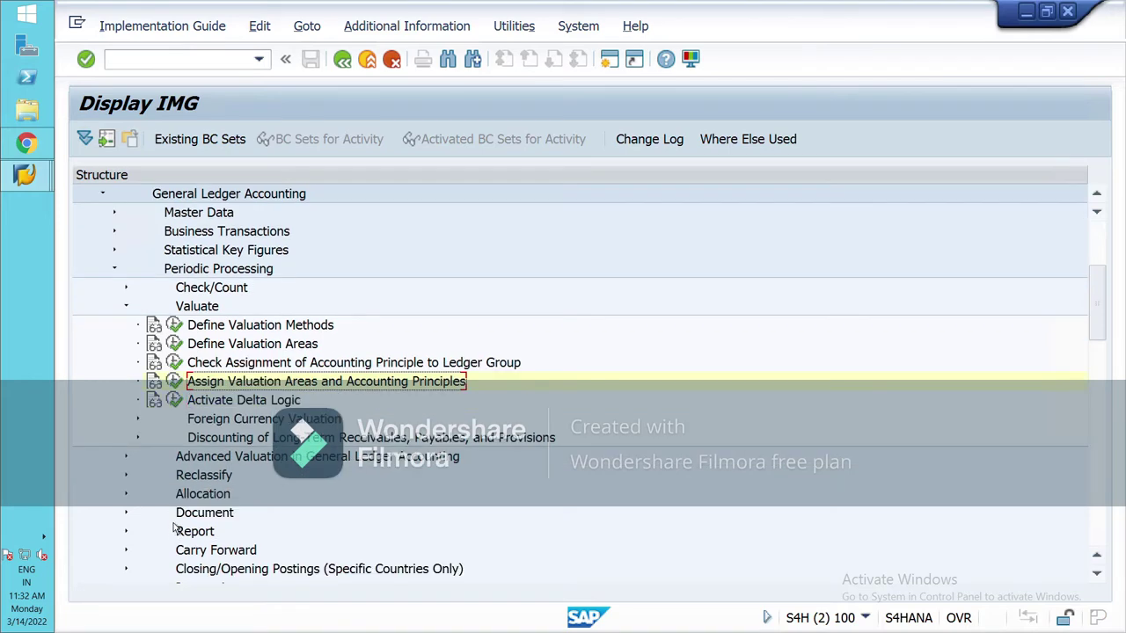
scroll(174, 527, "down", 3)
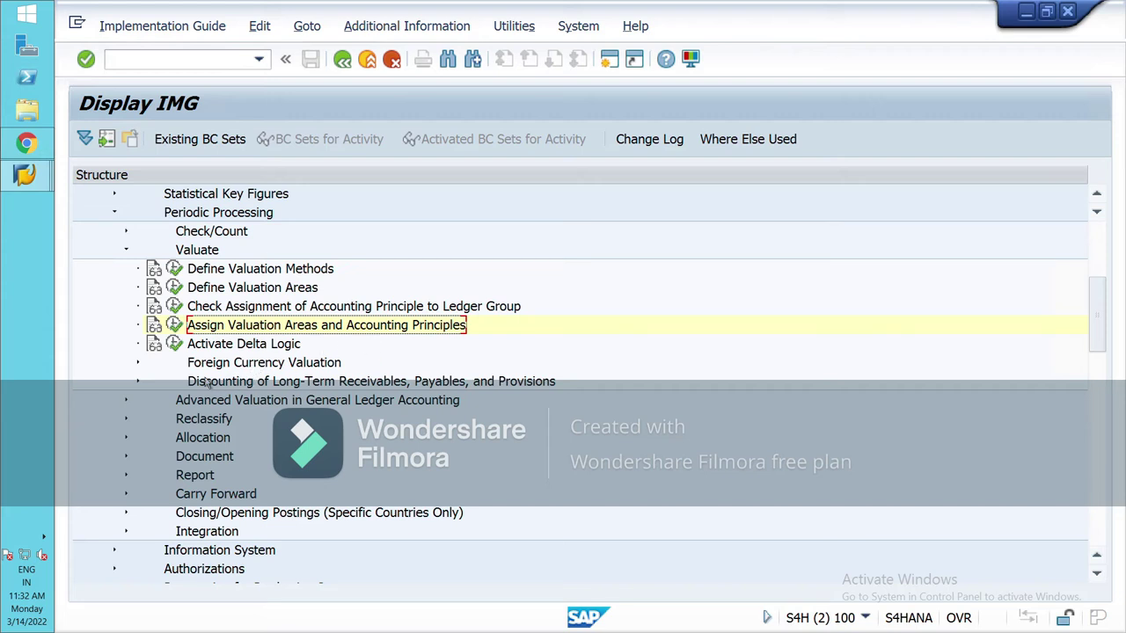
left_click(141, 364)
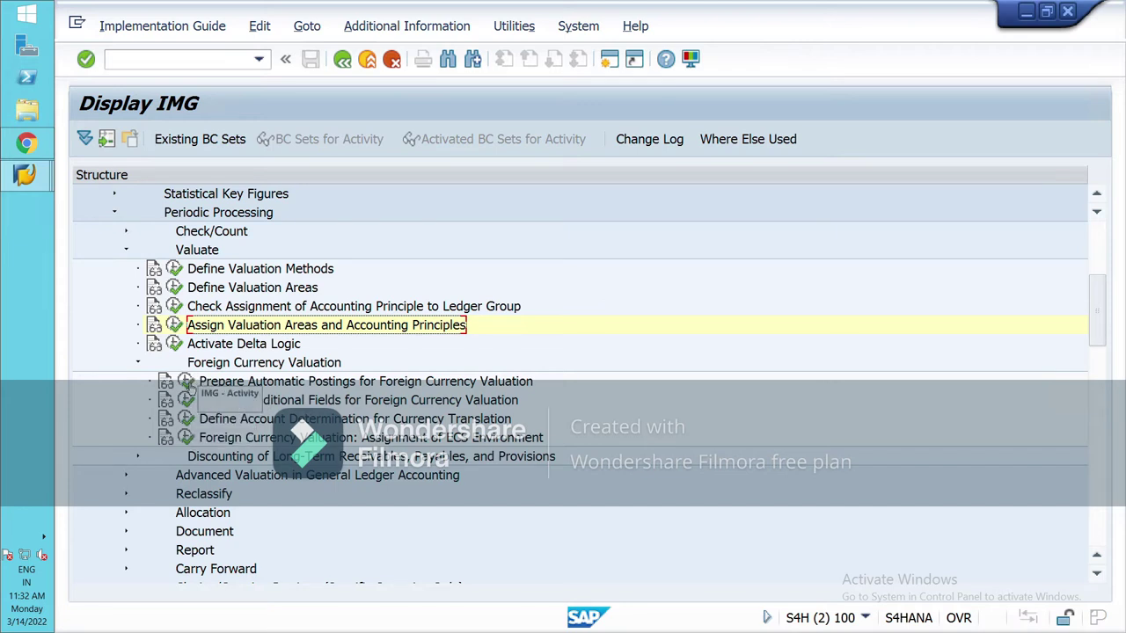
left_click(187, 399)
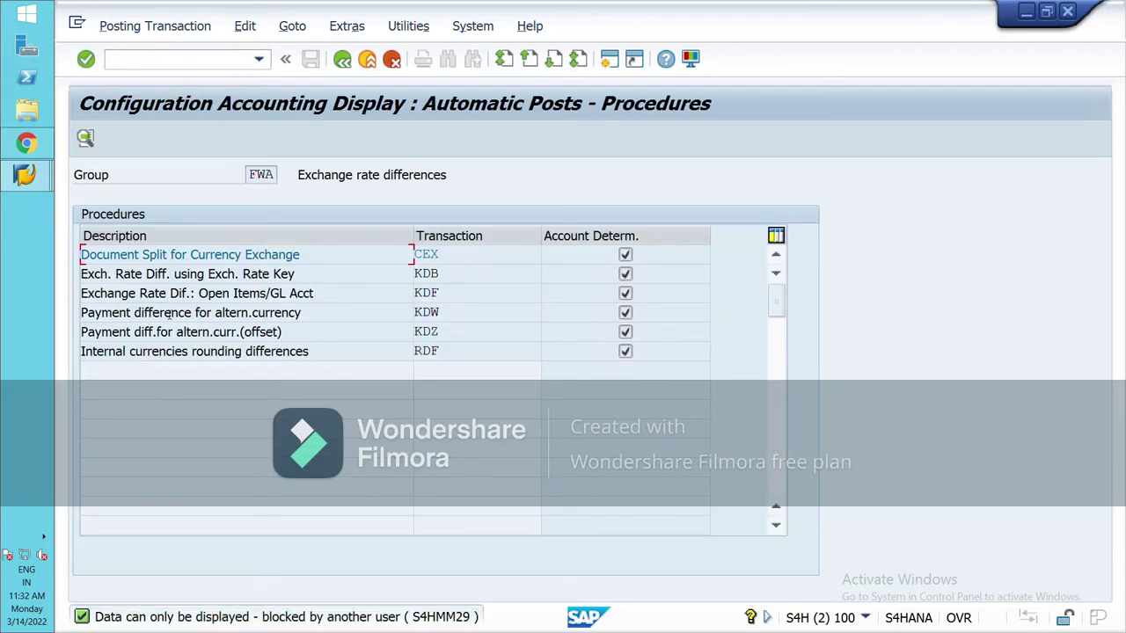
- Open the account determination of Exchange Rate Dif.: Open Items/GL Acct (KDF) for chart of accounts NIL1
left_click(103, 298)
double_click(275, 304)
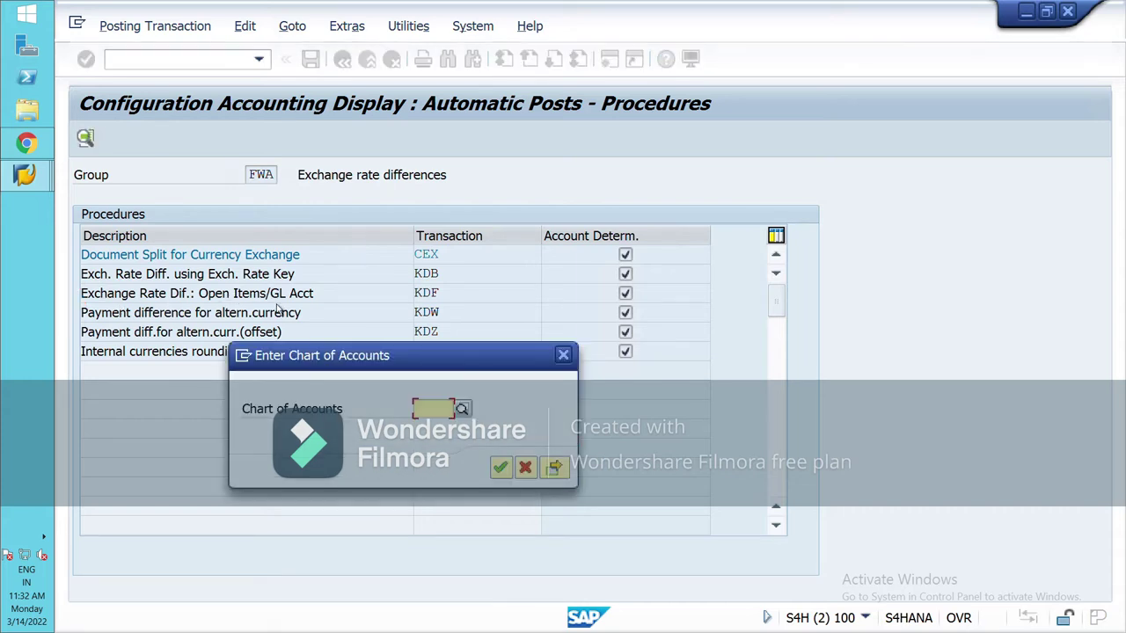
type("NIL")
left_click(438, 428)
left_click(500, 467)
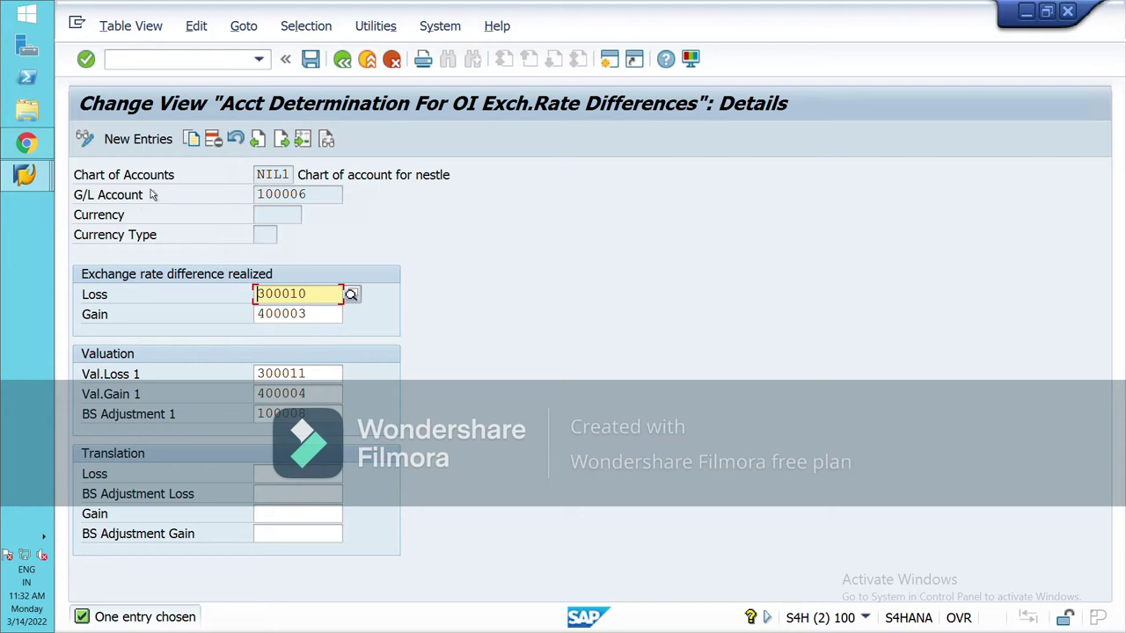
- Look up the G/L accounts of chart of accounts NIL1 from the G/L Account field and close the list
left_click(311, 195)
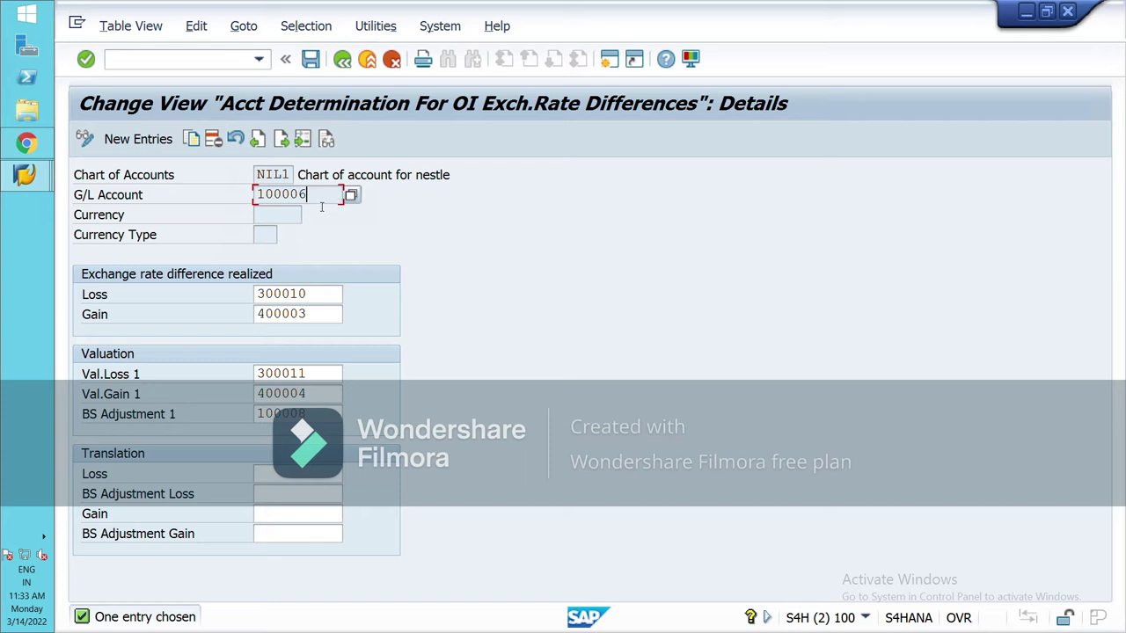
key("Return")
key("F4")
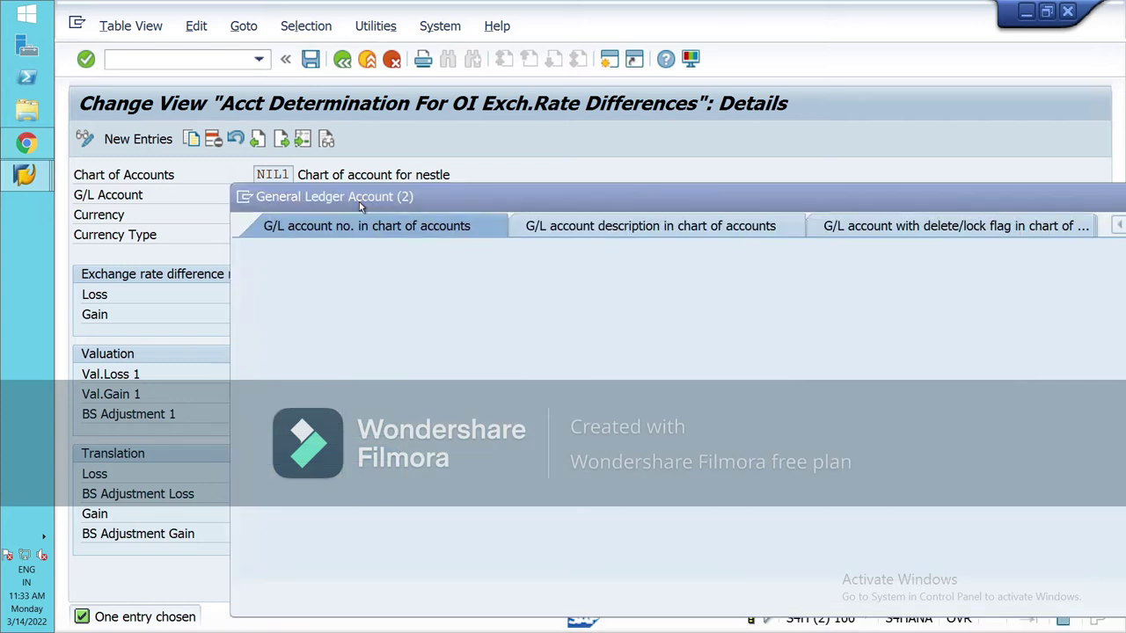
mouse_move(1121, 614)
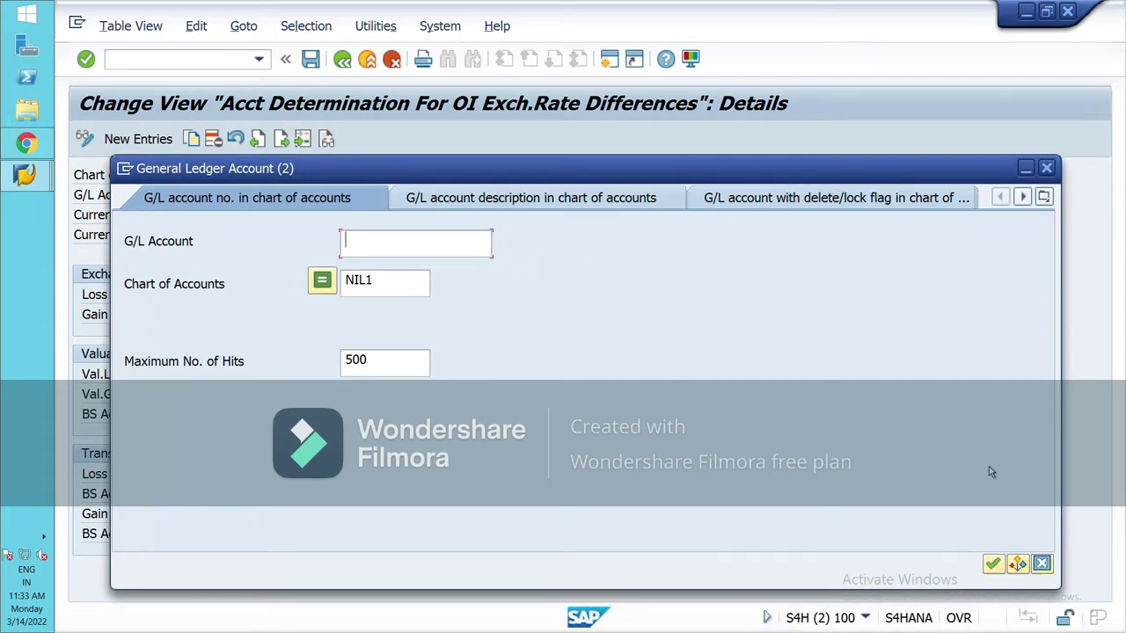
left_click(992, 563)
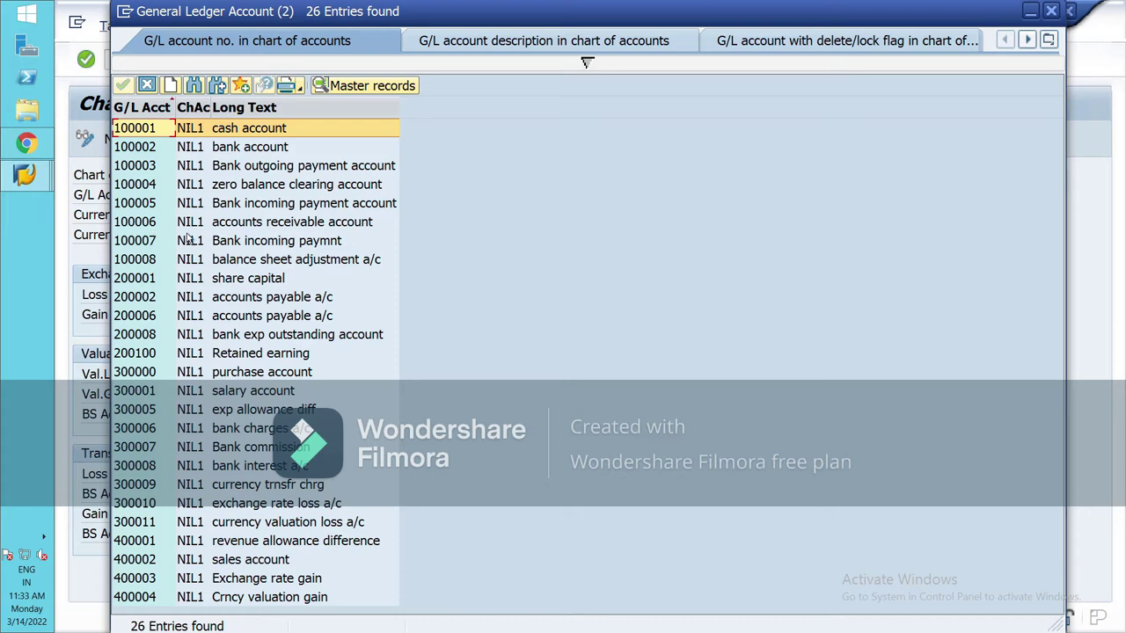
left_click(1050, 10)
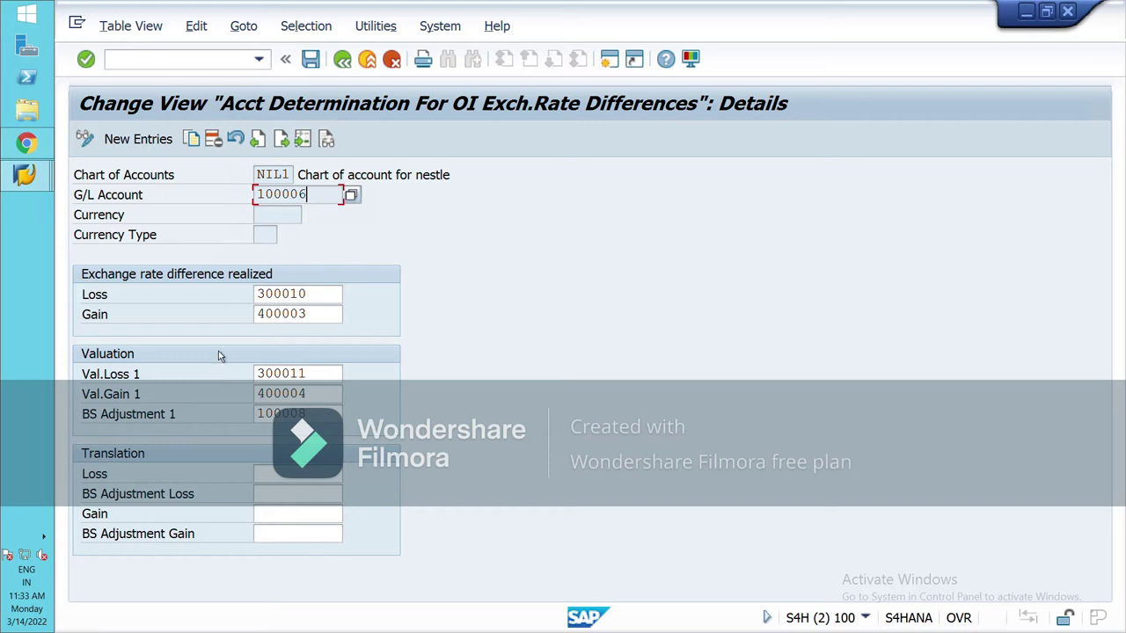
- Open transaction FS00 in a new session
left_click(610, 59)
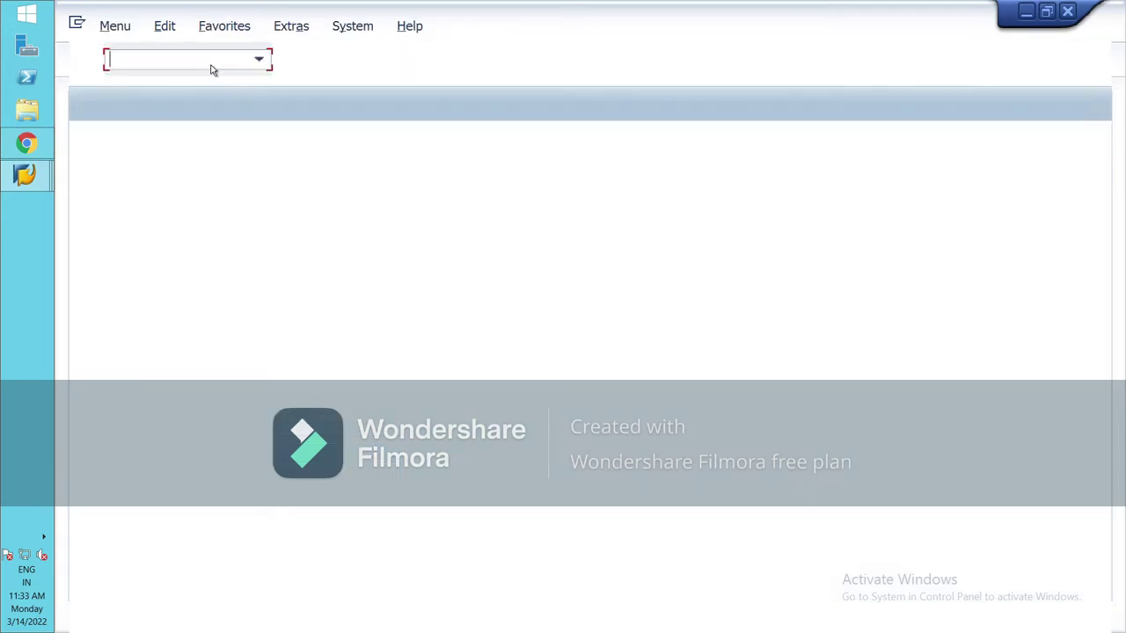
type("FS00")
key("Return")
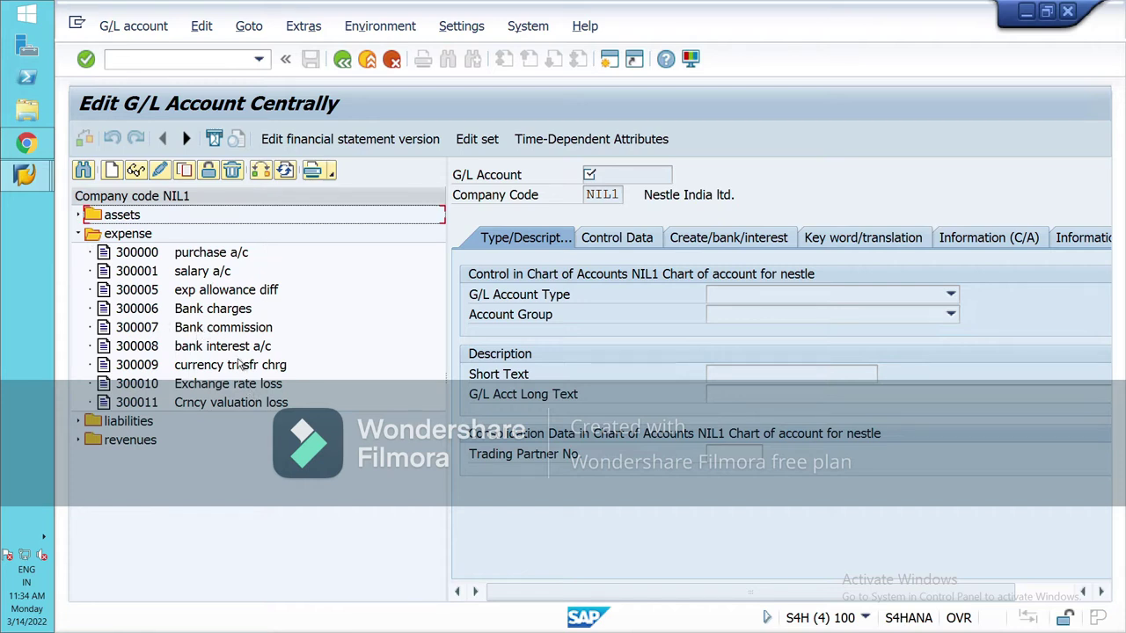
- Display the Exchange rate loss account and review its document creation settings and control data
double_click(227, 389)
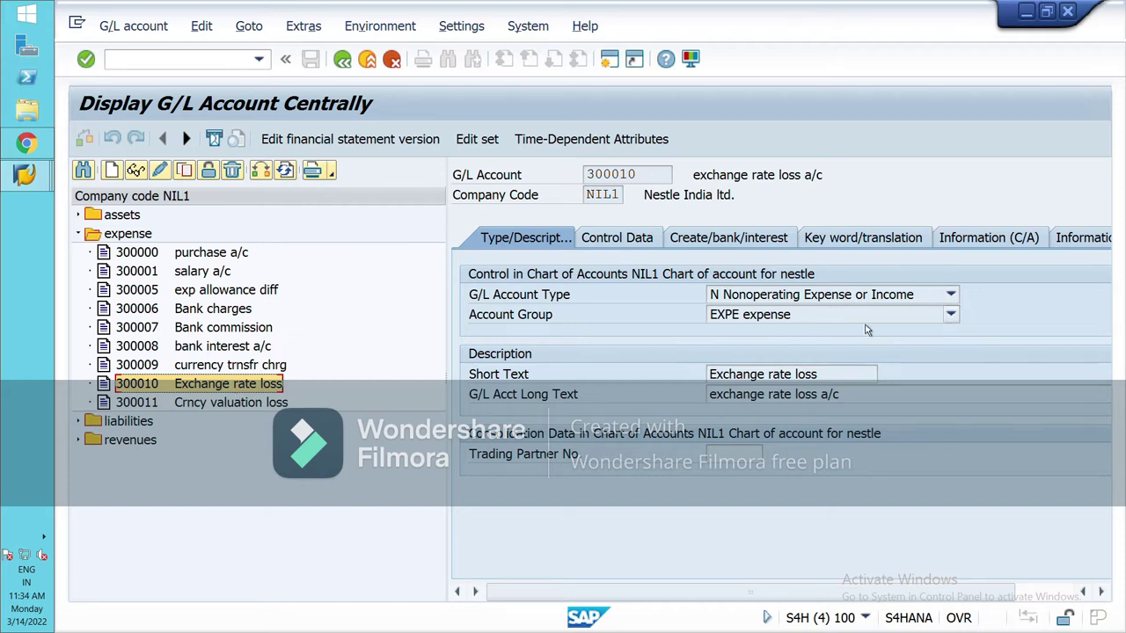
left_click(728, 239)
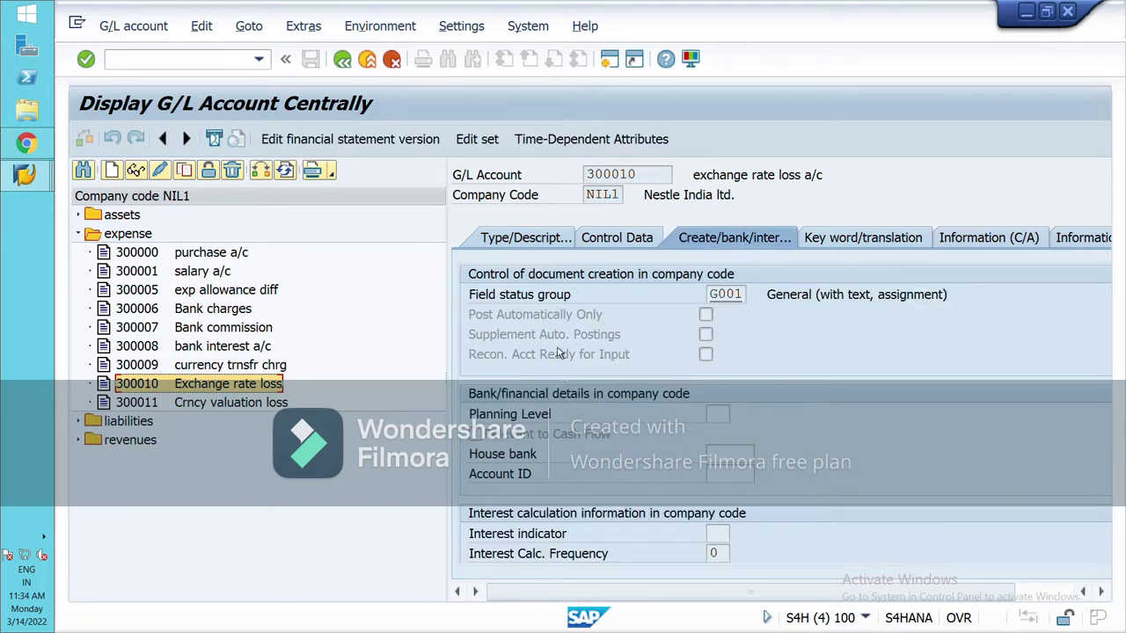
left_click(644, 245)
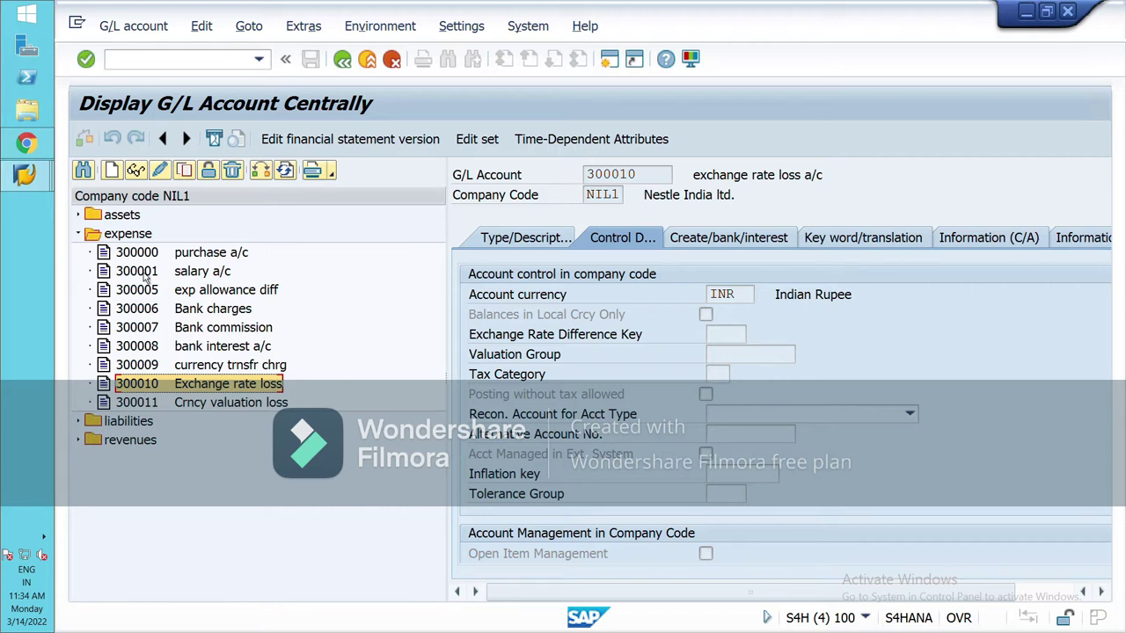
- Review the accounts in the assets group, collapse it and expand the revenues group
left_click(80, 216)
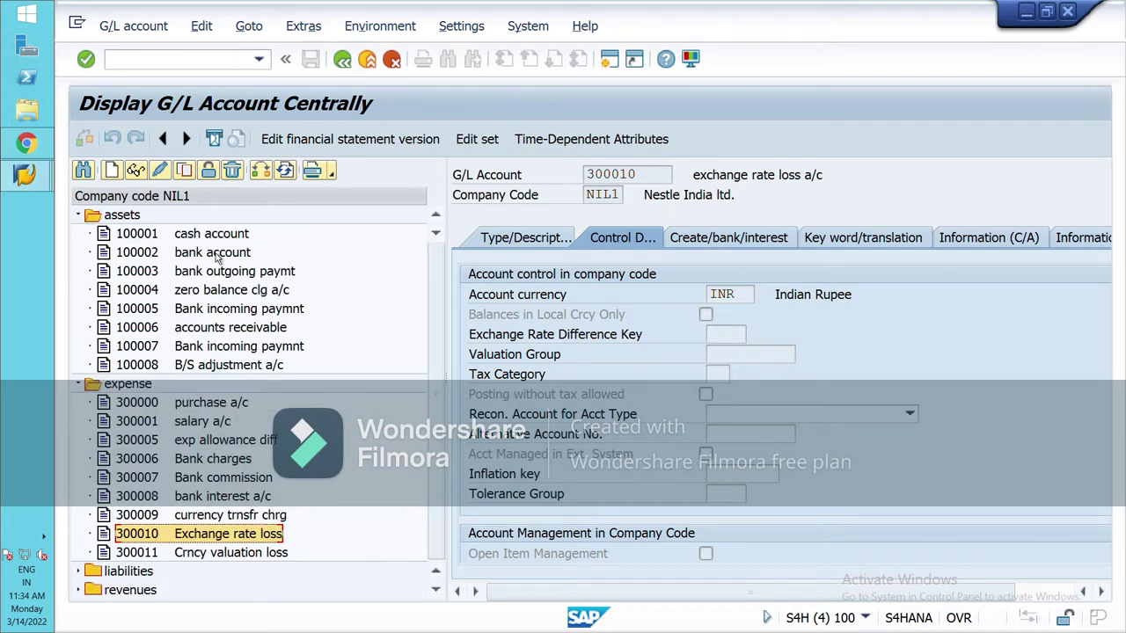
left_click(78, 216)
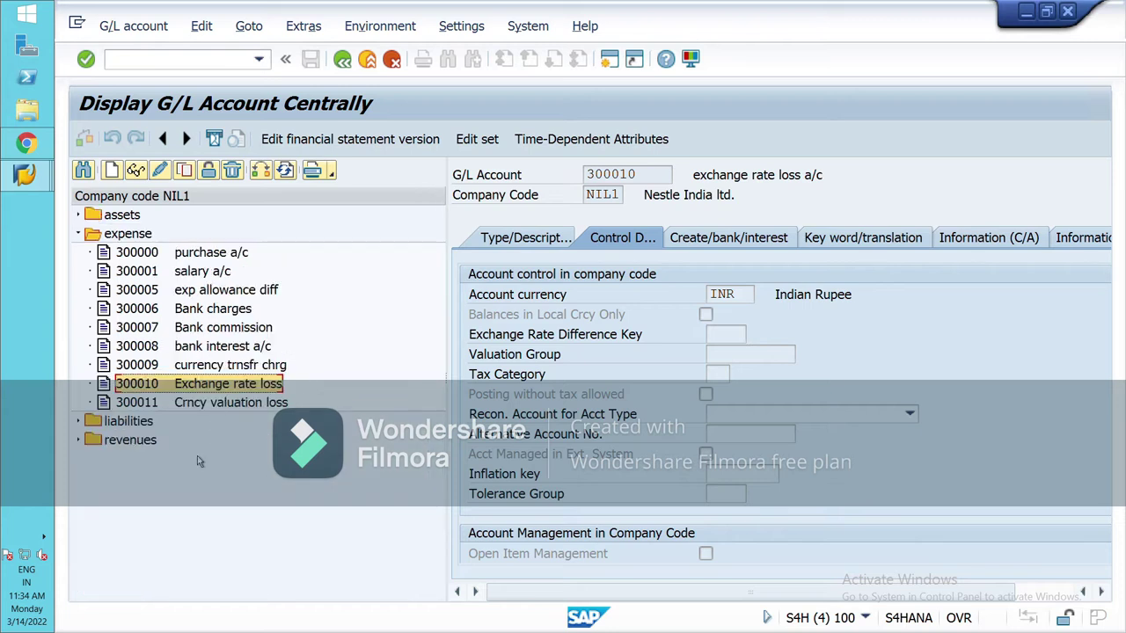
left_click(79, 441)
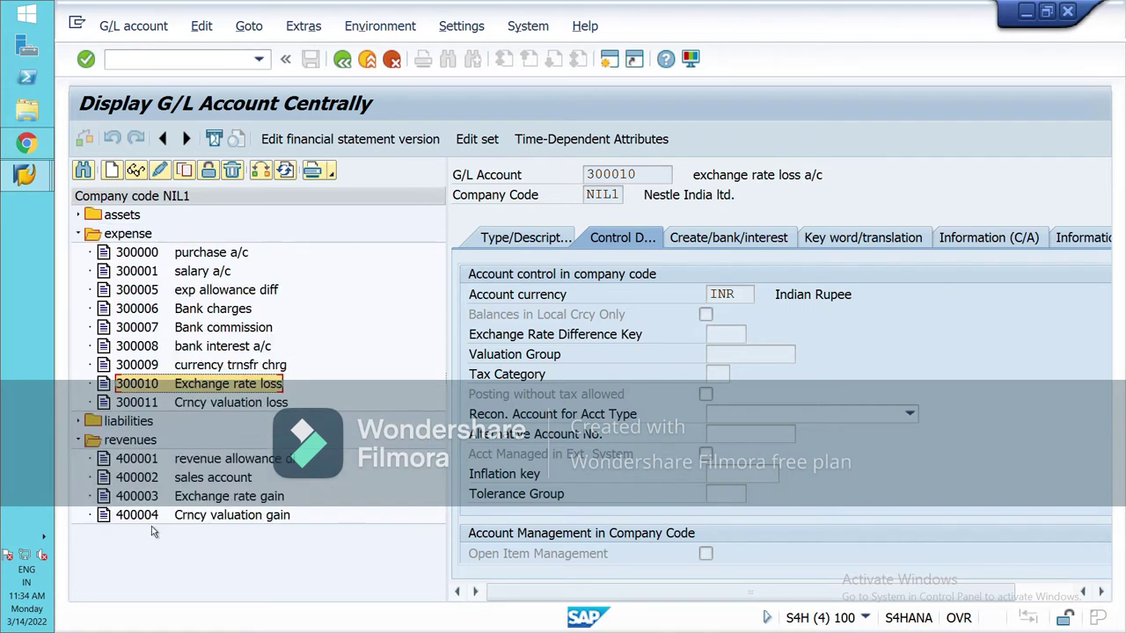
- Review the Exchange rate gain account's type and description, and the control data of the B/S adjustment account in the assets group
left_click(253, 498)
left_click(541, 242)
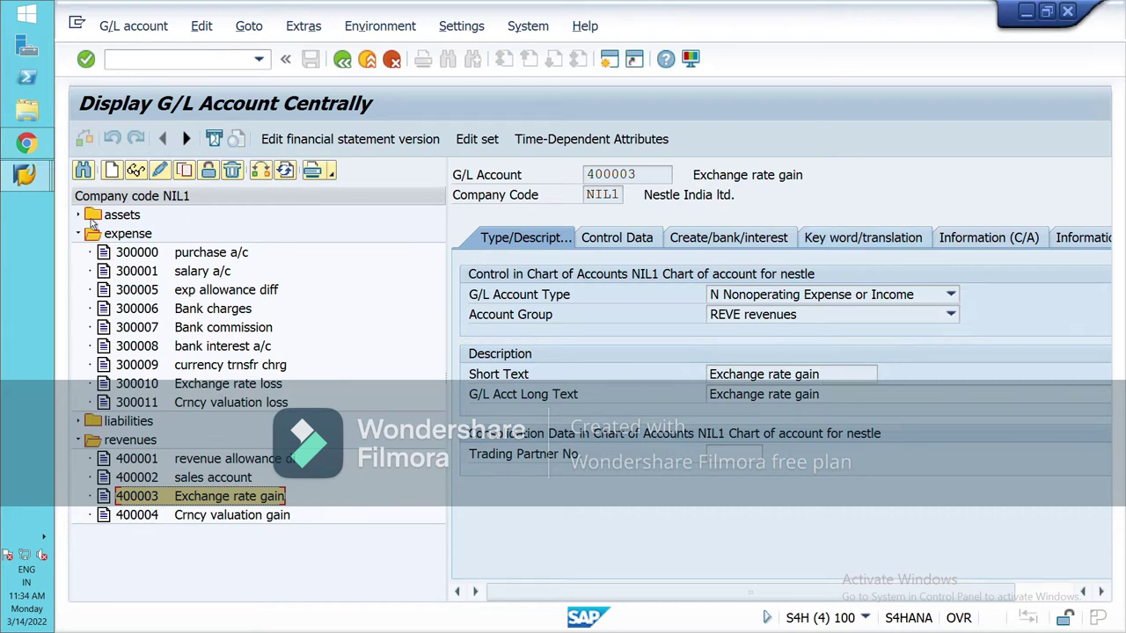
left_click(78, 215)
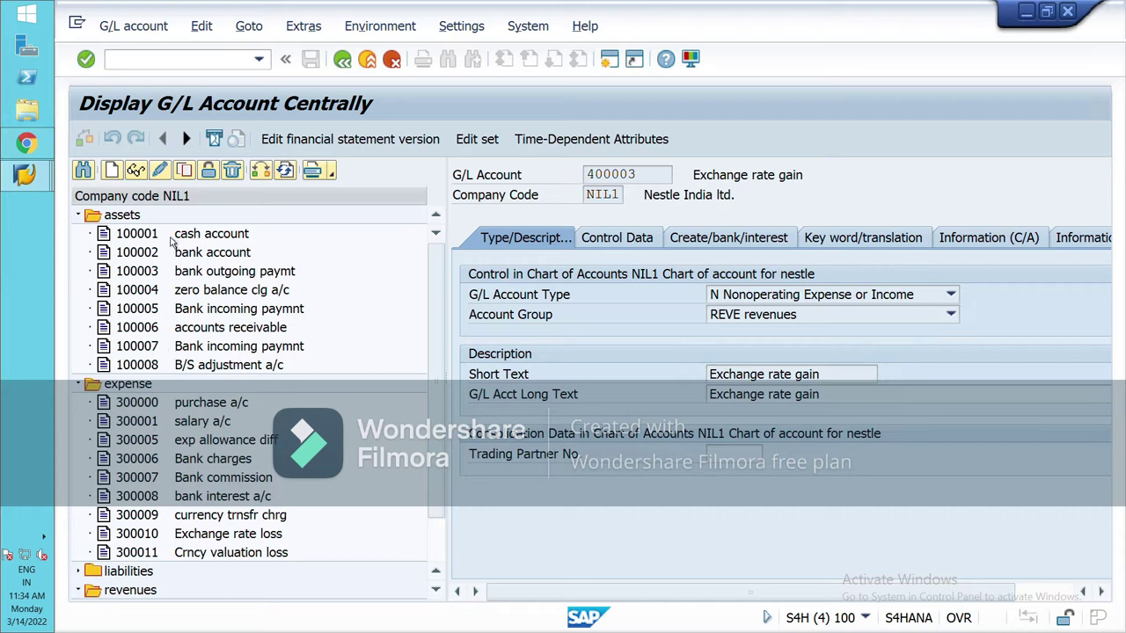
double_click(166, 364)
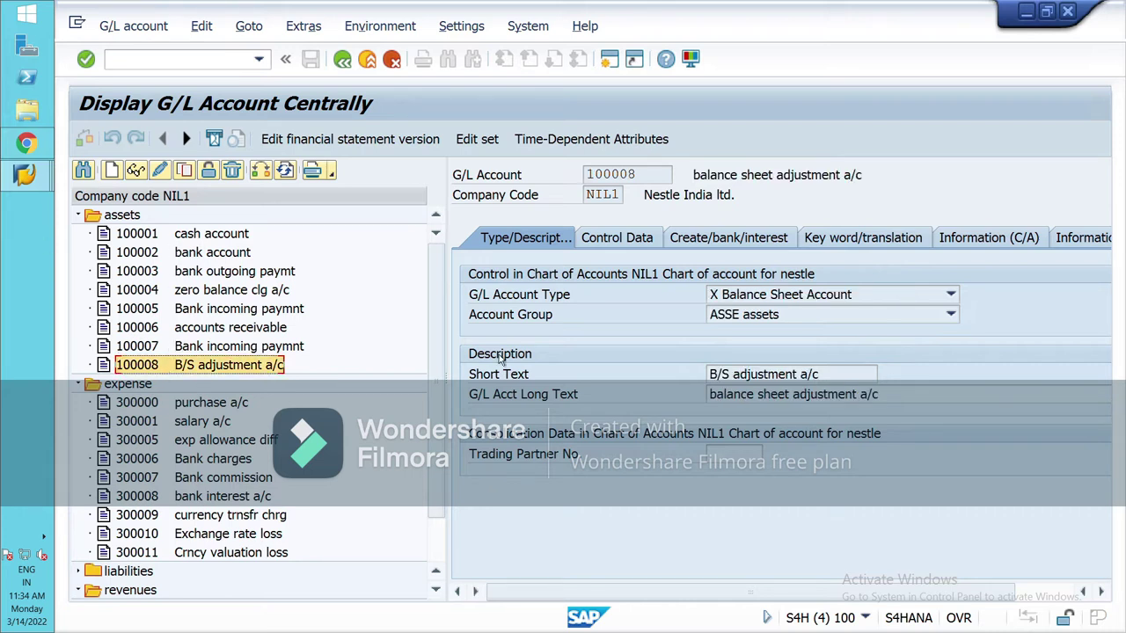
left_click(632, 249)
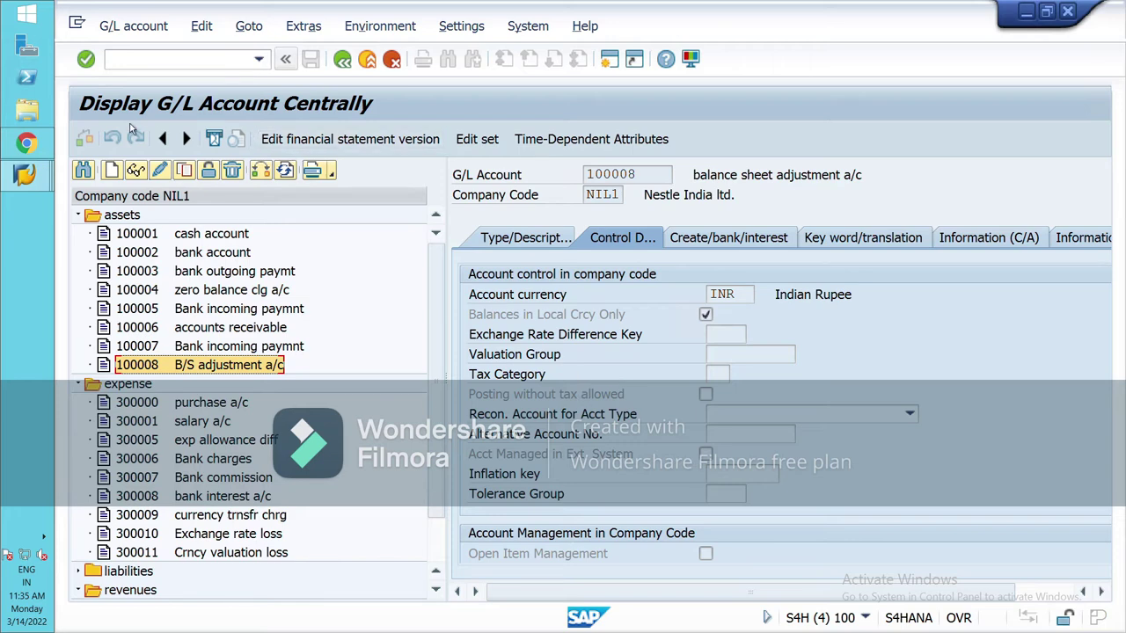
- Switch to the exchange rate differences account determination session and review the realized loss, realized gain, valuation and BS adjustment accounts
mouse_move(25, 175)
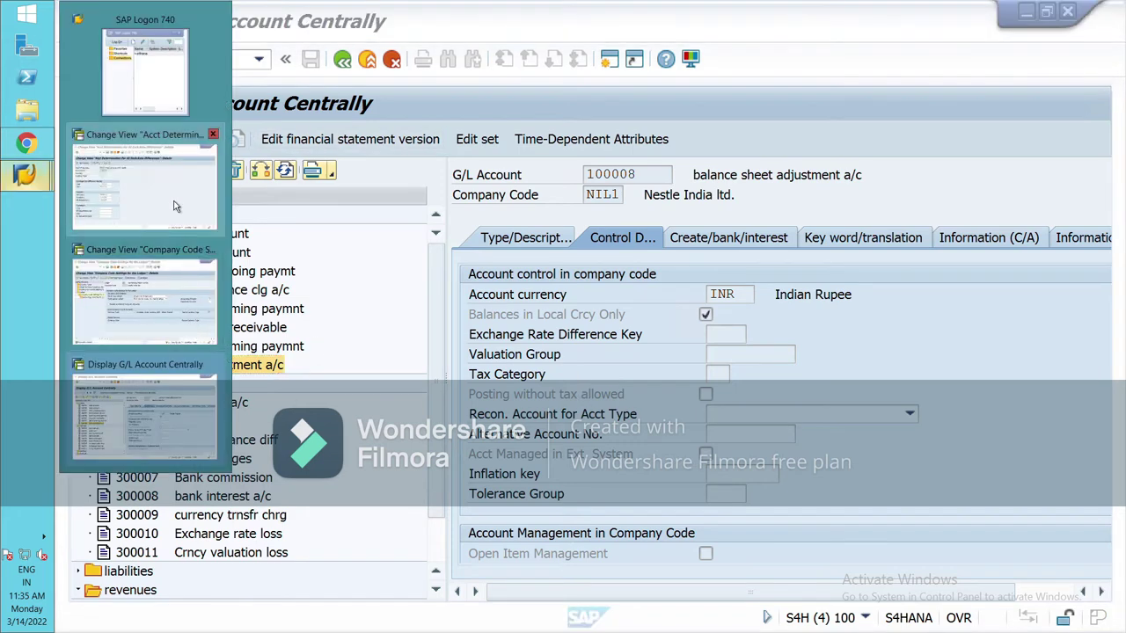
left_click(159, 302)
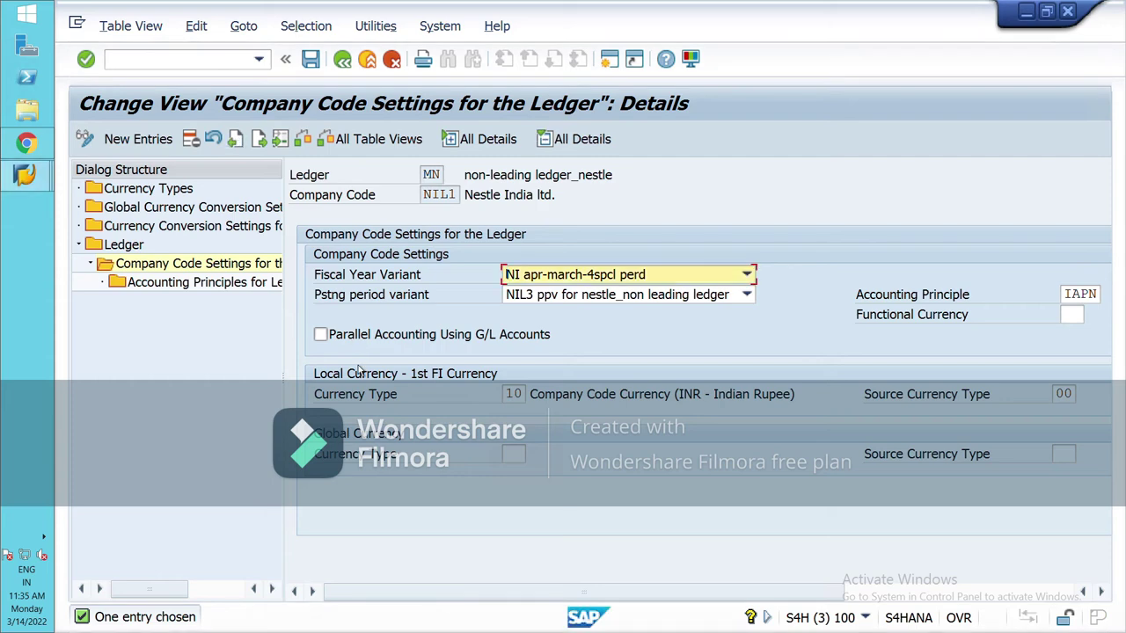
mouse_move(39, 188)
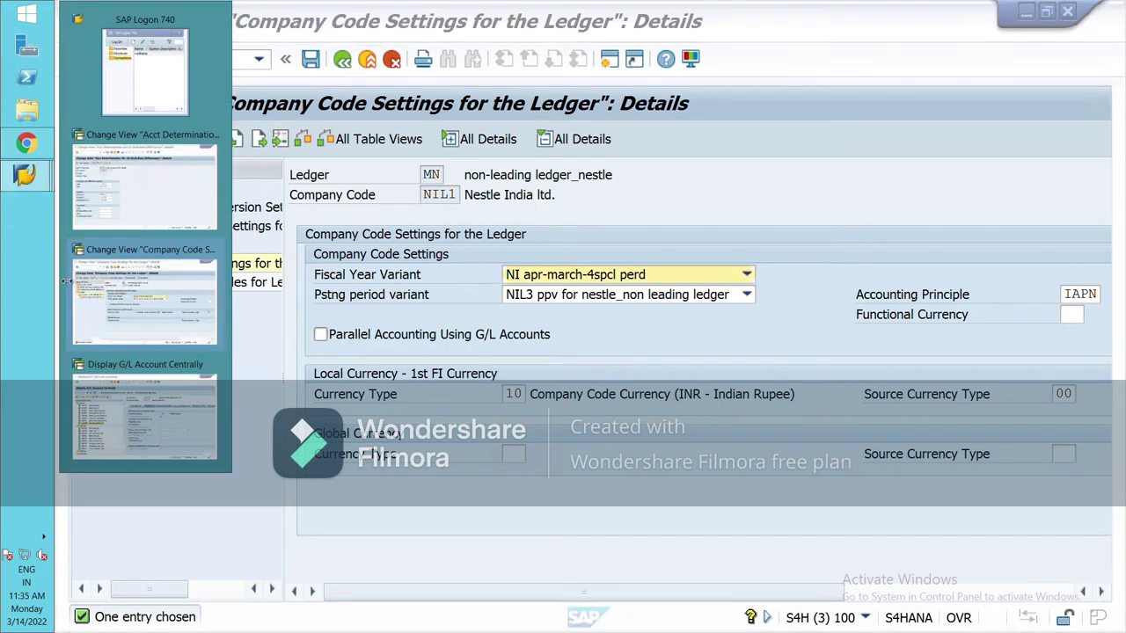
left_click(150, 175)
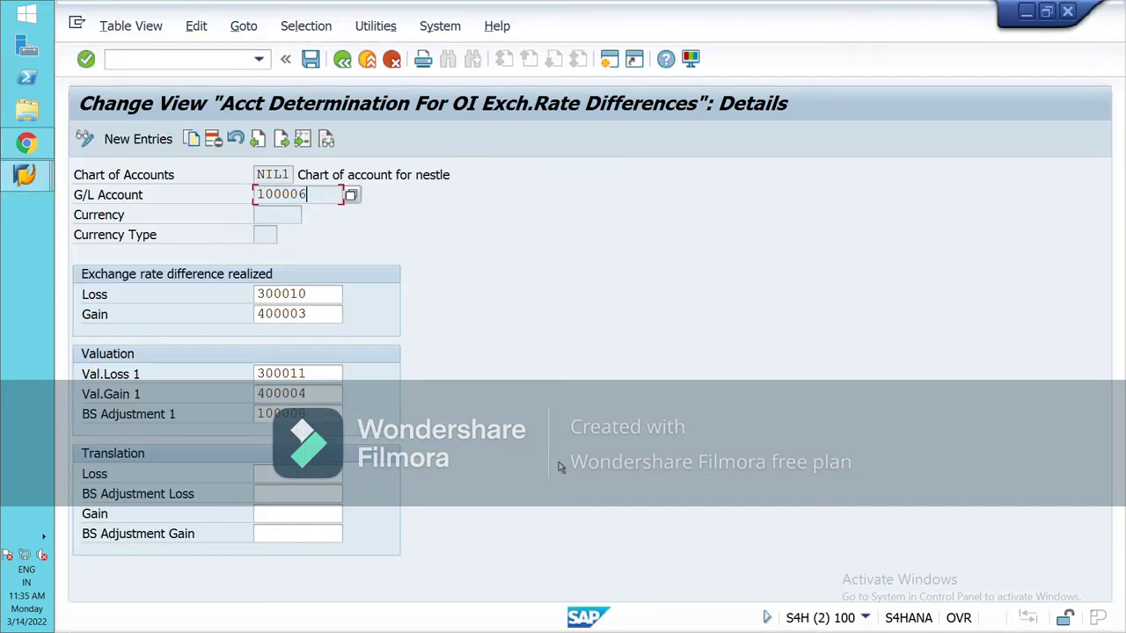
left_click(320, 297)
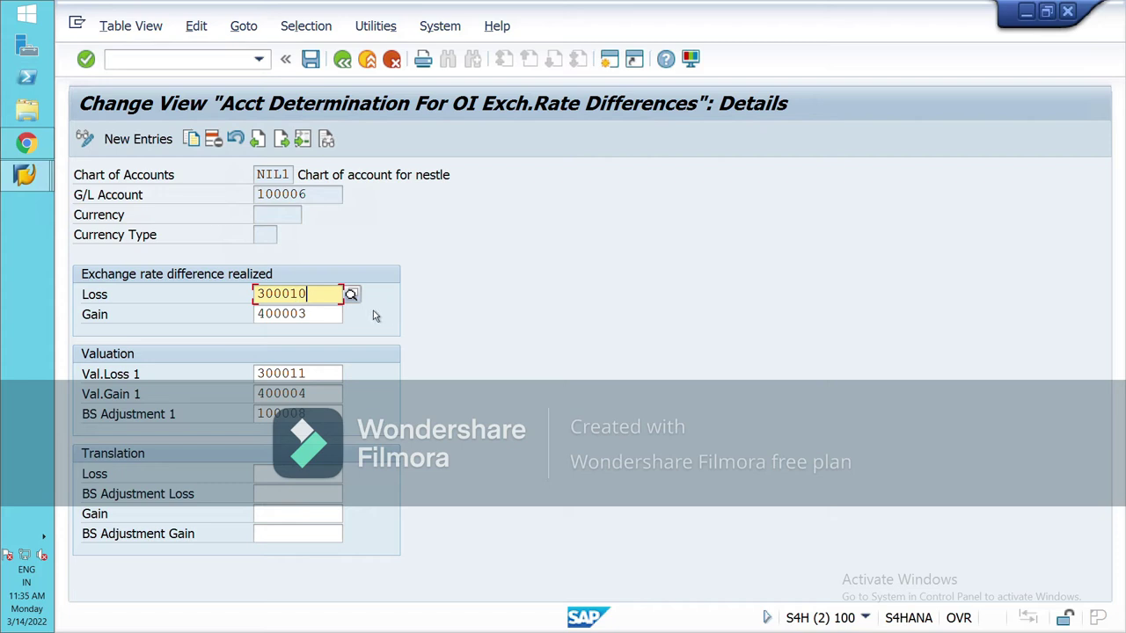
left_click(299, 314)
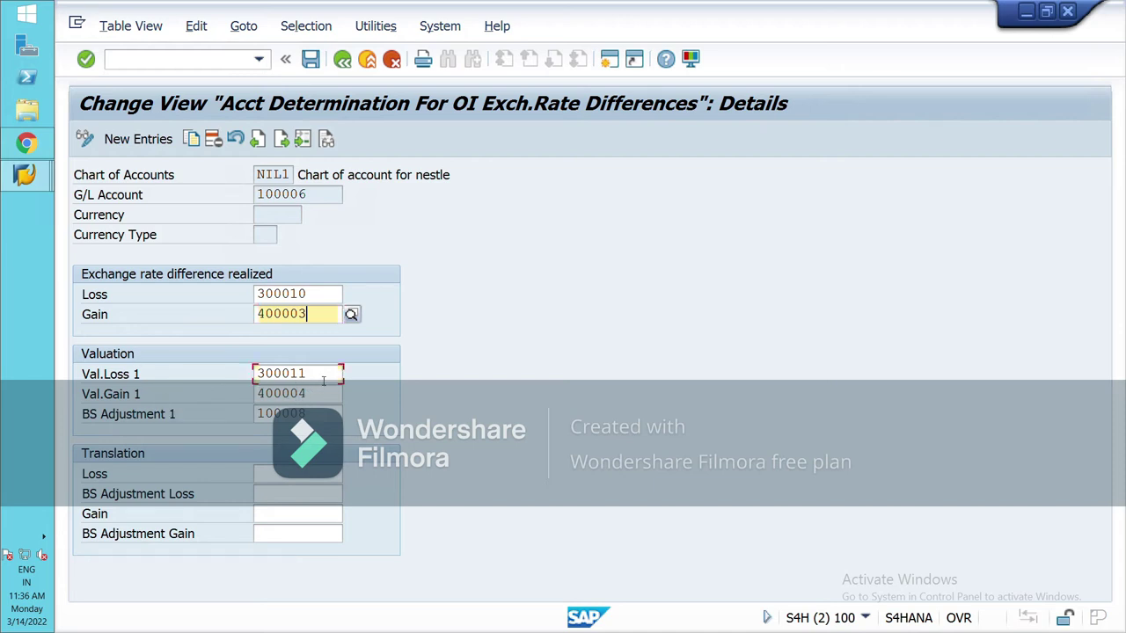
left_click(325, 385)
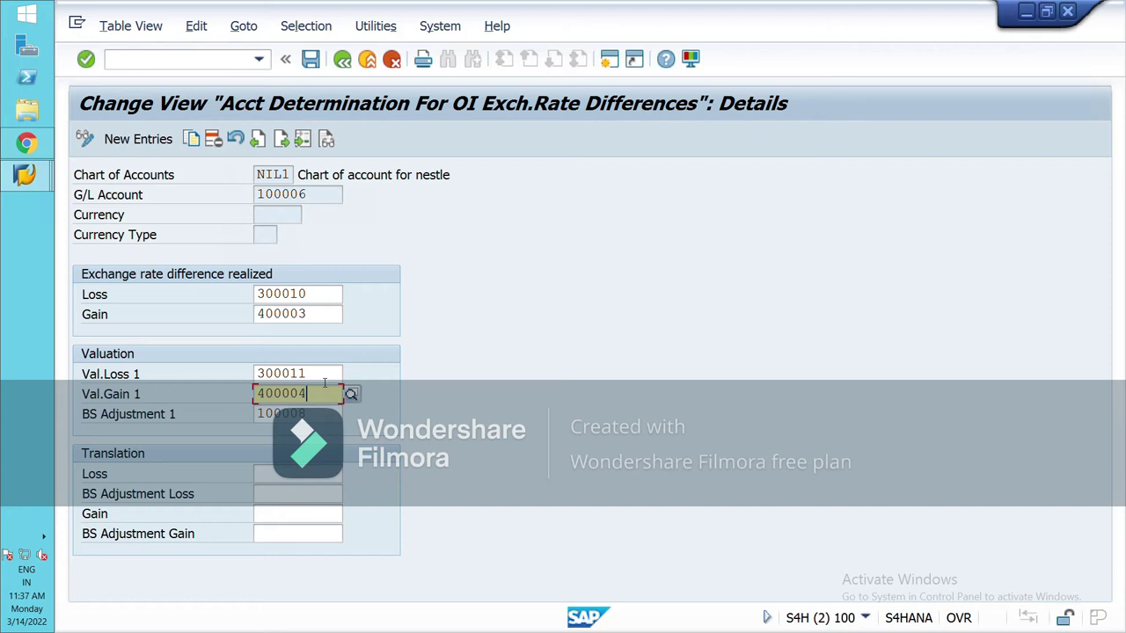
key("Tab")
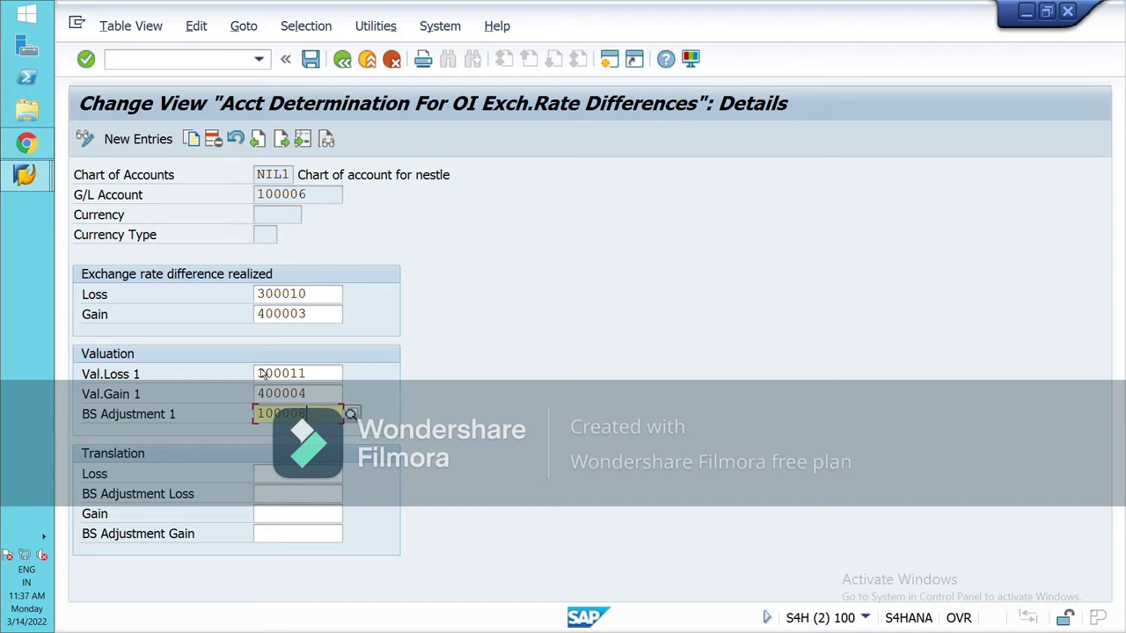
- Leave the account determination view and the IMG, and return to SAP Easy Access with /n
left_click(344, 63)
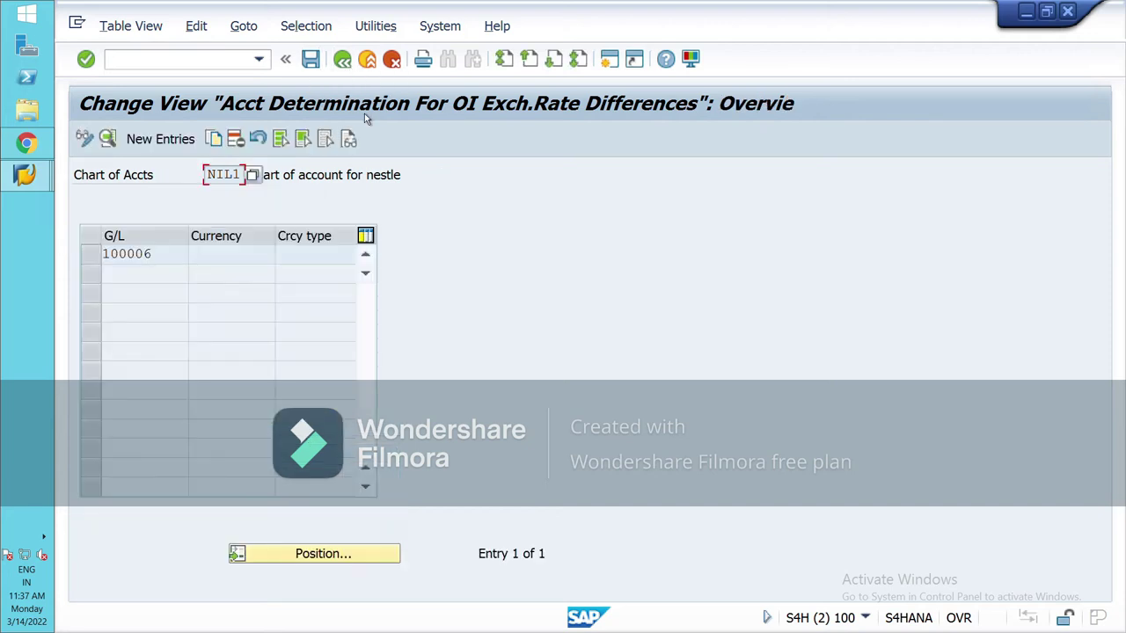
left_click(350, 67)
left_click(342, 59)
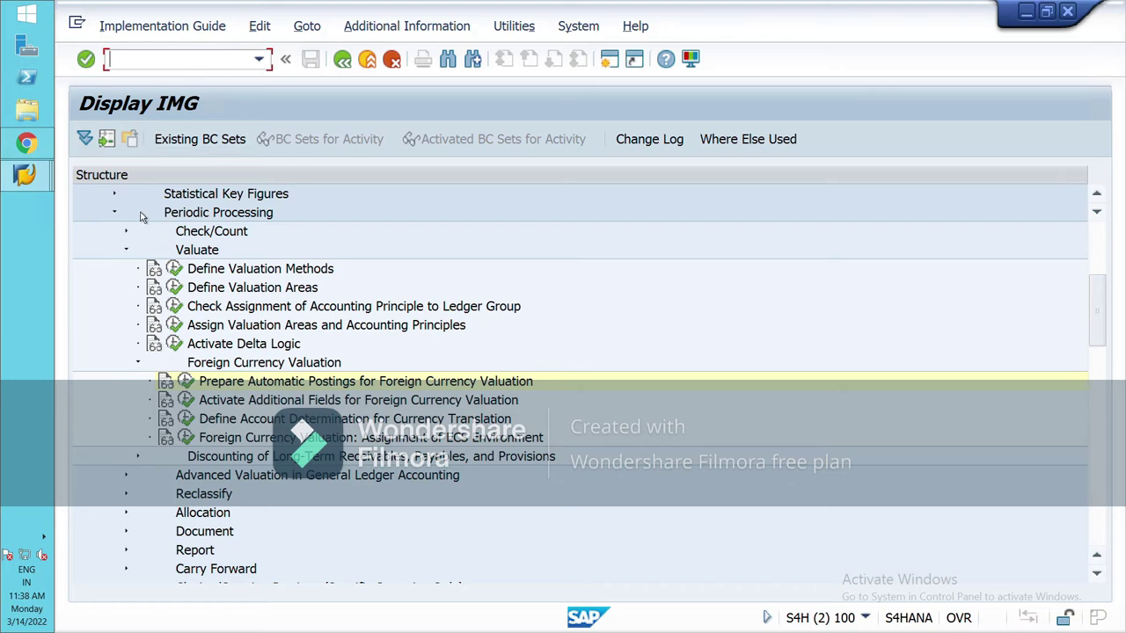
type("/n")
key("Return")
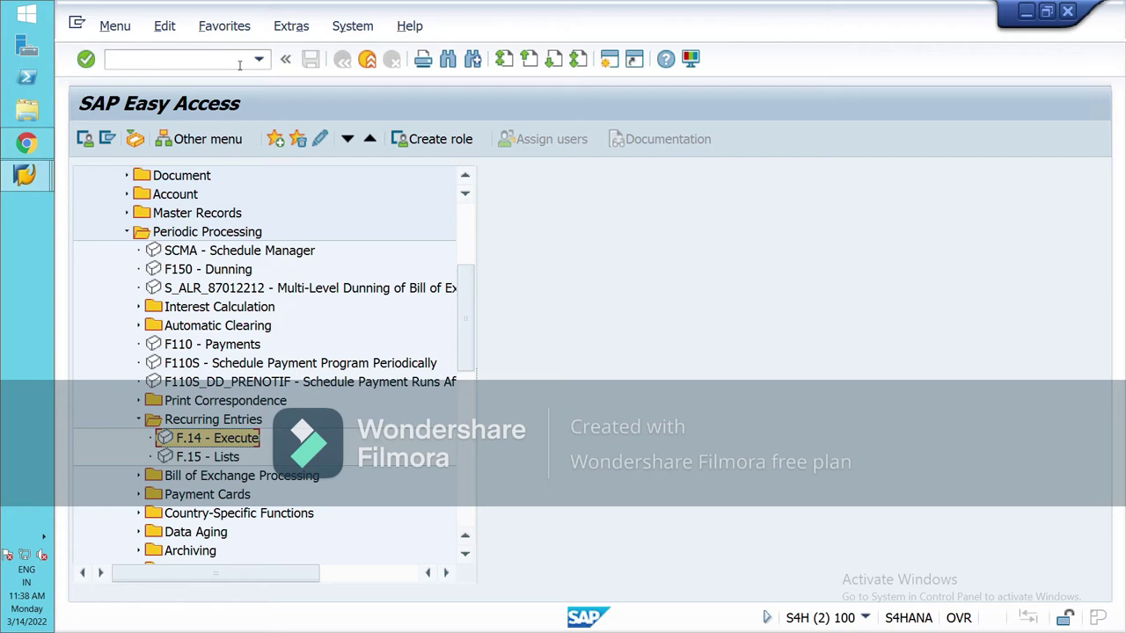
- Run transaction SPRO and display the SAP Reference IMG
left_click(240, 64)
type("SPRO")
key("Return")
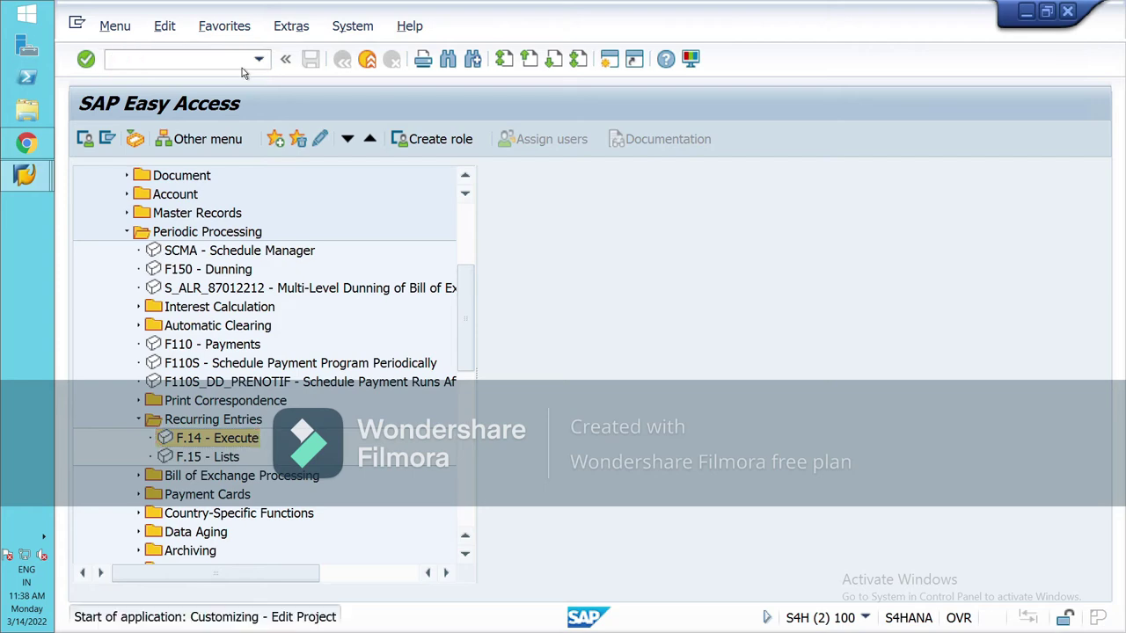
left_click(182, 141)
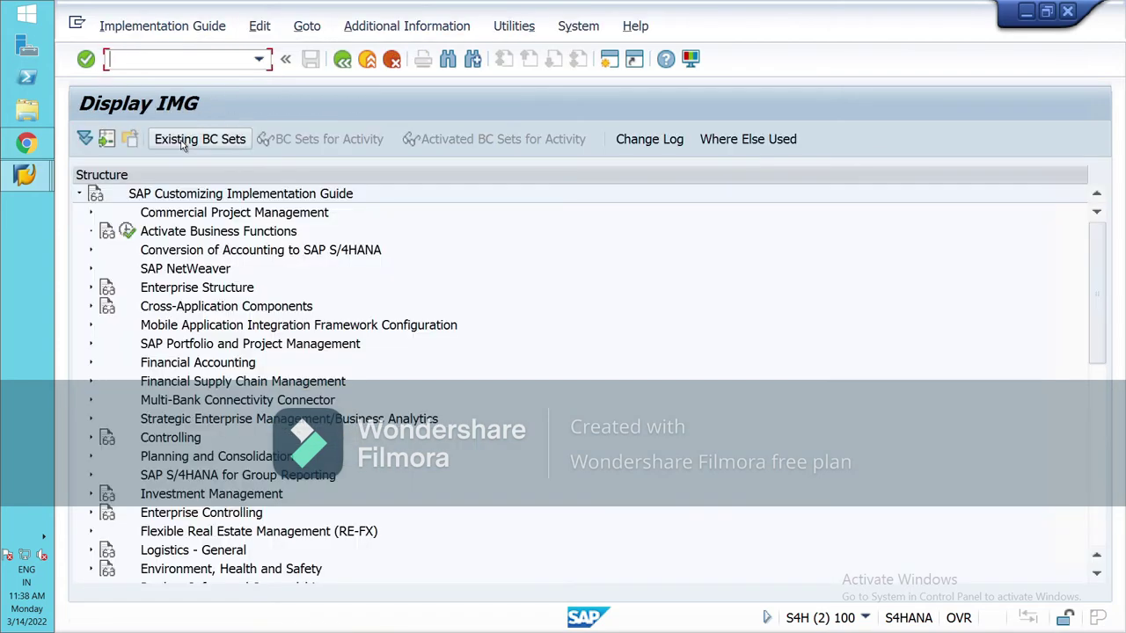
- Open the Enter Exchange Rates activity under SAP NetWeaver, General settings, Currencies
left_click(92, 269)
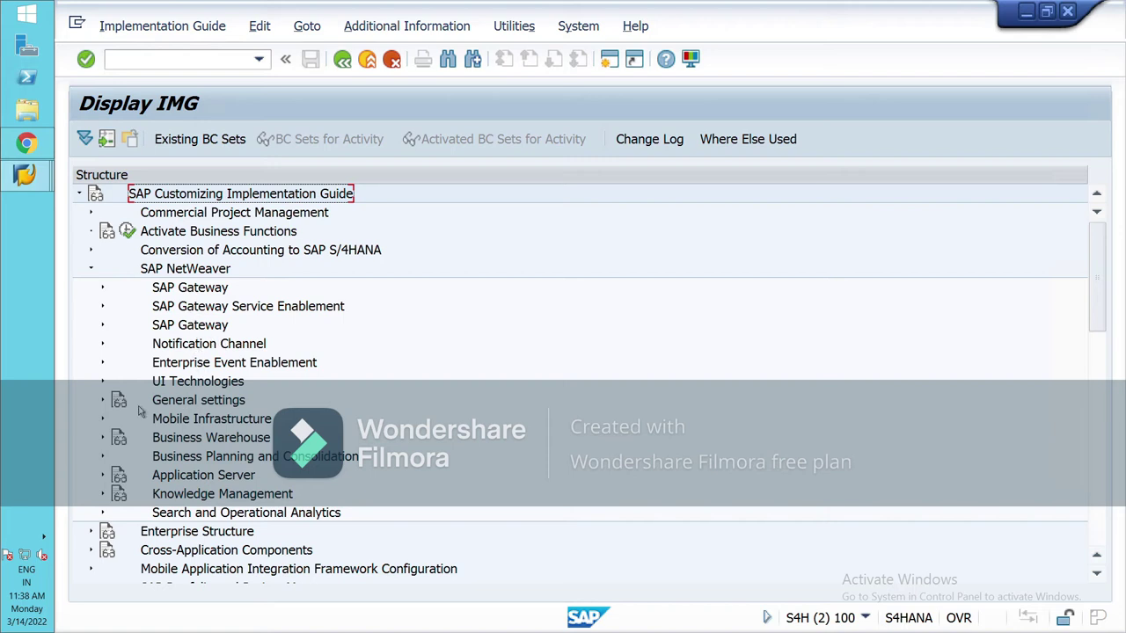
left_click(102, 400)
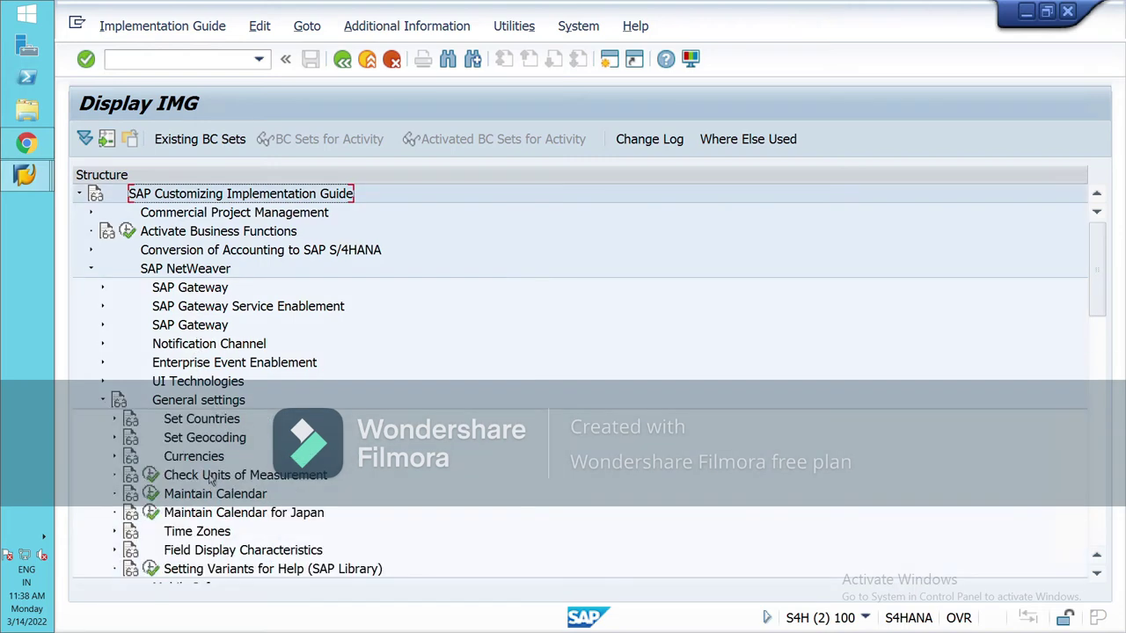
left_click(113, 437)
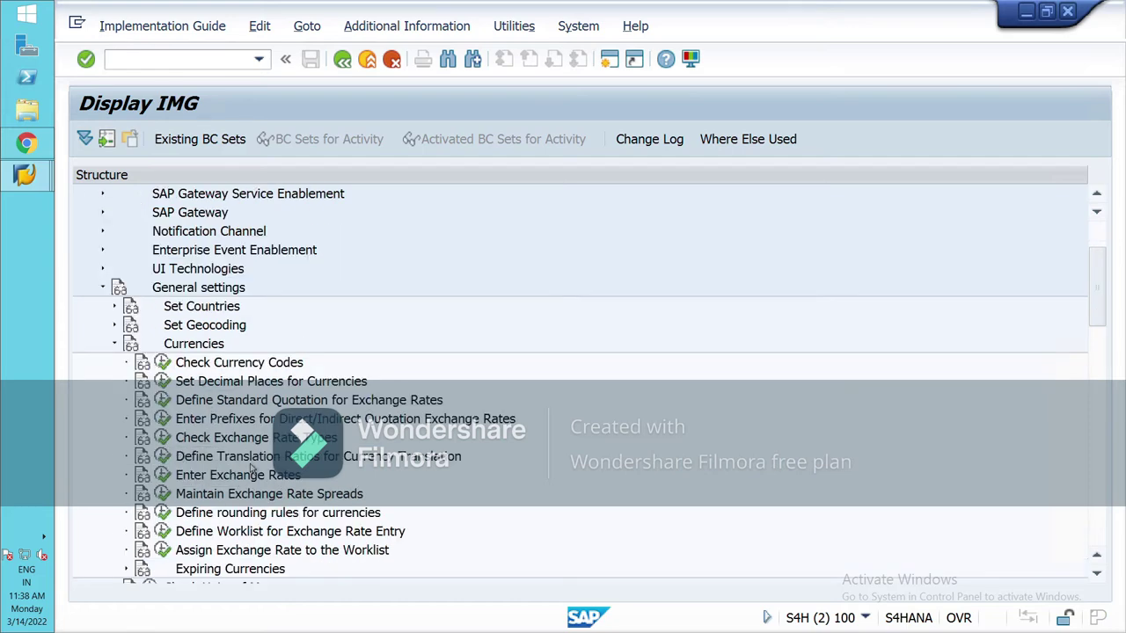
scroll(253, 470, "down", 2)
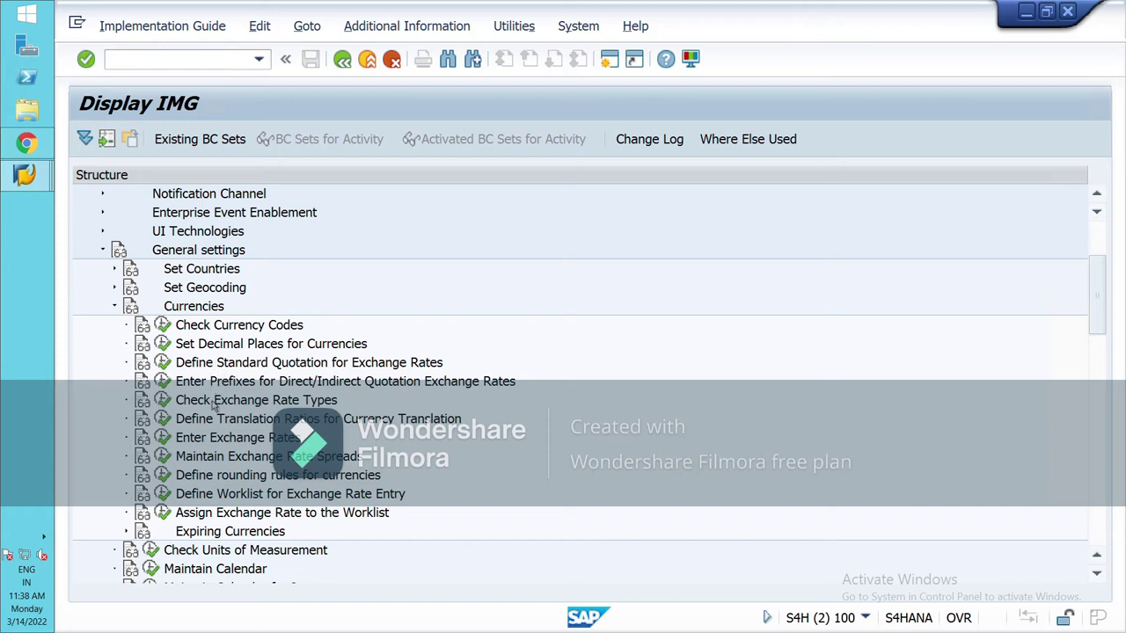
left_click(163, 438)
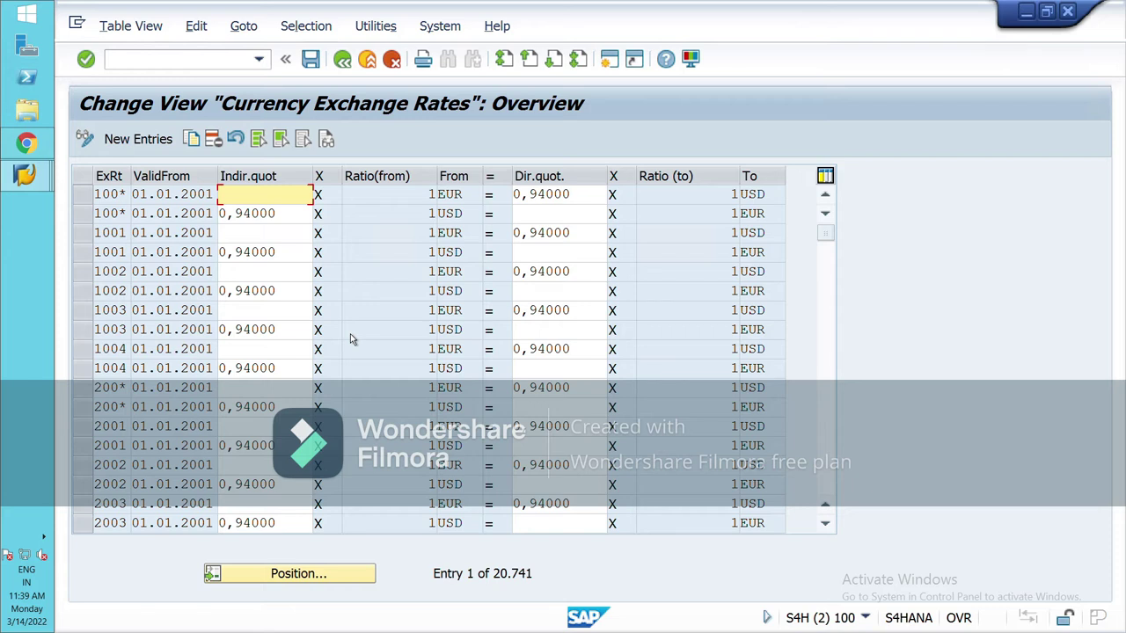
- Start new exchange rate entries and give the first row rate type M and valid-from date 15.04.2022
left_click(160, 143)
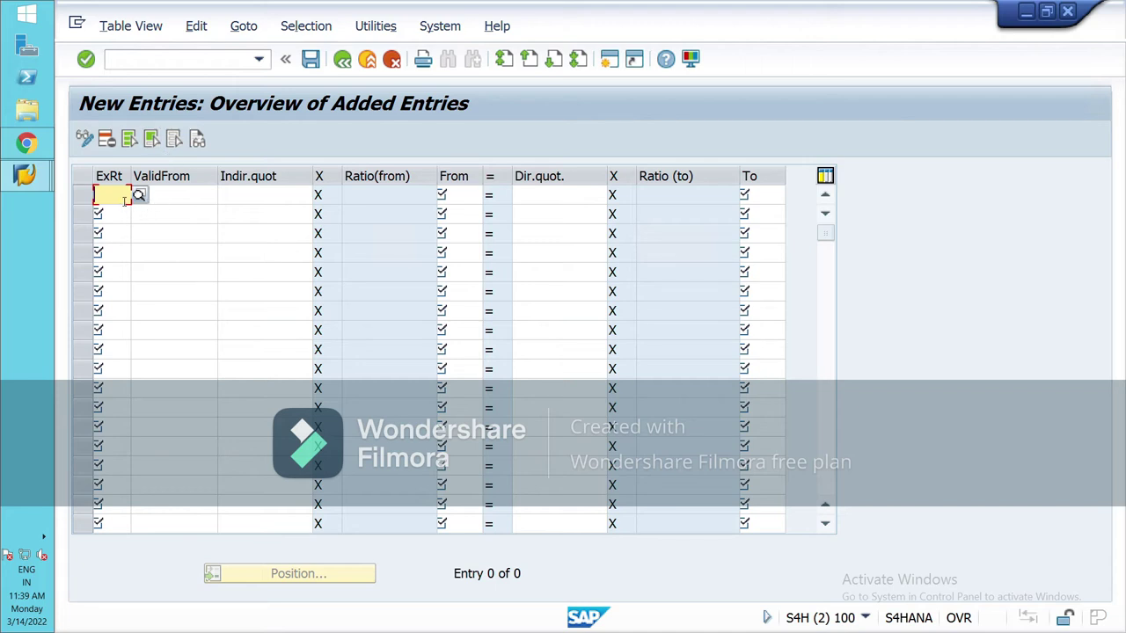
type("M")
left_click(182, 197)
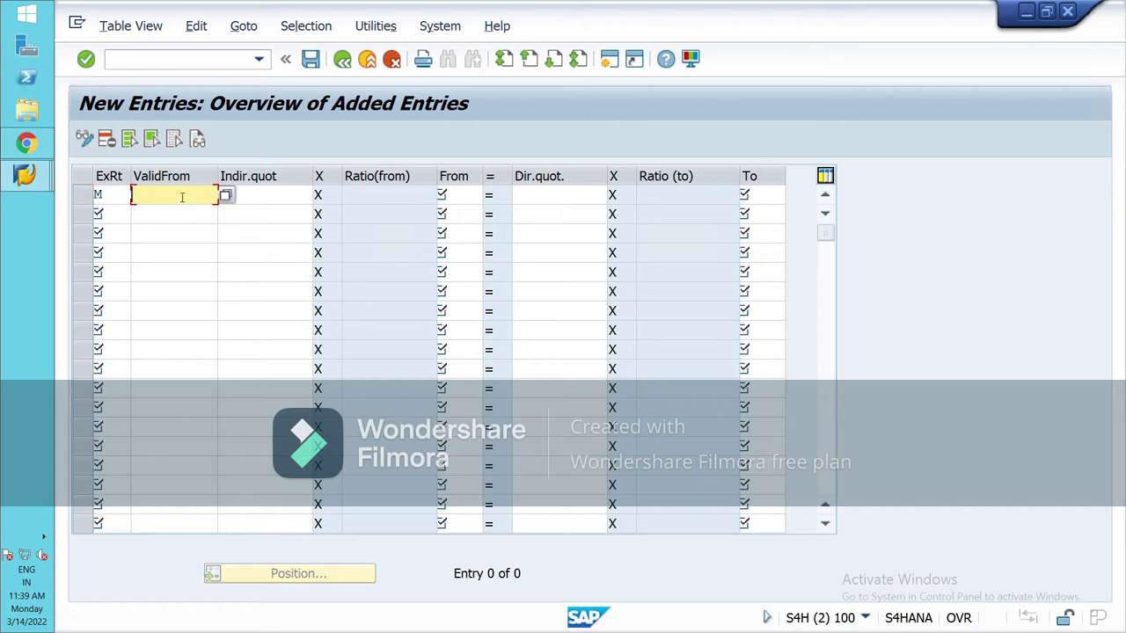
type("1")
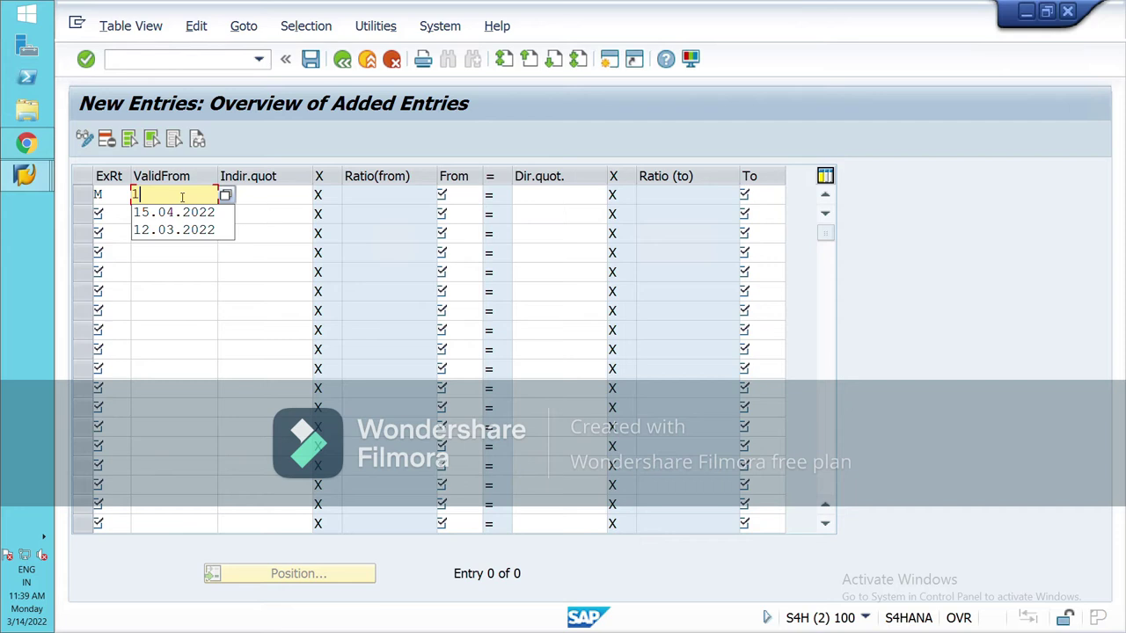
key("BackSpace")
type("15")
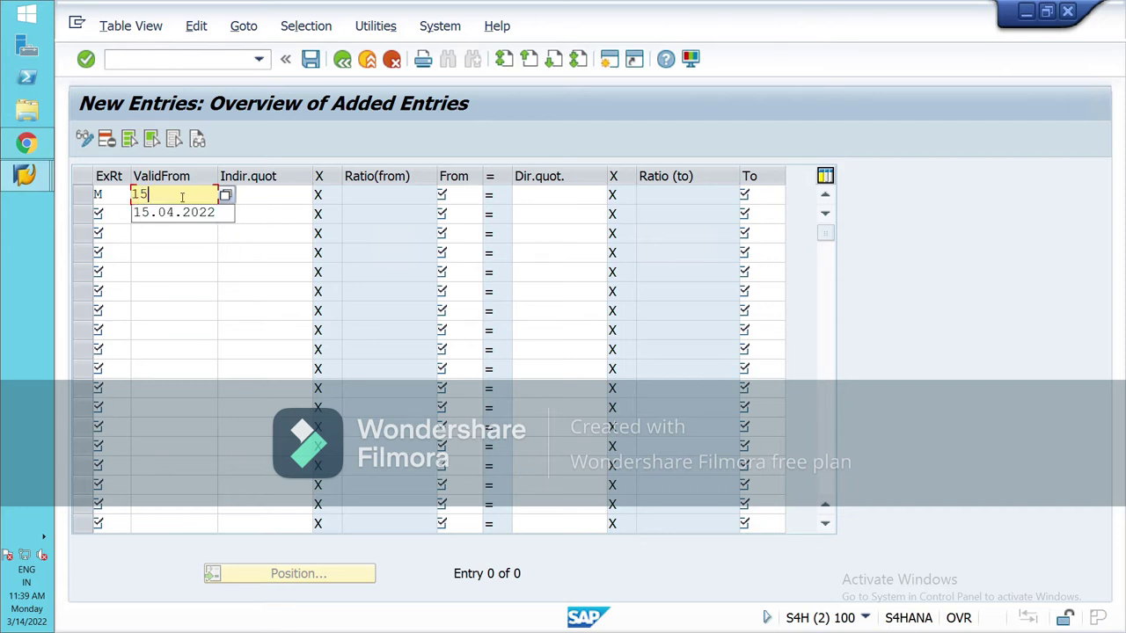
key("Down")
key("Return")
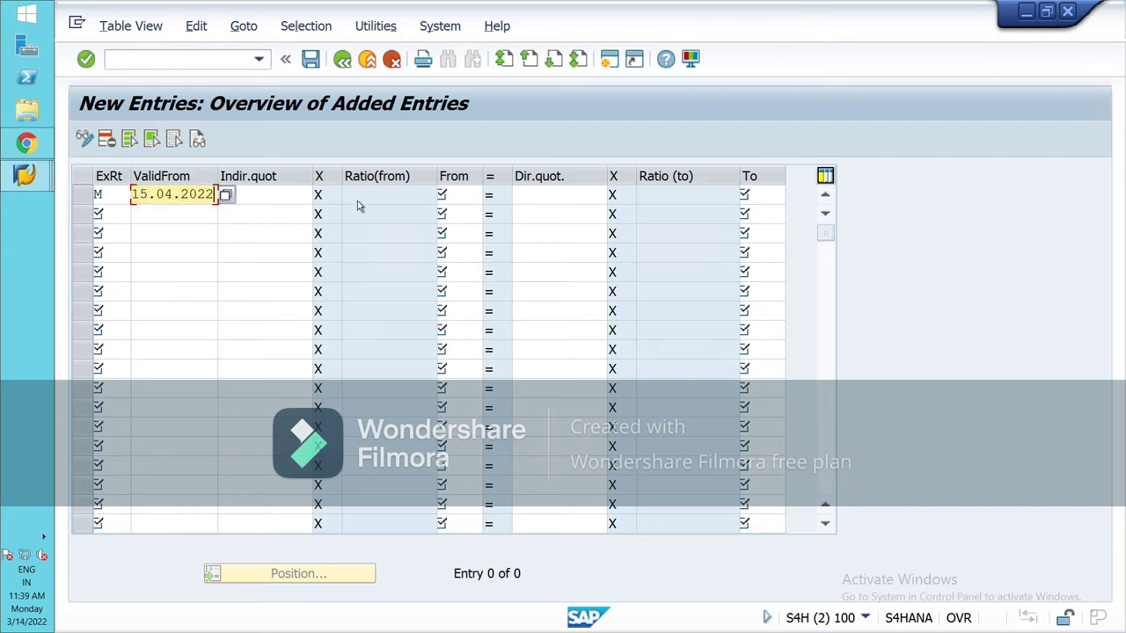
- Complete the first exchange rate entry from USD to INR with a direct quotation of 75
left_click(467, 197)
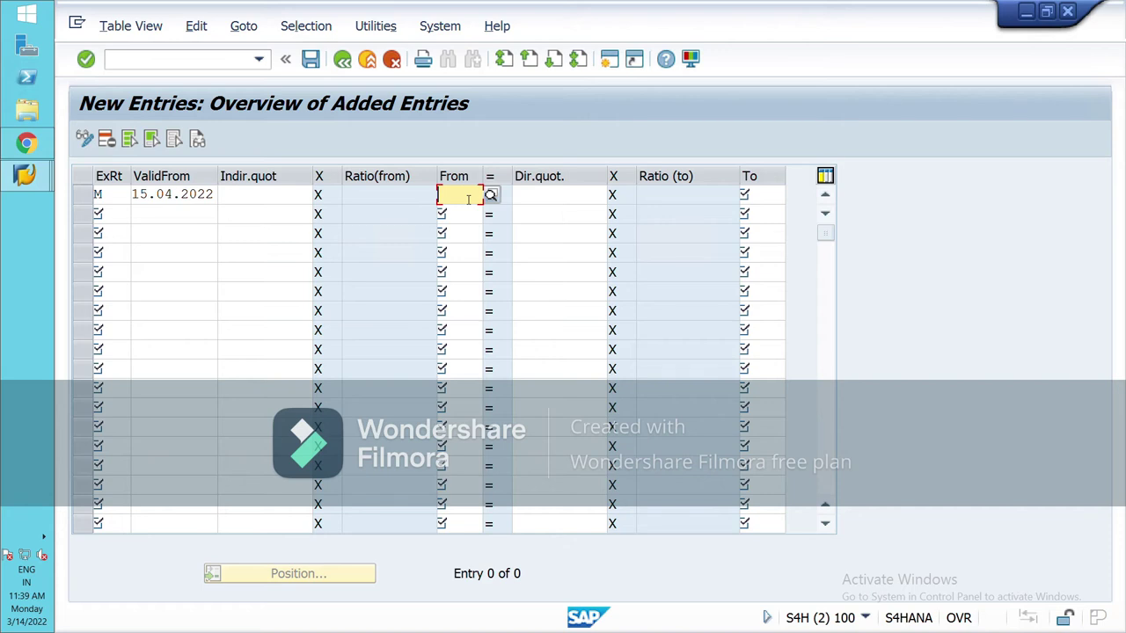
type("USD")
key("Tab")
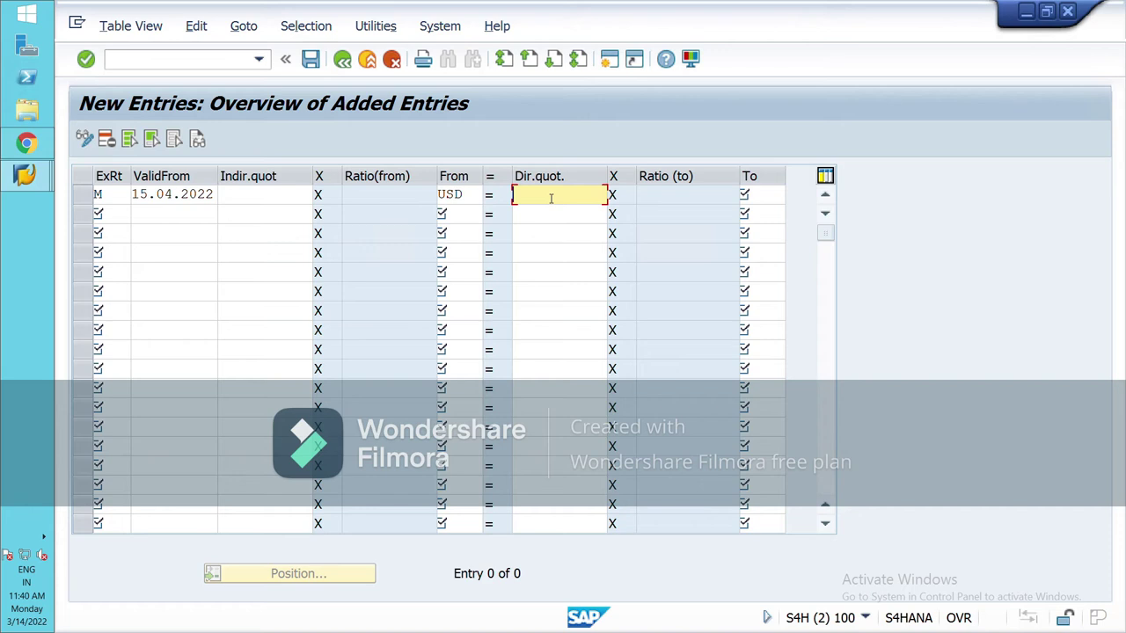
type("75")
left_click(780, 198)
type("INR")
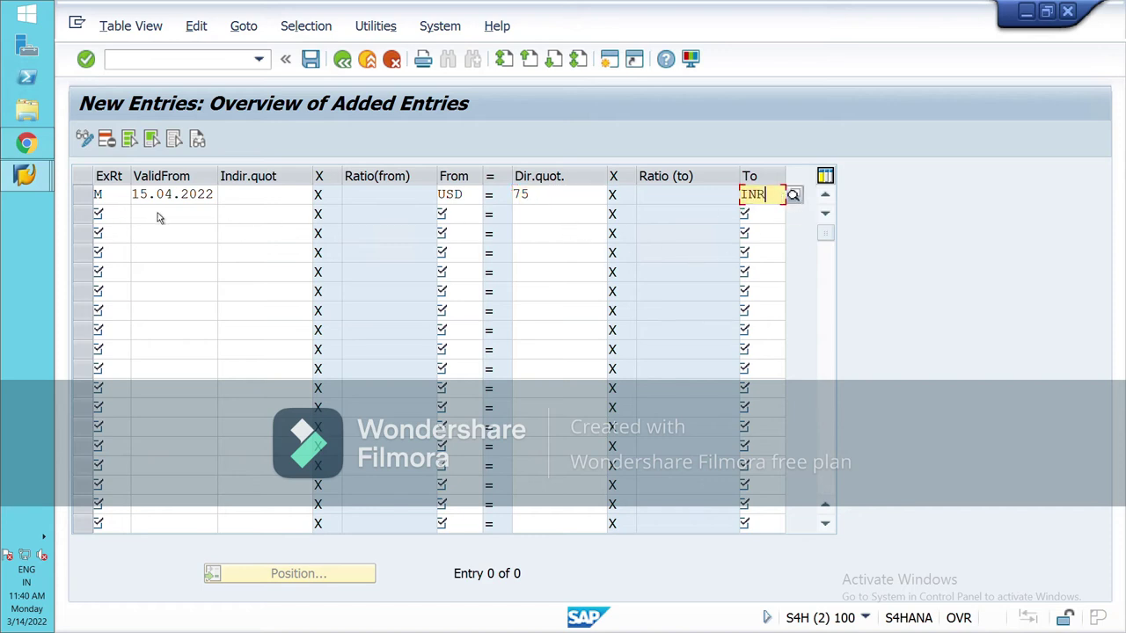
- Give the second exchange rate row rate type M and the valid-from date 31.042022
left_click(111, 218)
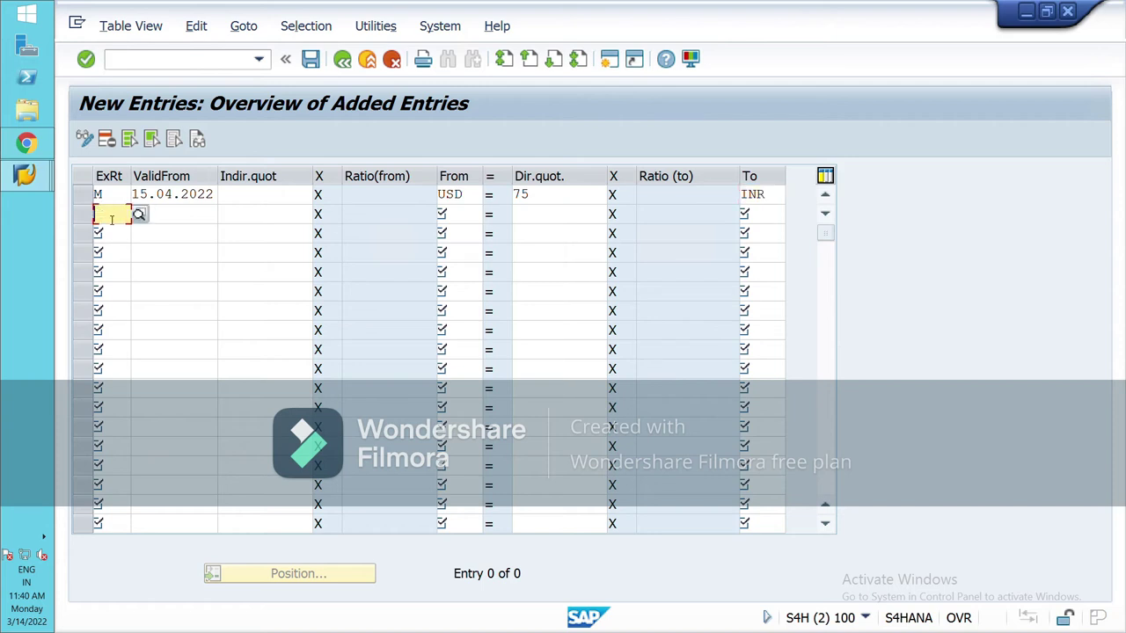
type("M")
left_click(181, 220)
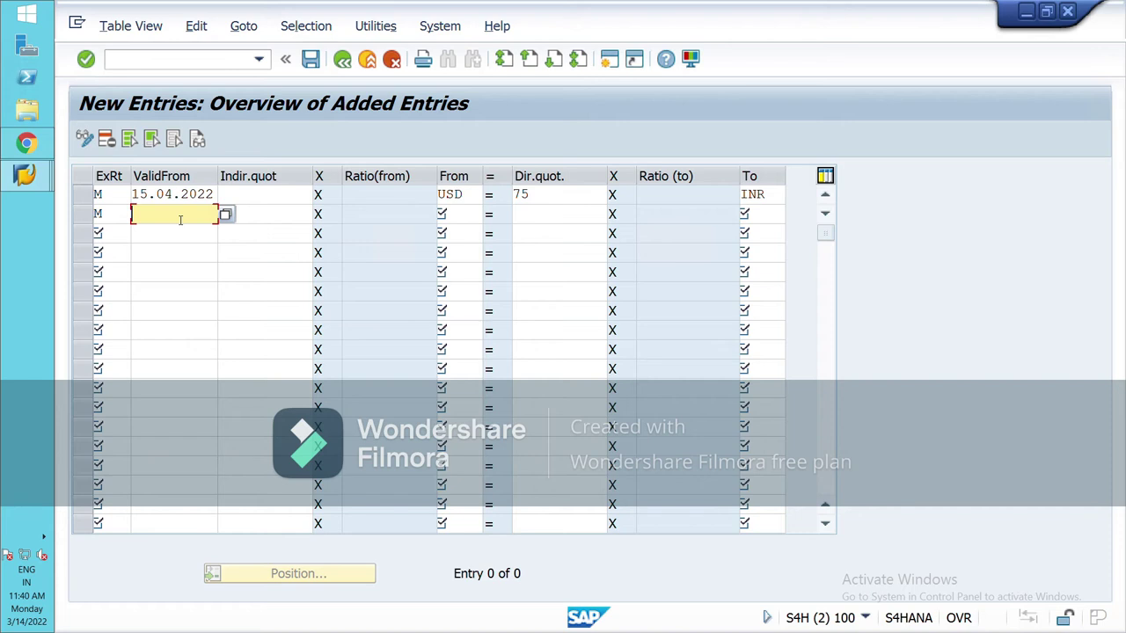
type("31")
key("Down")
key("Return")
left_click(175, 215)
key("BackSpace")
type("42022")
key("Tab")
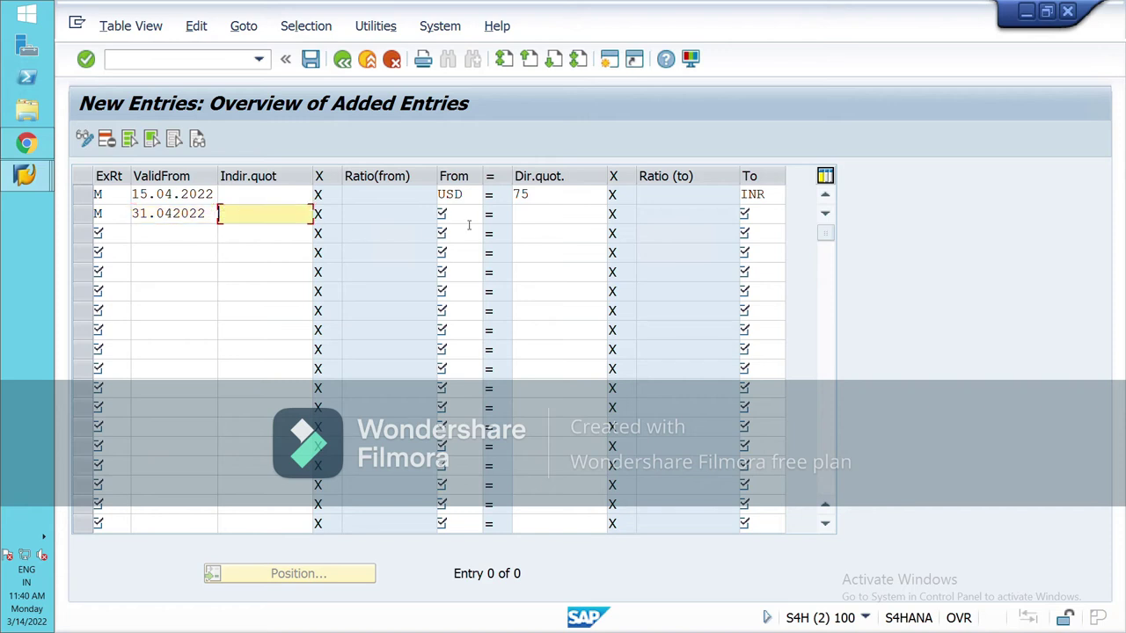
- Set the from-currency of the second exchange rate row to USD
left_click(473, 222)
type("USD")
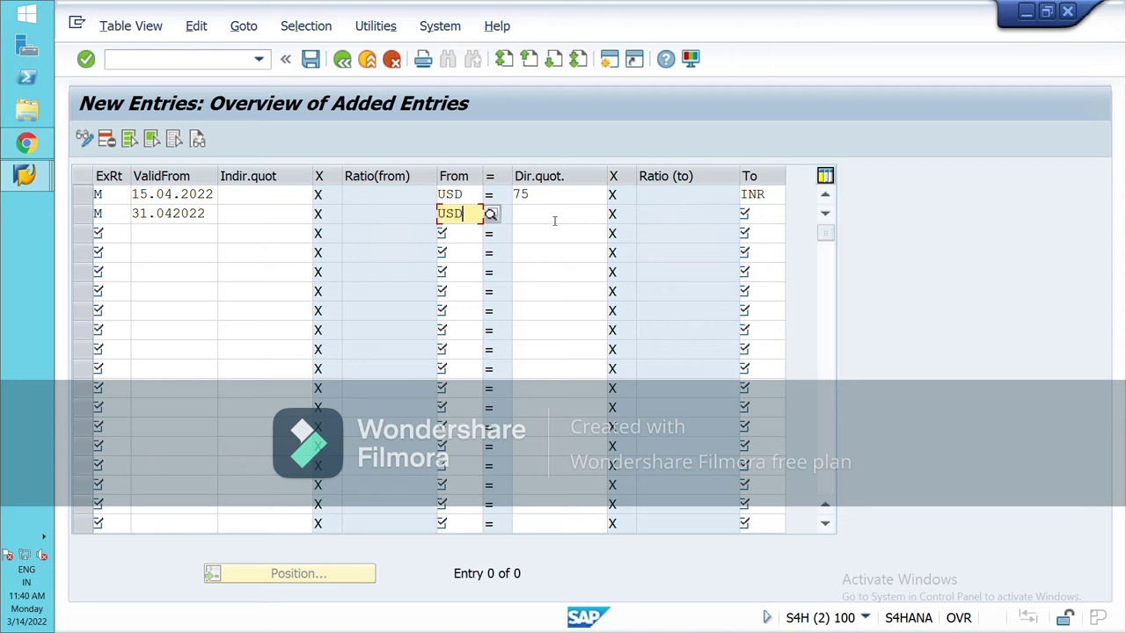
left_click(555, 221)
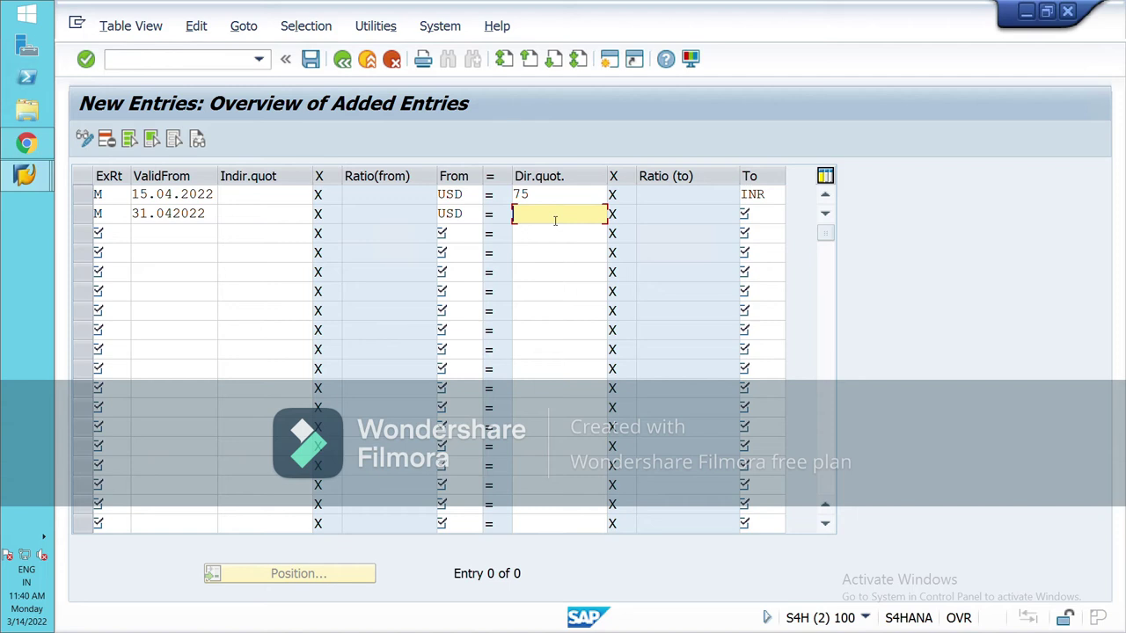
- Correct the second exchange rate row's valid-from date to 30.04.2022
left_click(151, 214)
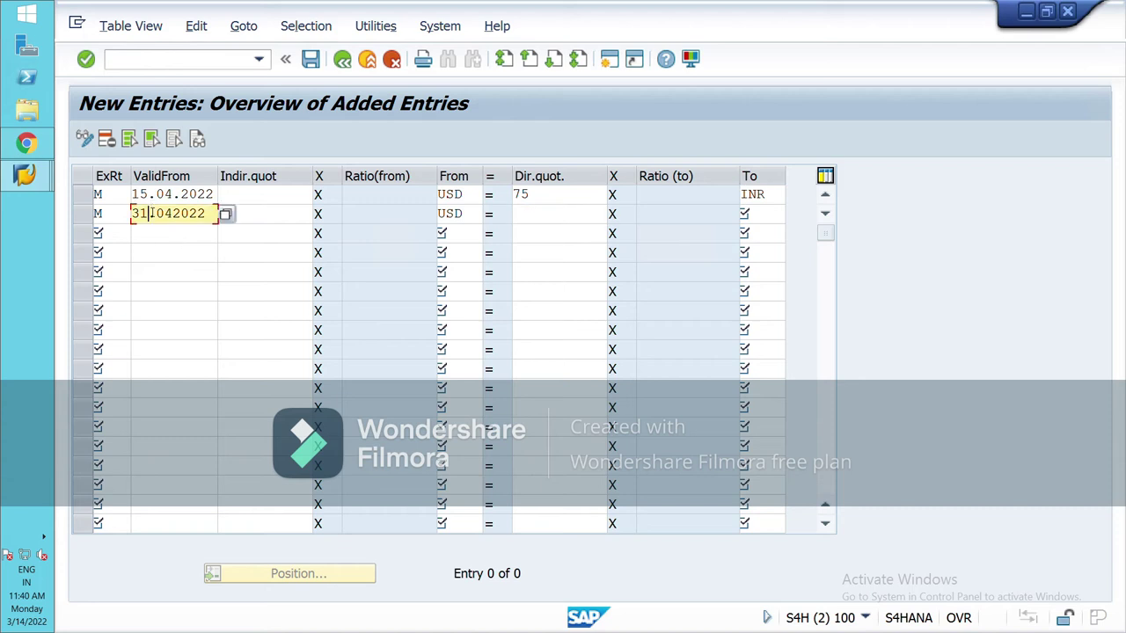
key("BackSpace")
type("0")
left_click(160, 219)
key("BackSpace")
type(".")
left_click(193, 220)
key("BackSpace")
key("BackSpace")
key("BackSpace")
key("BackSpace")
key("BackSpace")
key("BackSpace")
key("BackSpace")
type("30.04.2022")
- Complete the second exchange rate row with a direct quotation of 74 and to-currency INR
left_click(603, 223)
type("74")
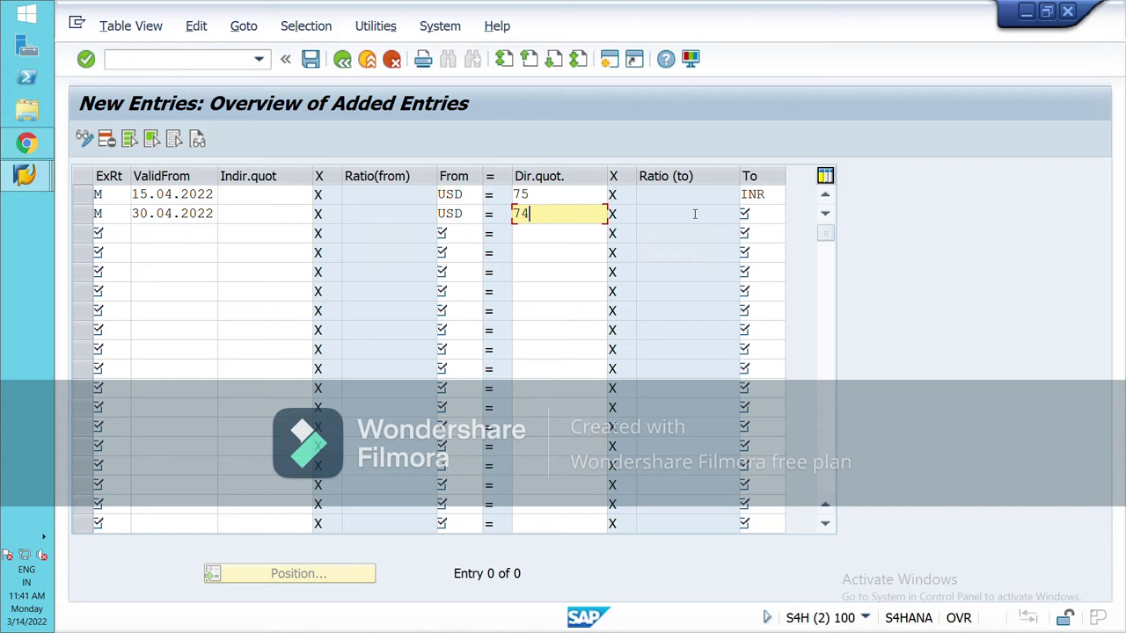
left_click(765, 220)
type("INR")
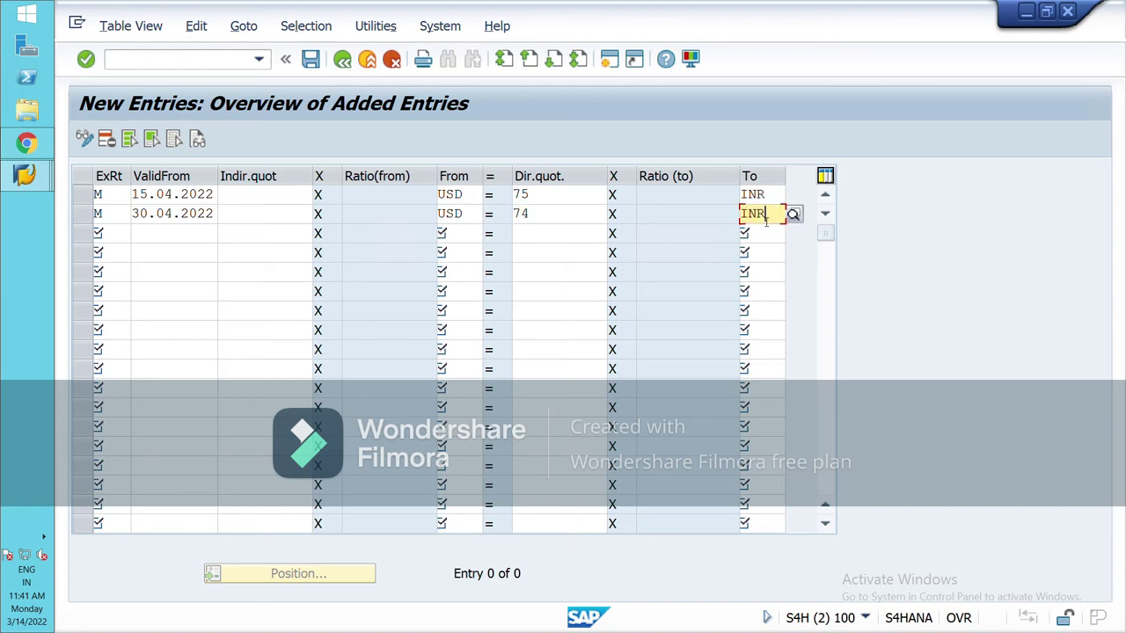
- Fill the third exchange rate row with type M, valid-from date 21.05.2022, direct quotation 76 and to-currency INR
left_click(128, 236)
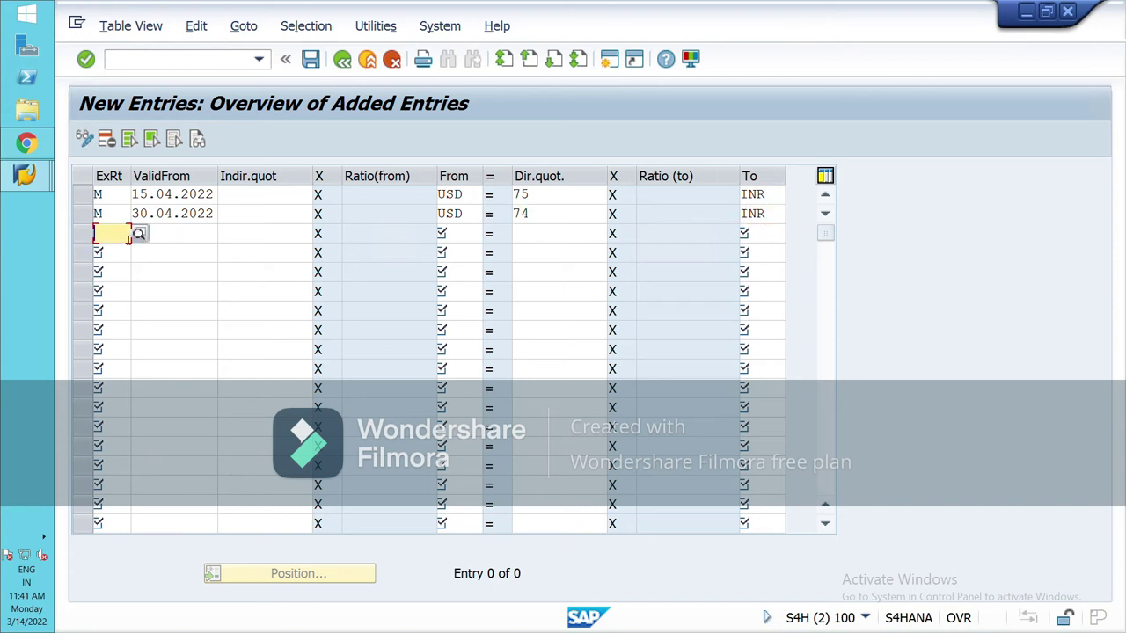
type("M")
left_click(163, 237)
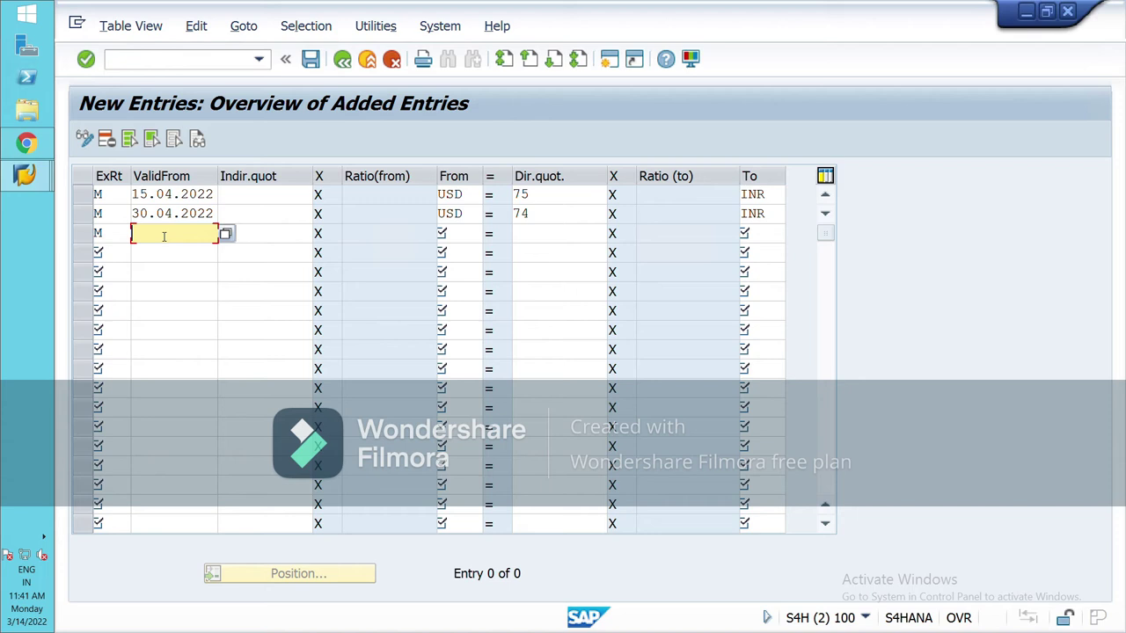
type("21.05.2022")
left_click(531, 234)
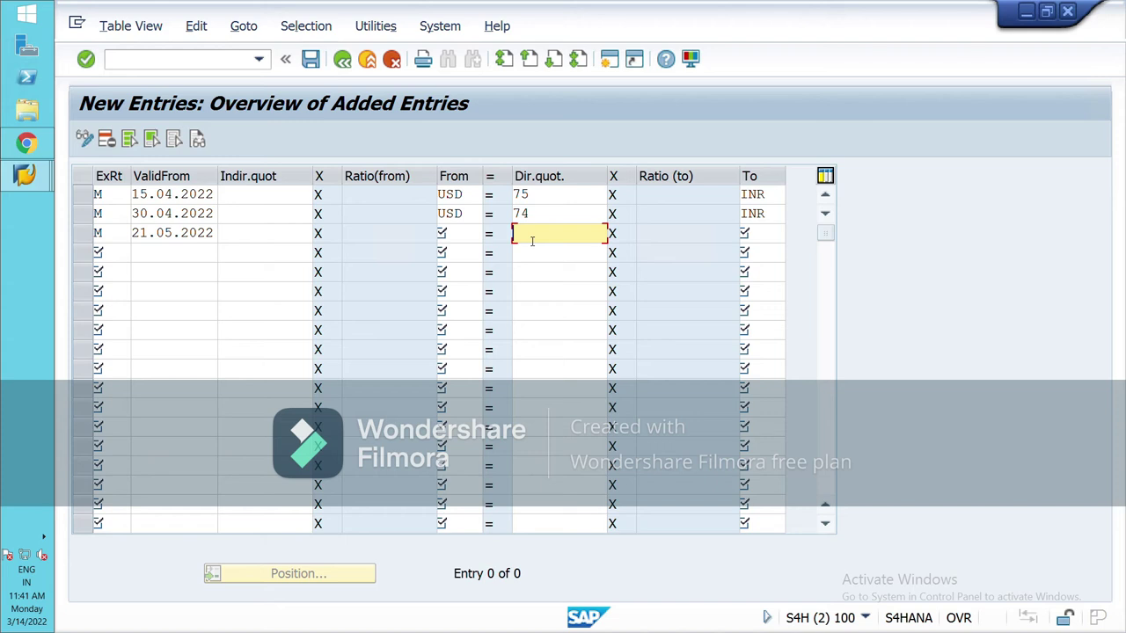
type("76")
left_click(779, 237)
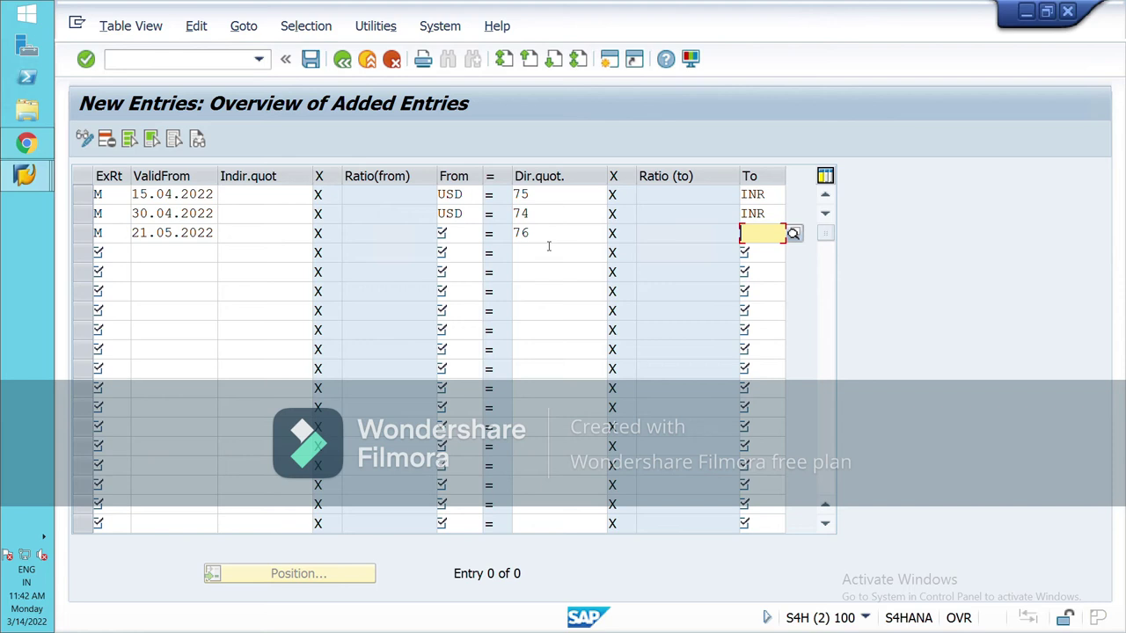
type("INR")
left_click(549, 256)
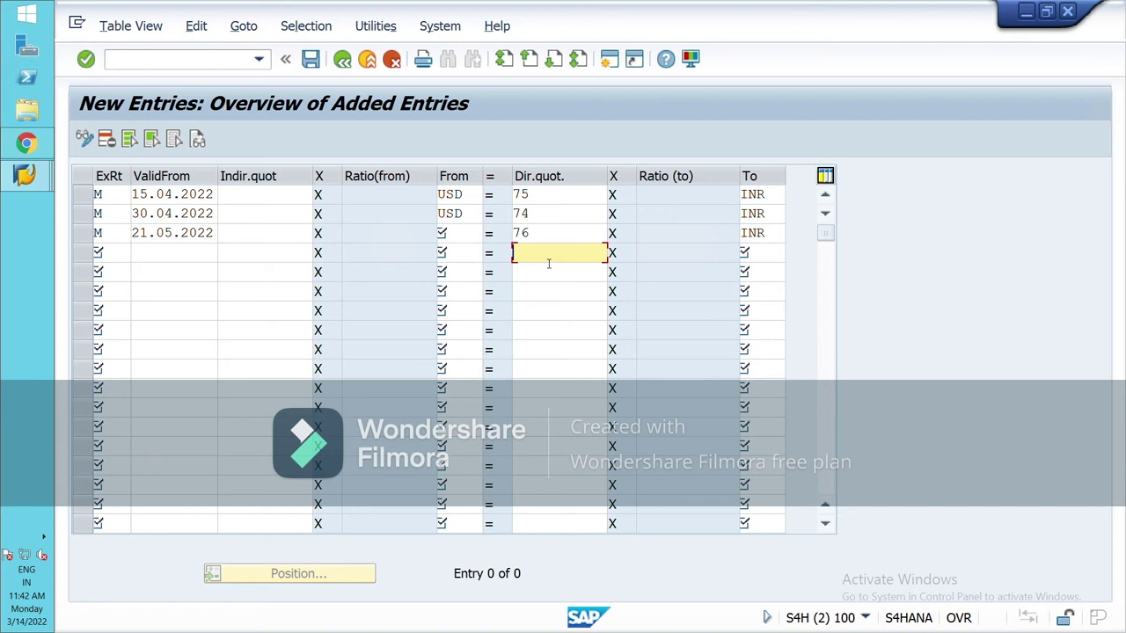
left_click(774, 235)
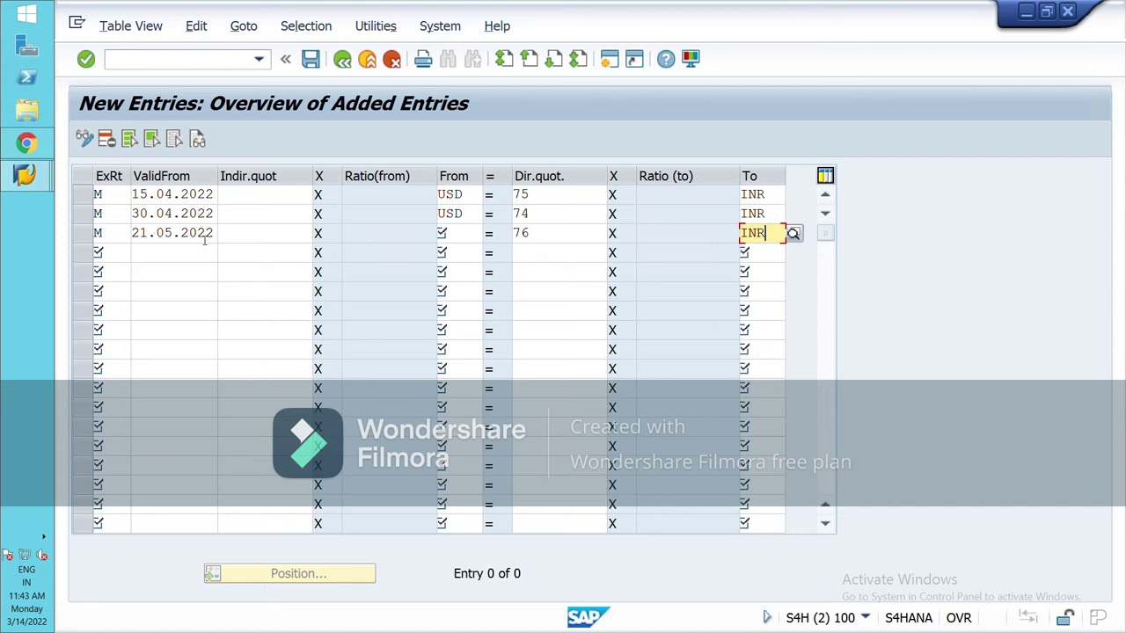
- Discard the new exchange rate entries and leave the currency exchange rates view
left_click(352, 70)
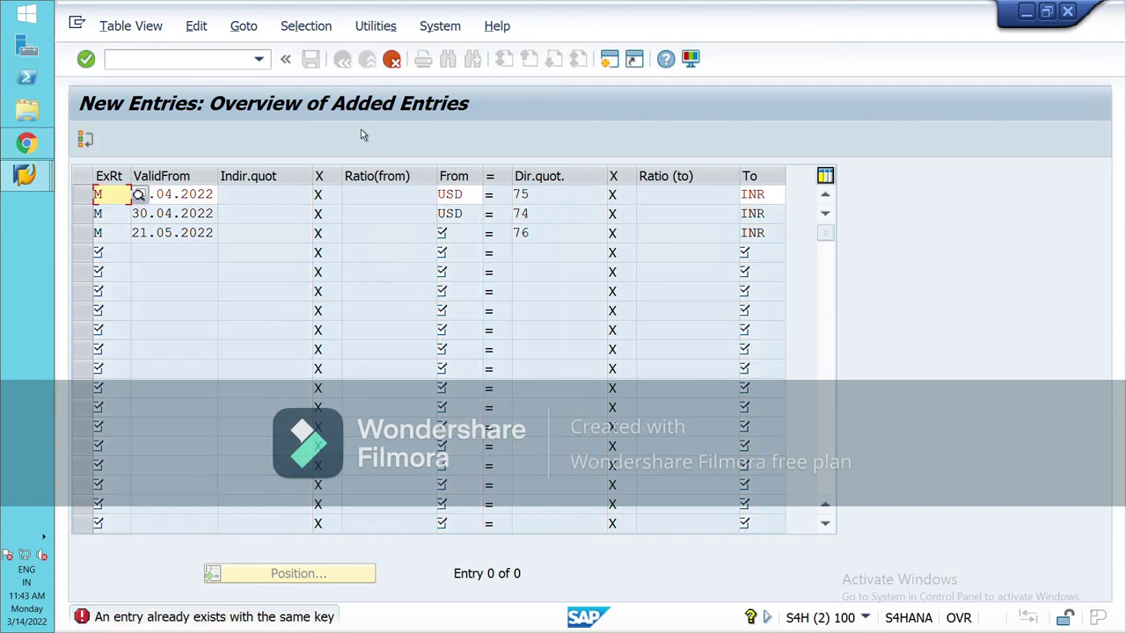
left_click(393, 58)
left_click(403, 369)
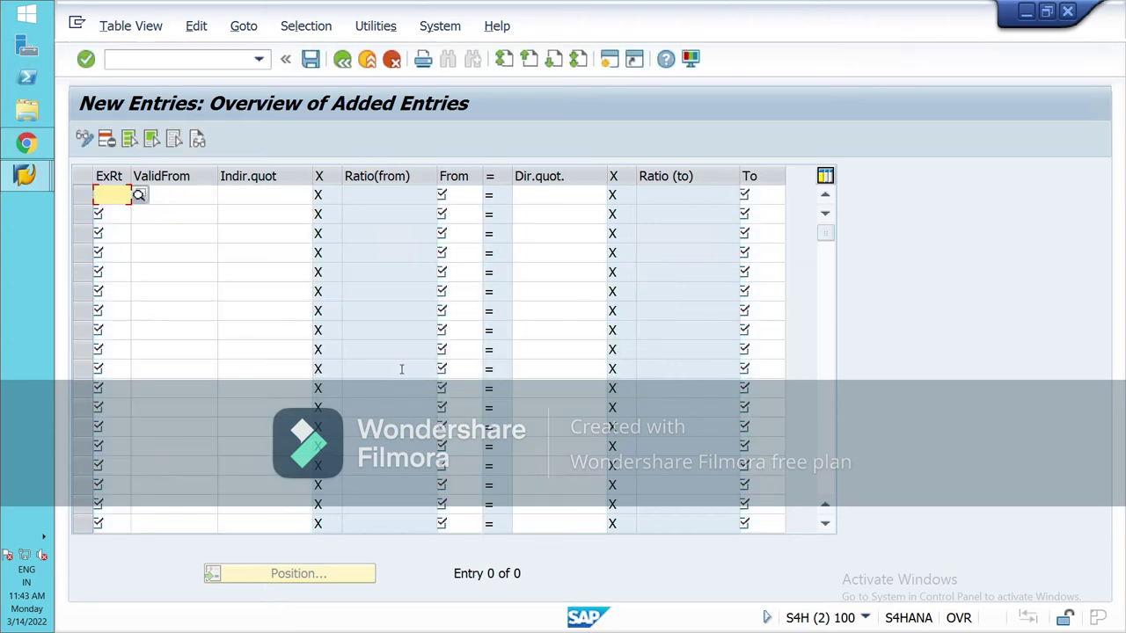
left_click(349, 69)
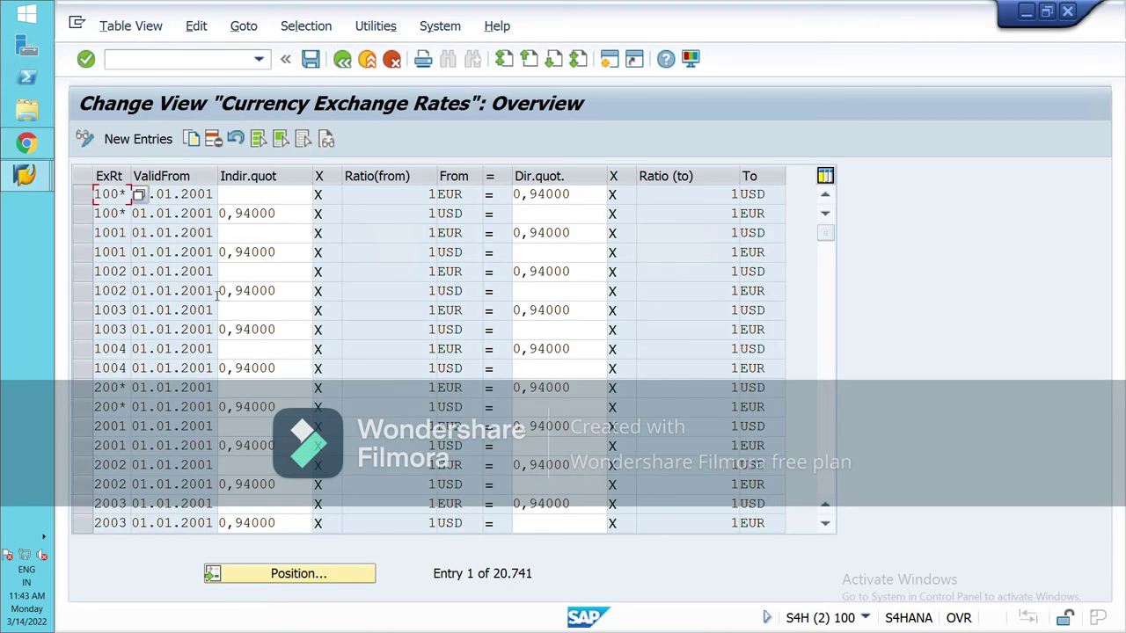
left_click(349, 72)
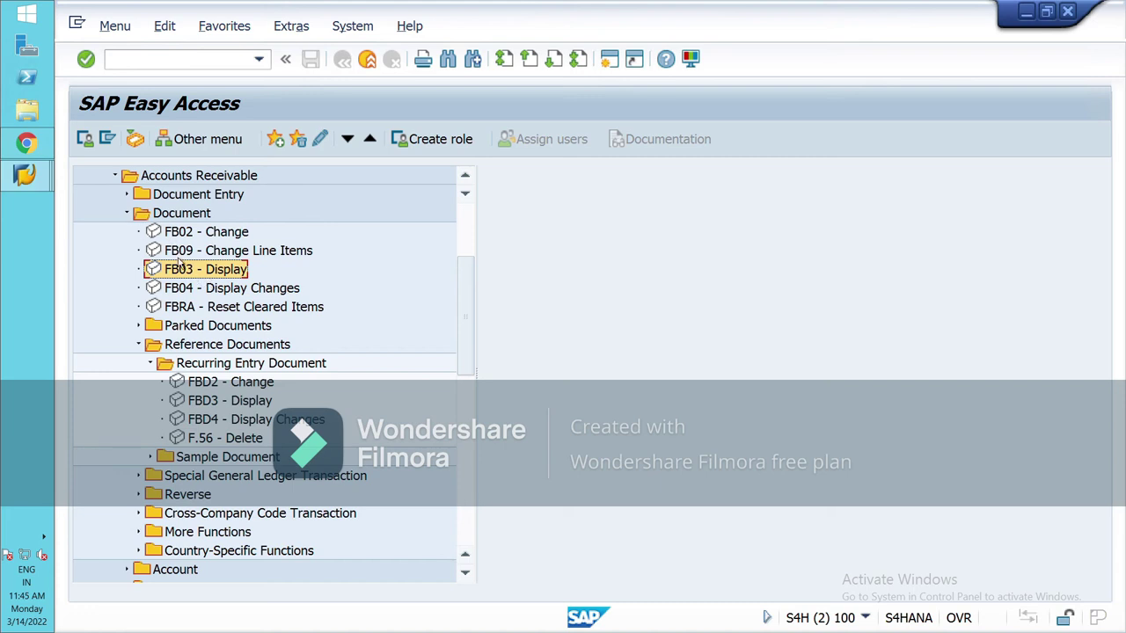
double_click(203, 271)
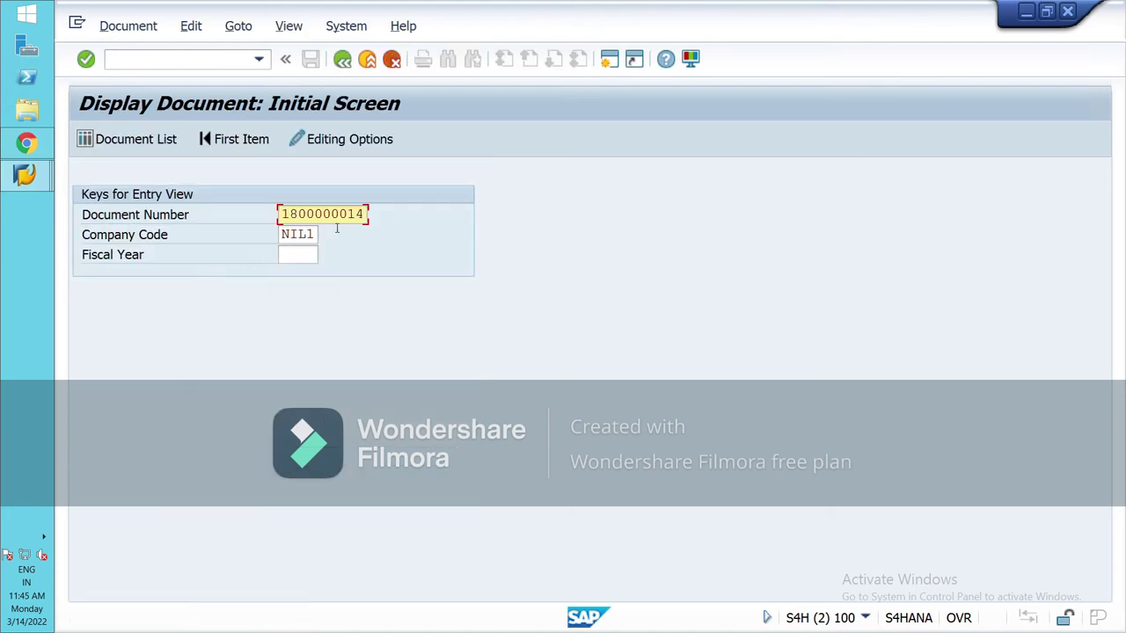
left_click(156, 148)
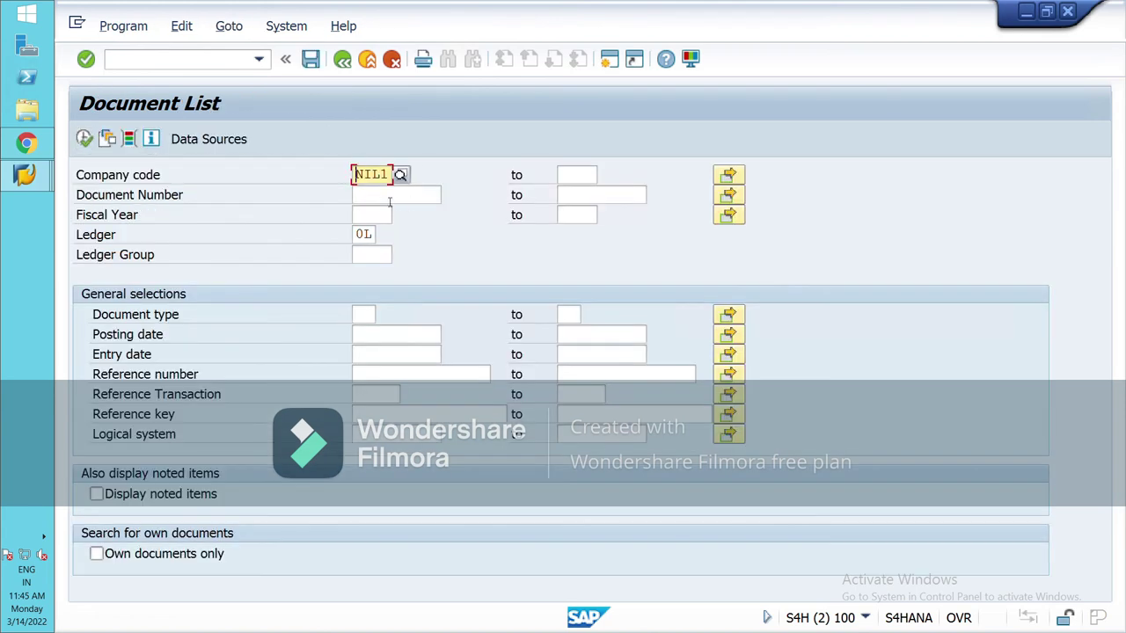
left_click(389, 196)
type("18")
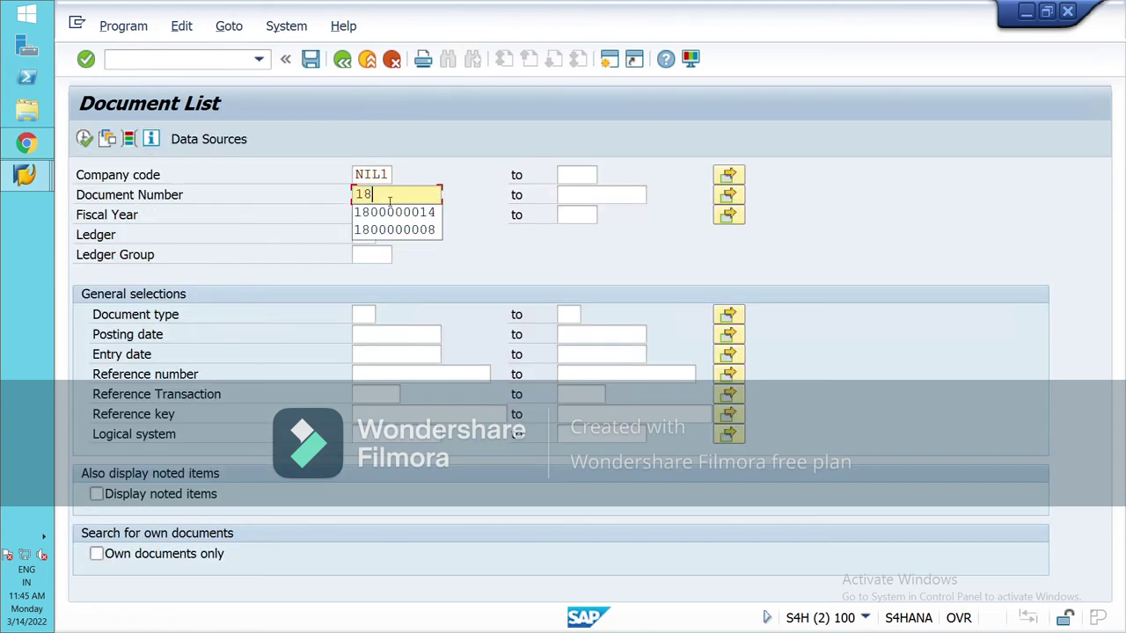
key("Down")
key("Return")
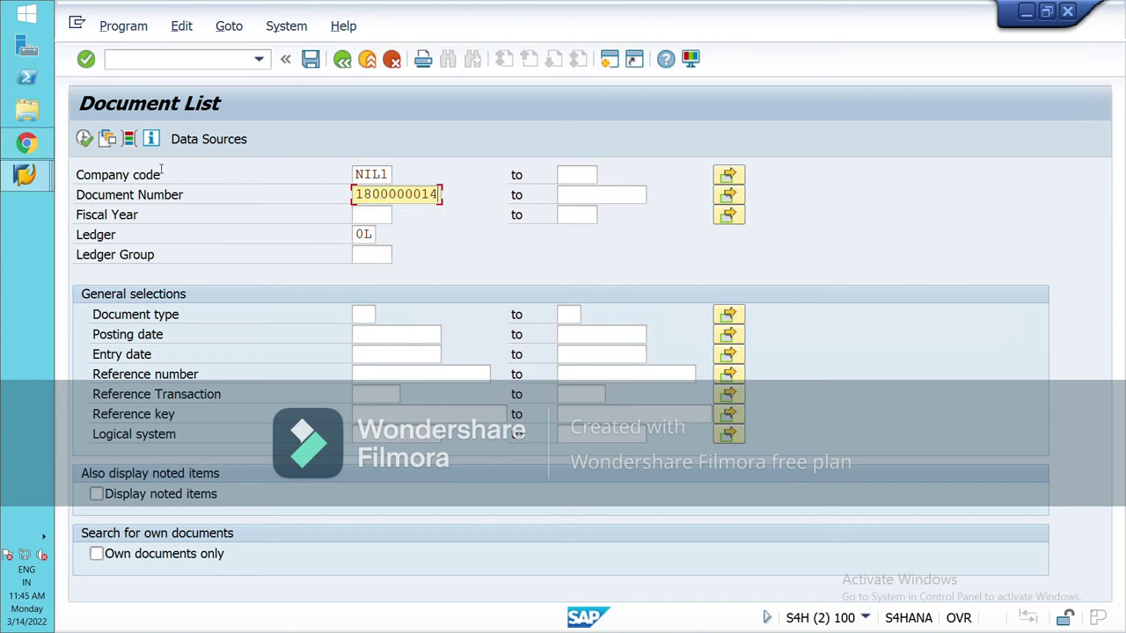
left_click(88, 140)
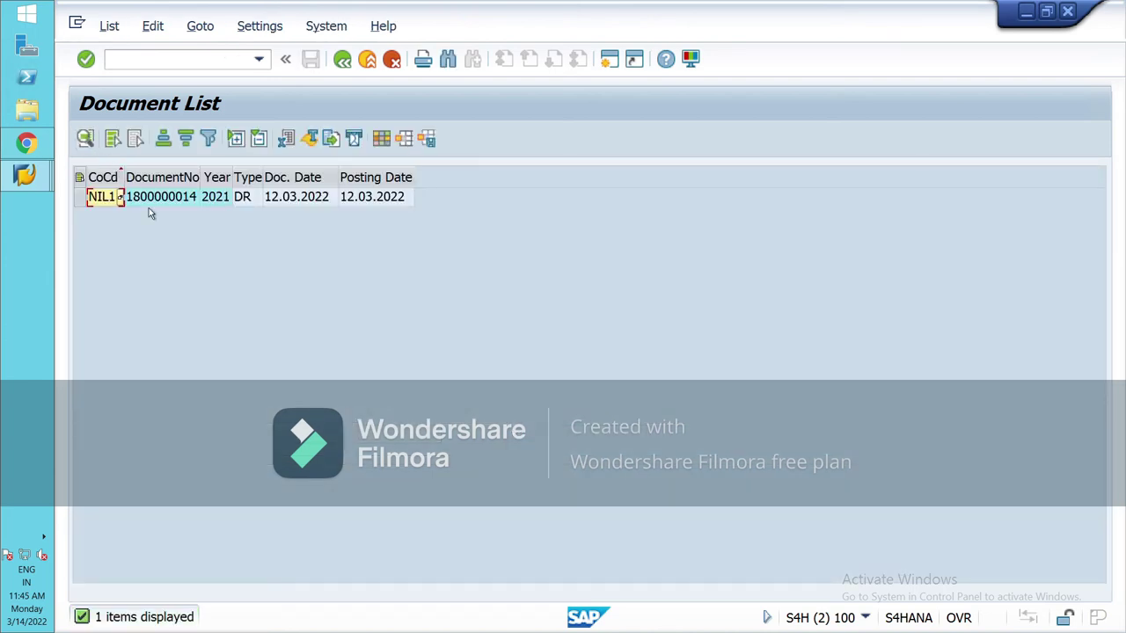
left_click(156, 201)
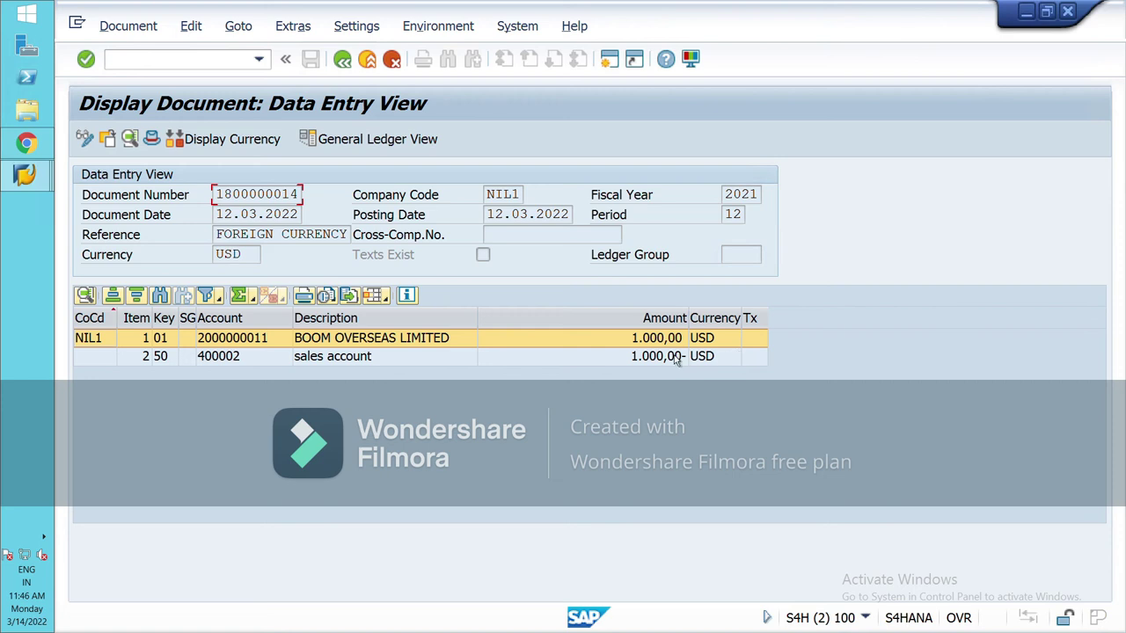
- Switch the document's display currency between USD and INR to compare the amounts, and return to SAP Easy Access
left_click(216, 143)
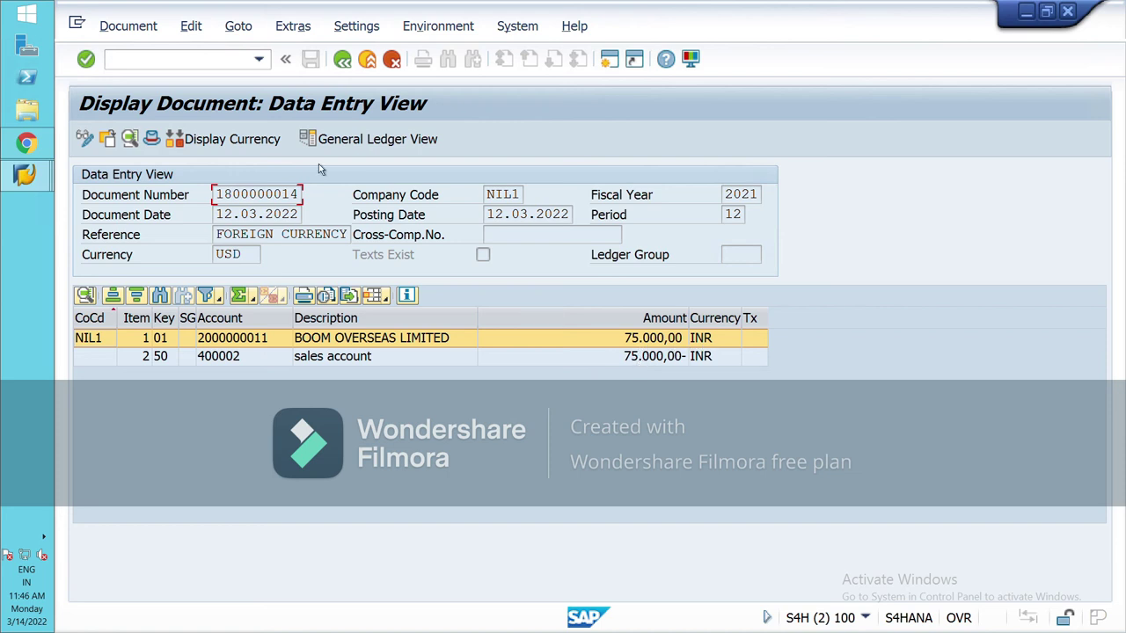
left_click(259, 149)
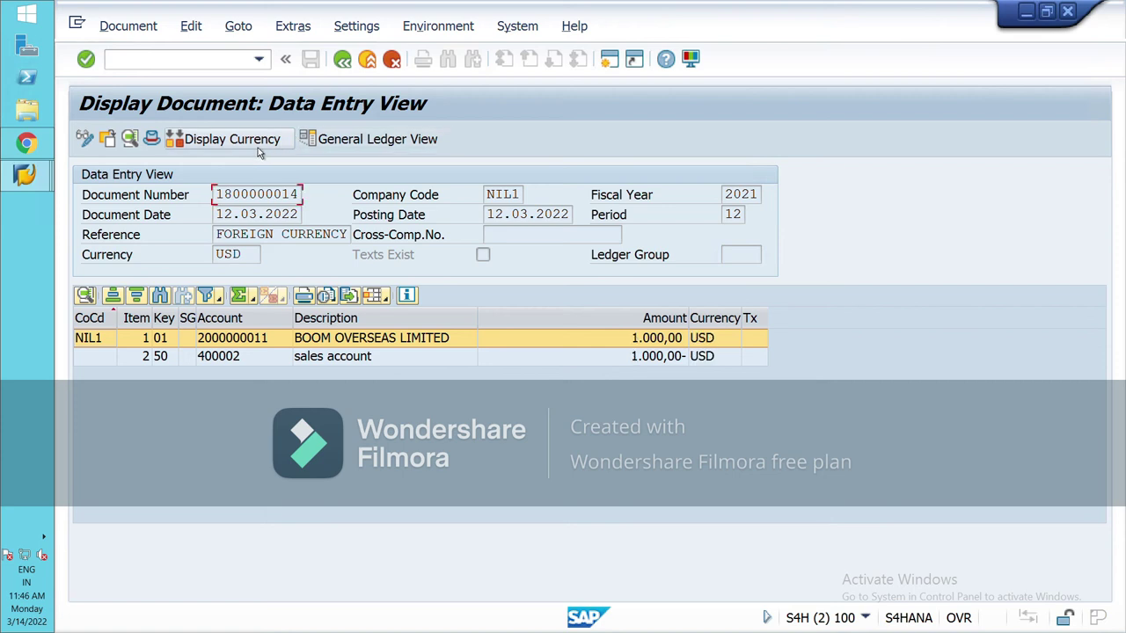
left_click(258, 149)
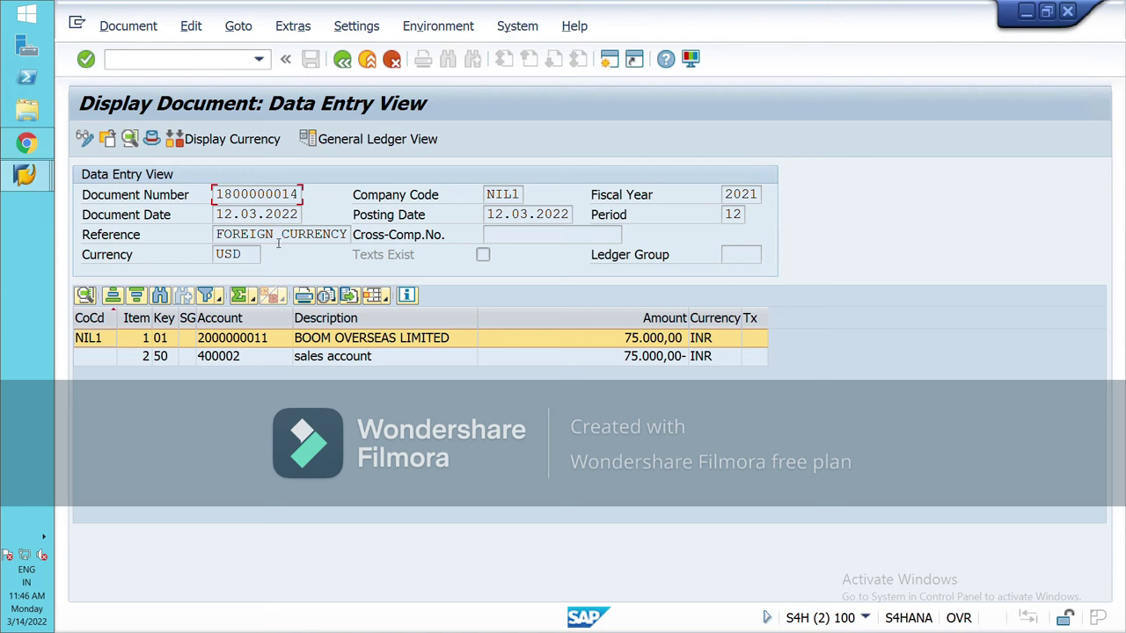
left_click(367, 59)
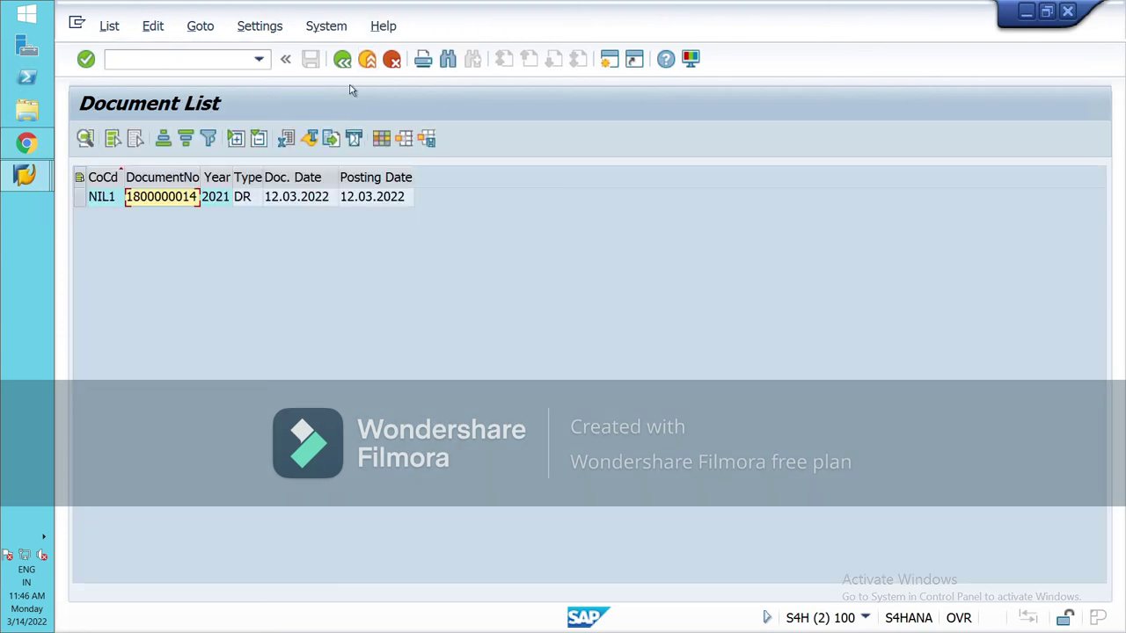
left_click(372, 69)
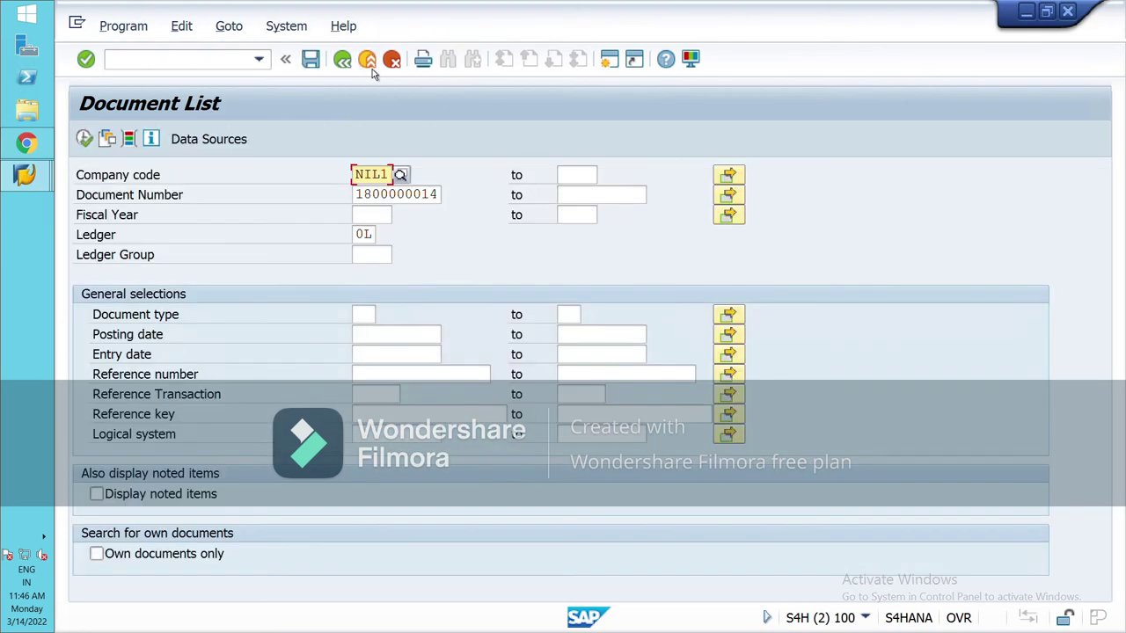
left_click(372, 69)
left_click(371, 68)
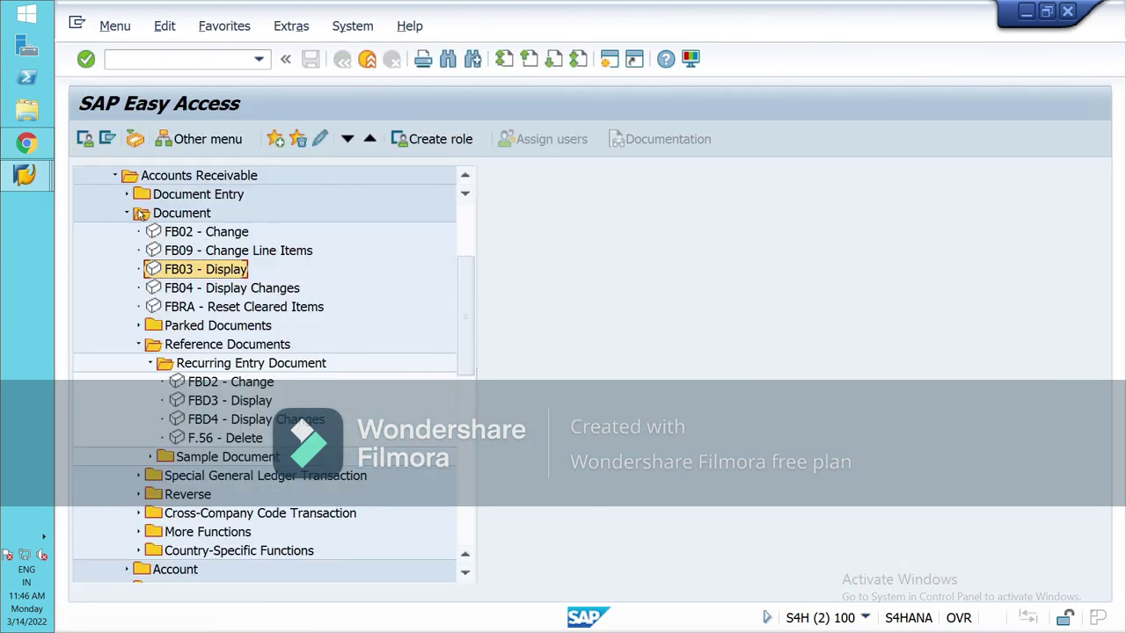
- Open the FB70 customer invoice entry under Document Entry, check its amount currency field and exit without posting
left_click(127, 195)
double_click(186, 214)
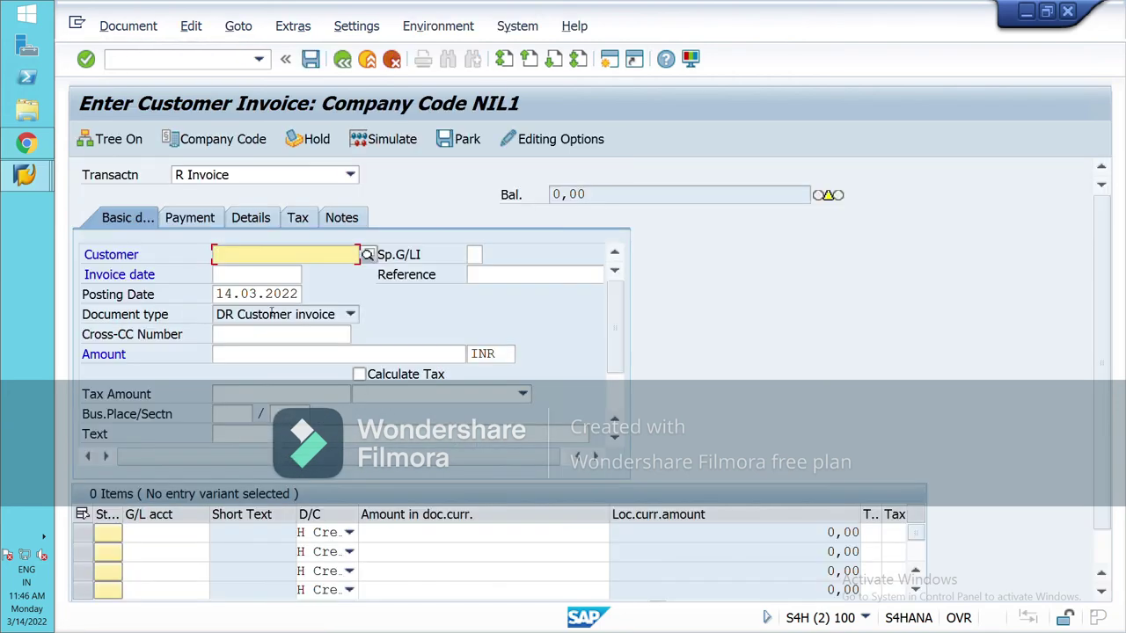
left_click(503, 353)
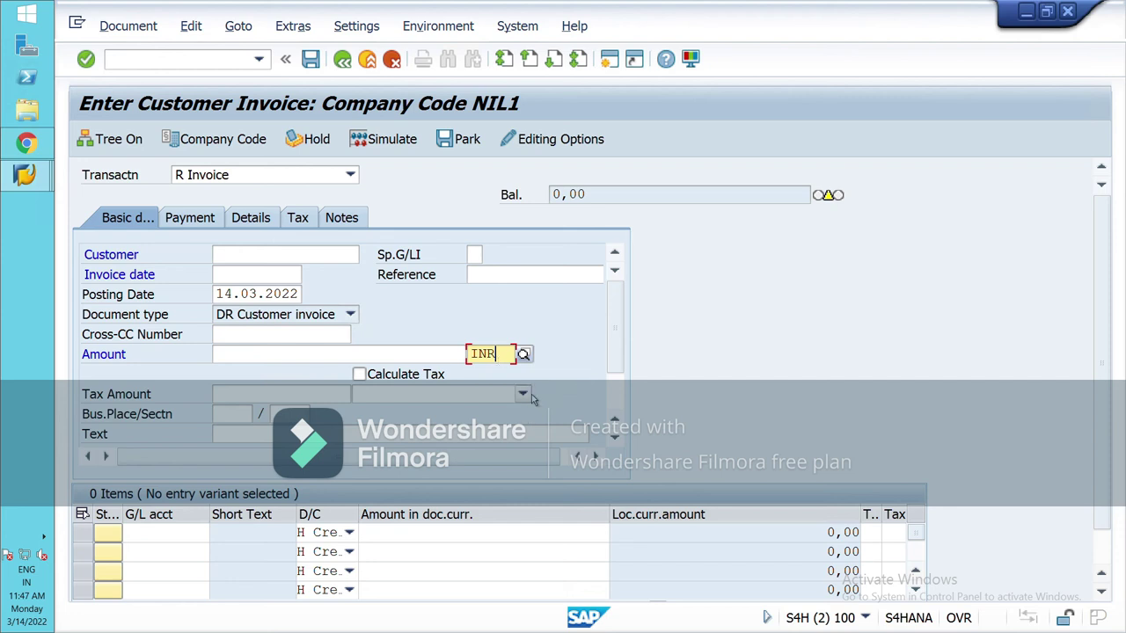
key("Return")
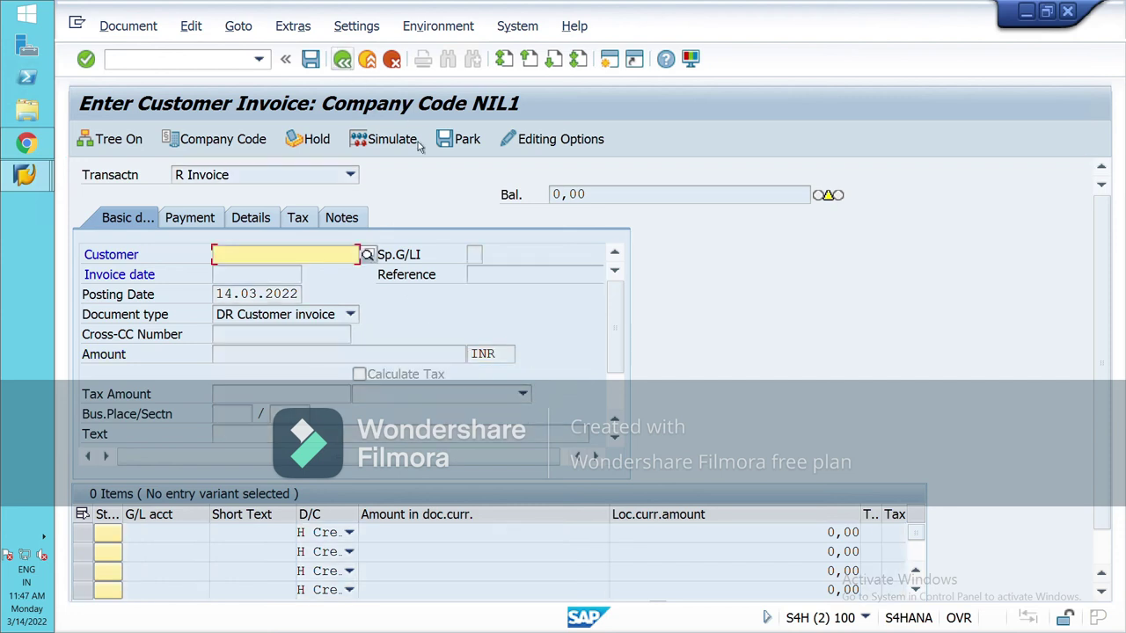
left_click(392, 58)
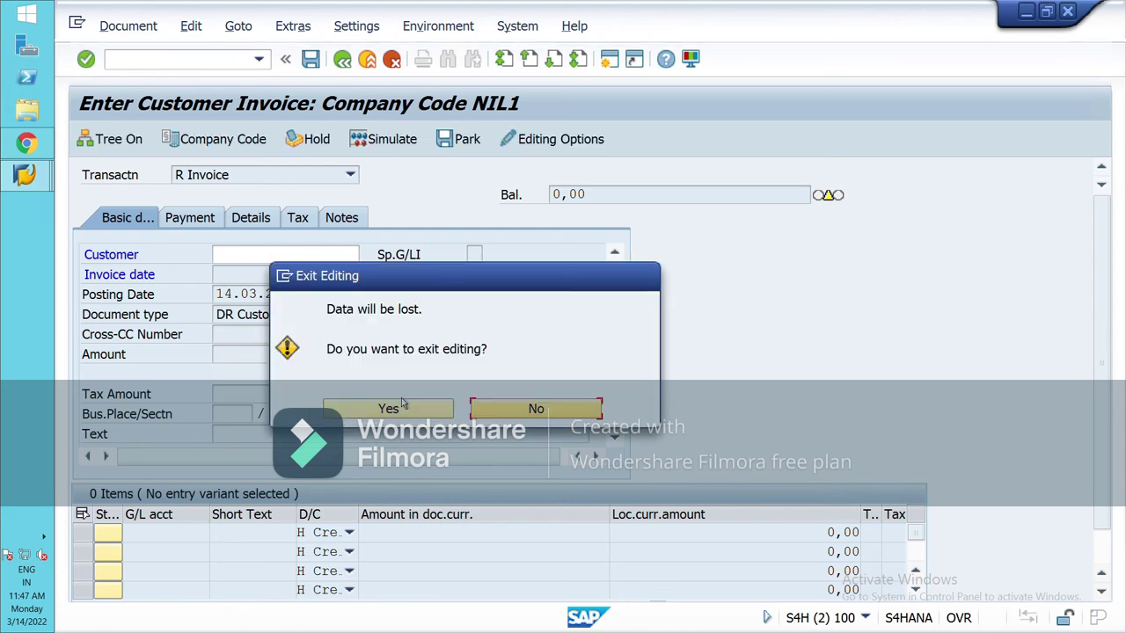
left_click(388, 409)
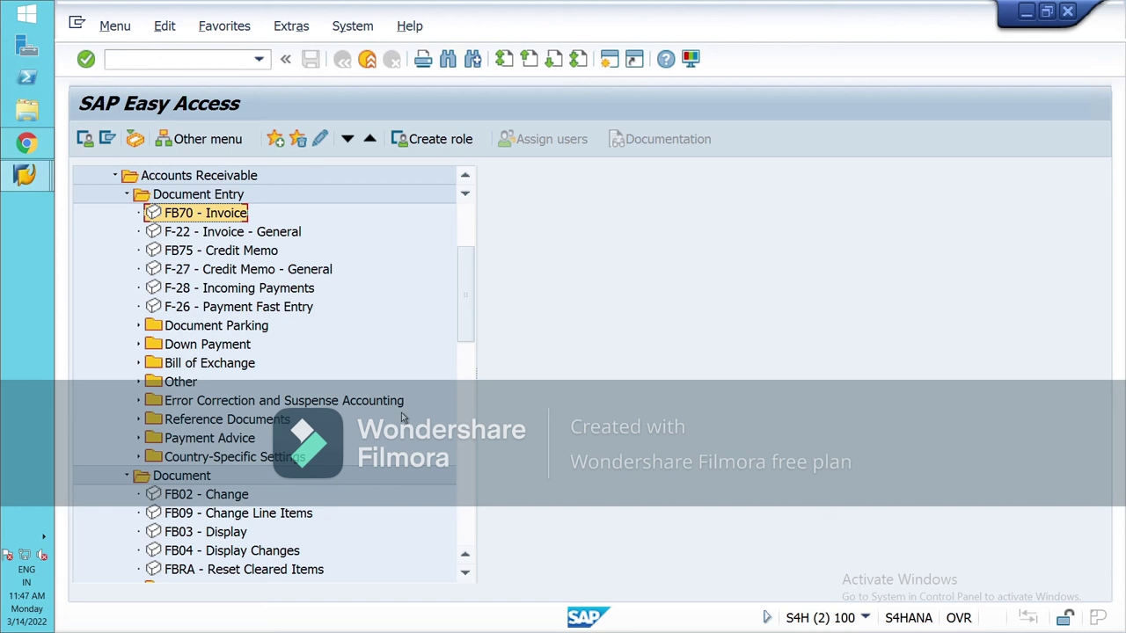
- Collapse the Accounts Receivable and Financial Accounting folders in the SAP Easy Access tree
double_click(127, 177)
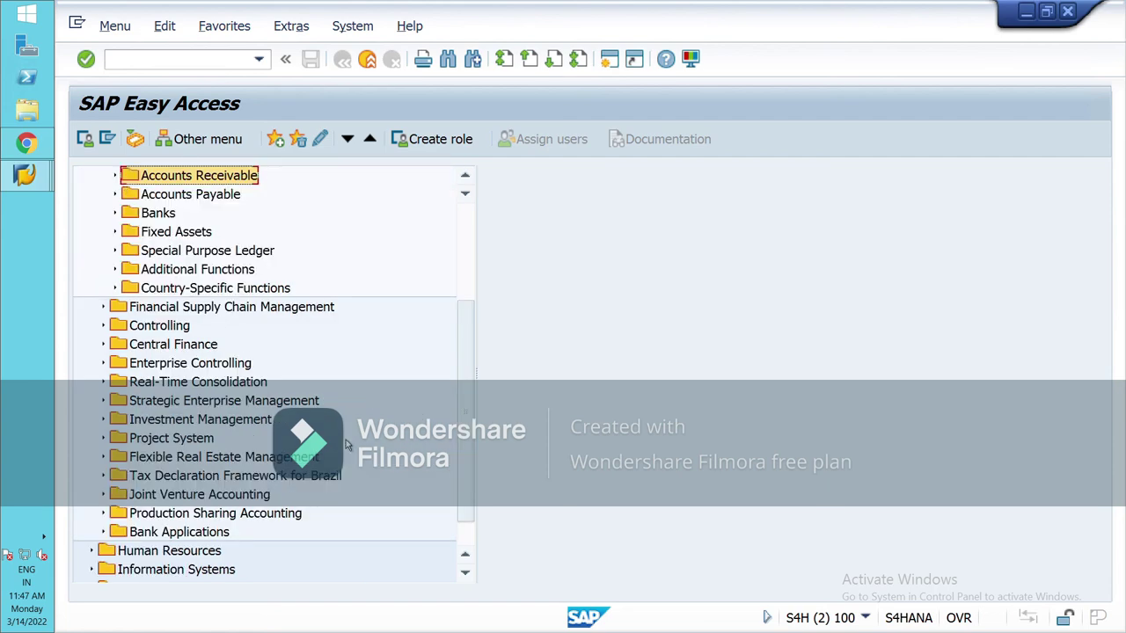
scroll(112, 218, "up", 1)
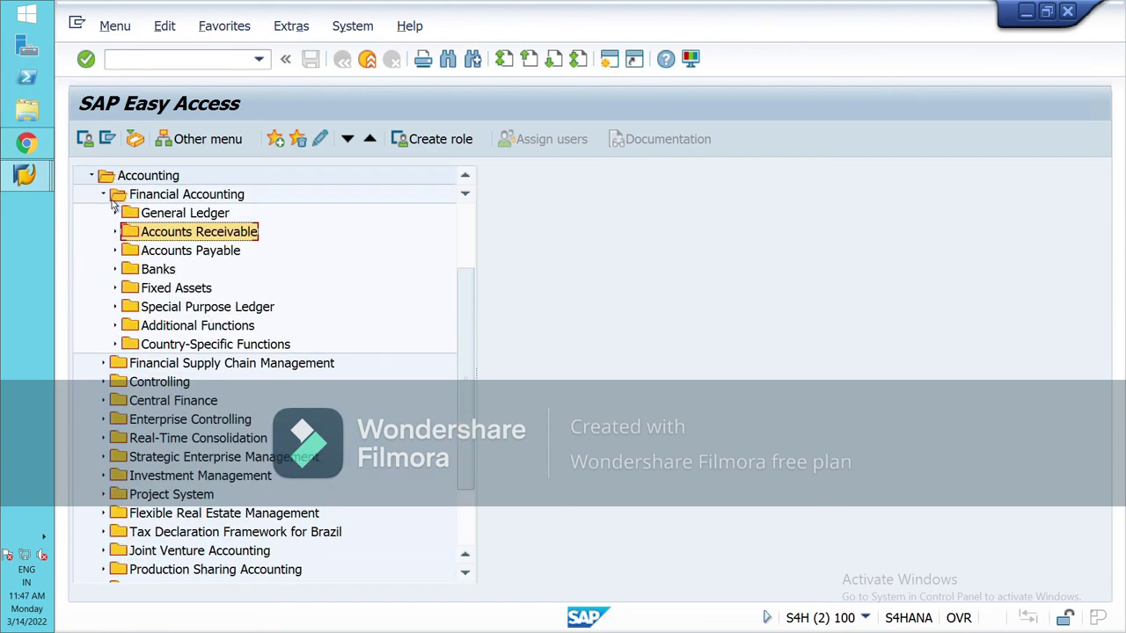
double_click(110, 199)
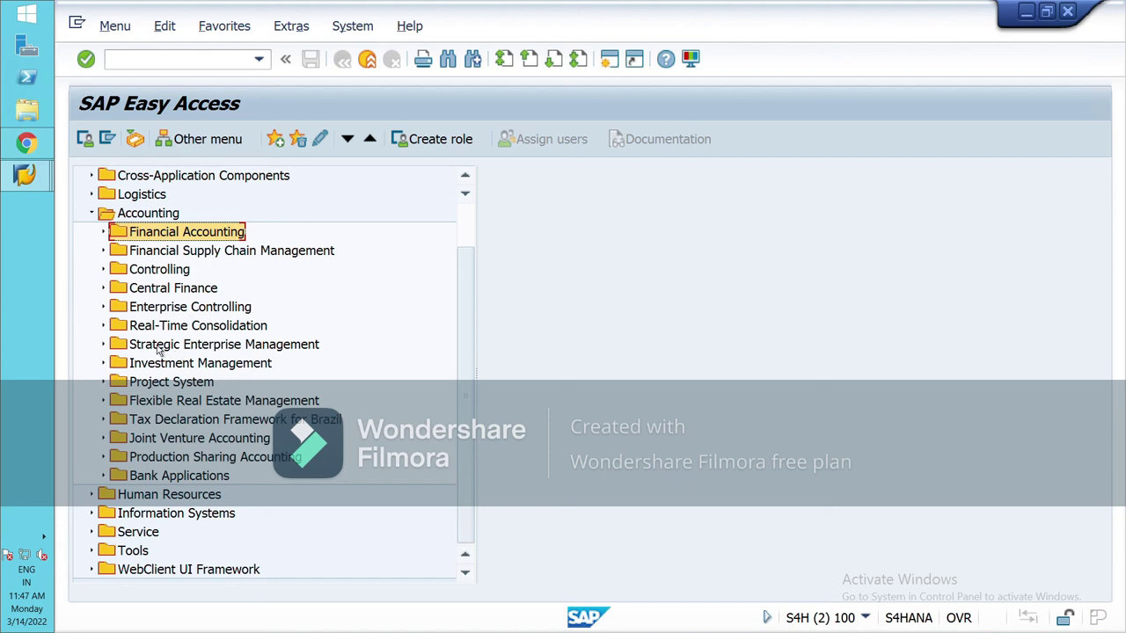
- Expand Financial Accounting and its Accounts Receivable folder, and collapse the Document Entry and Document subfolders
left_click(104, 232)
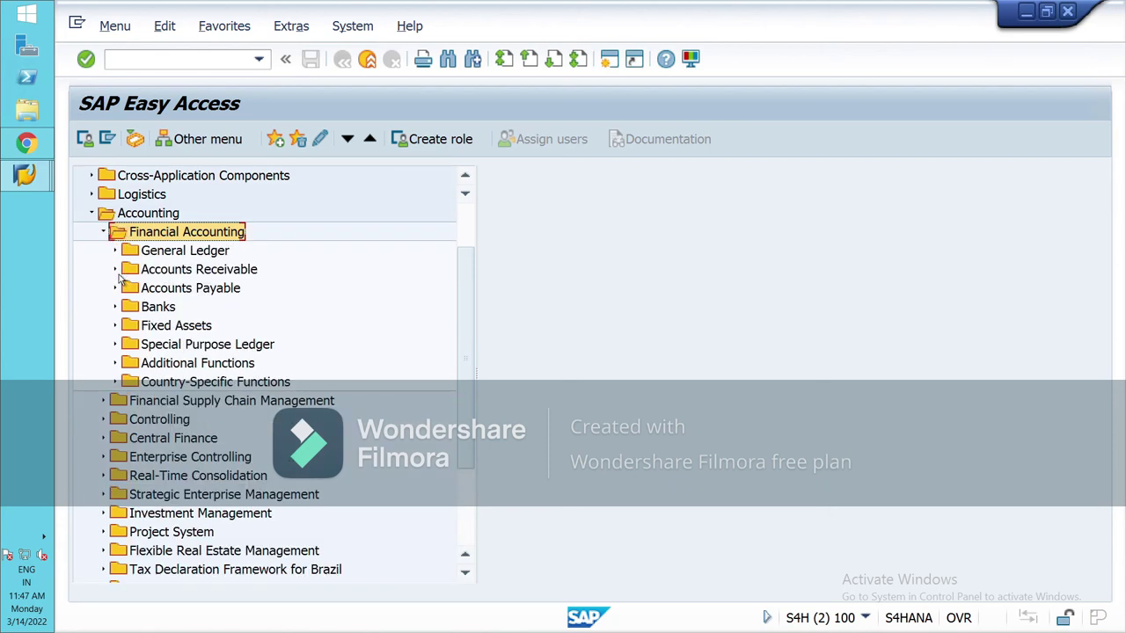
left_click(116, 271)
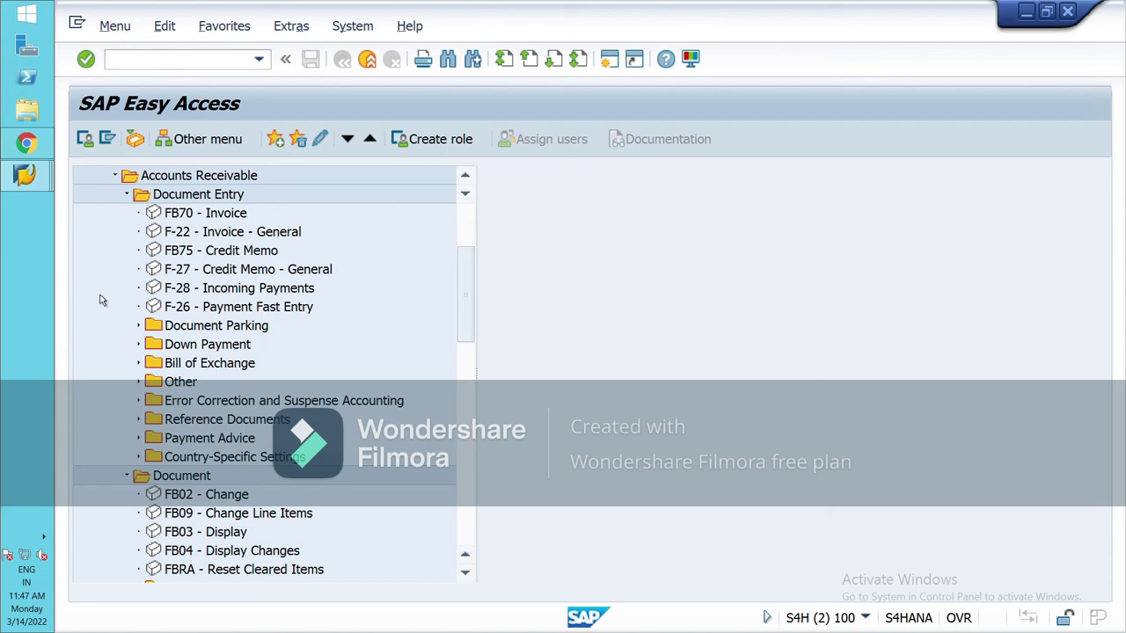
left_click(129, 195)
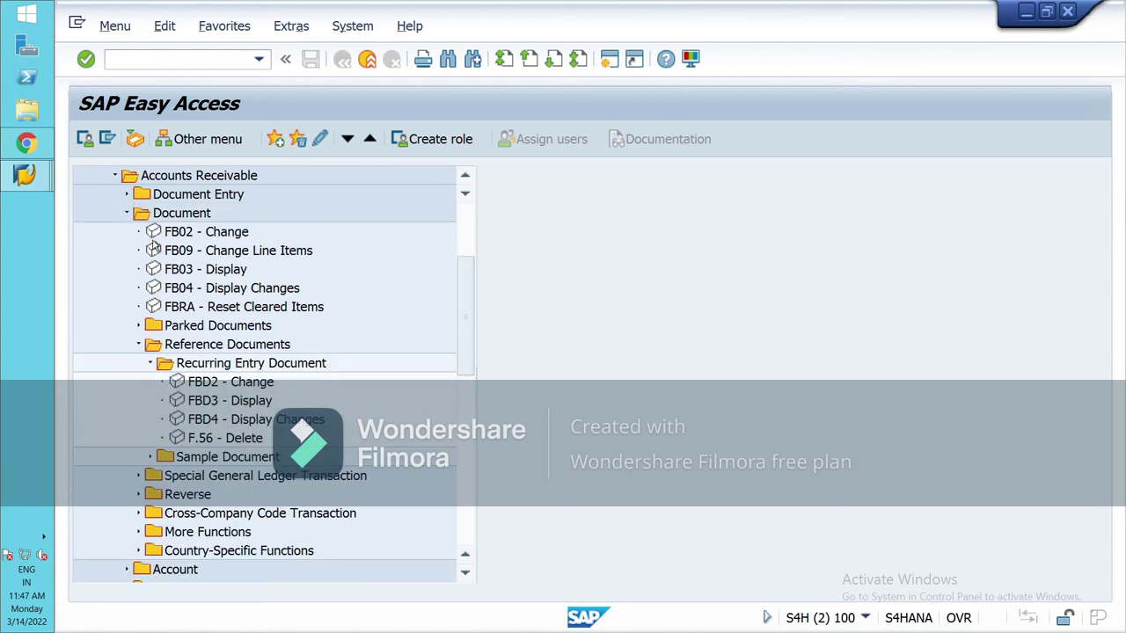
left_click(135, 217)
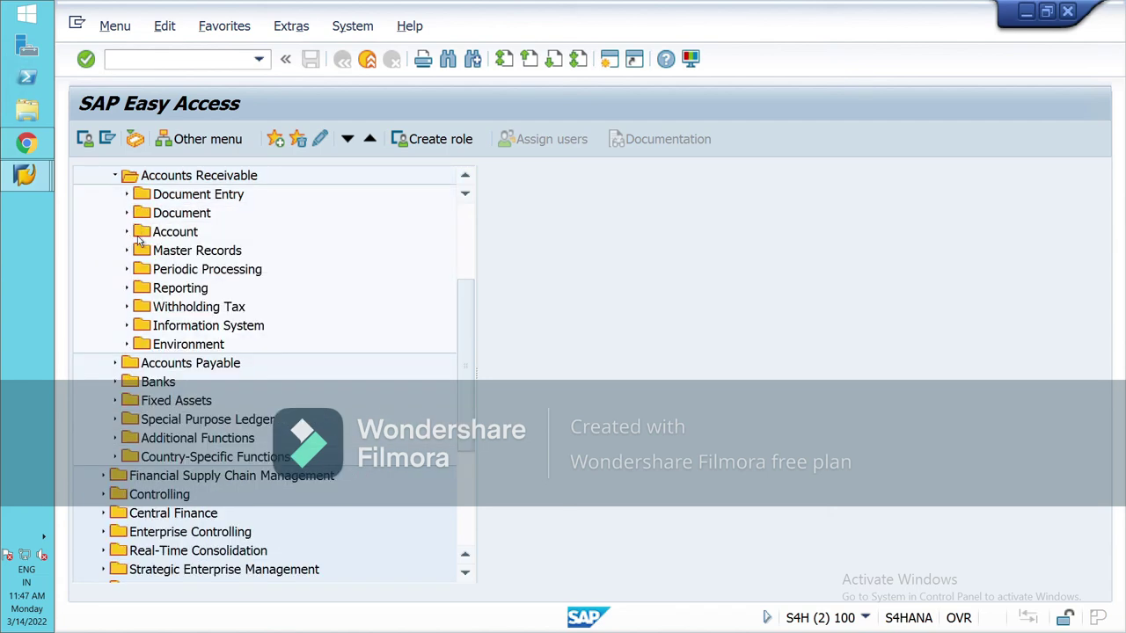
- Open FAGL_FCV, Valuation of Open Items in Foreign Currency, from Closing > Valuate under Accounts Receivable's Periodic Processing
left_click(130, 271)
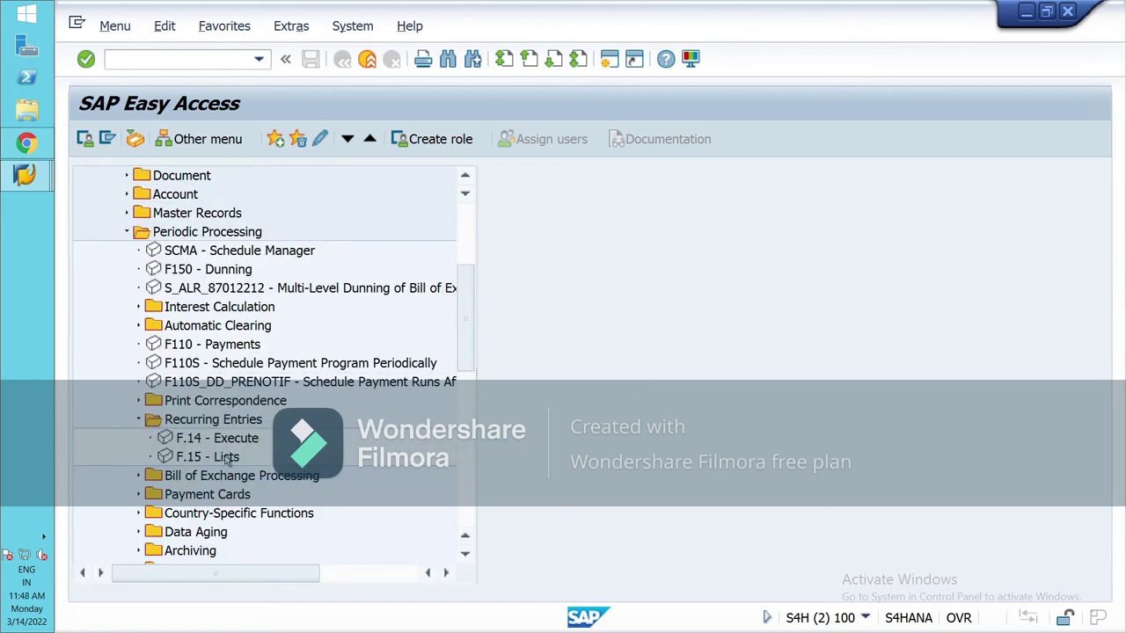
scroll(264, 475, "down", 2)
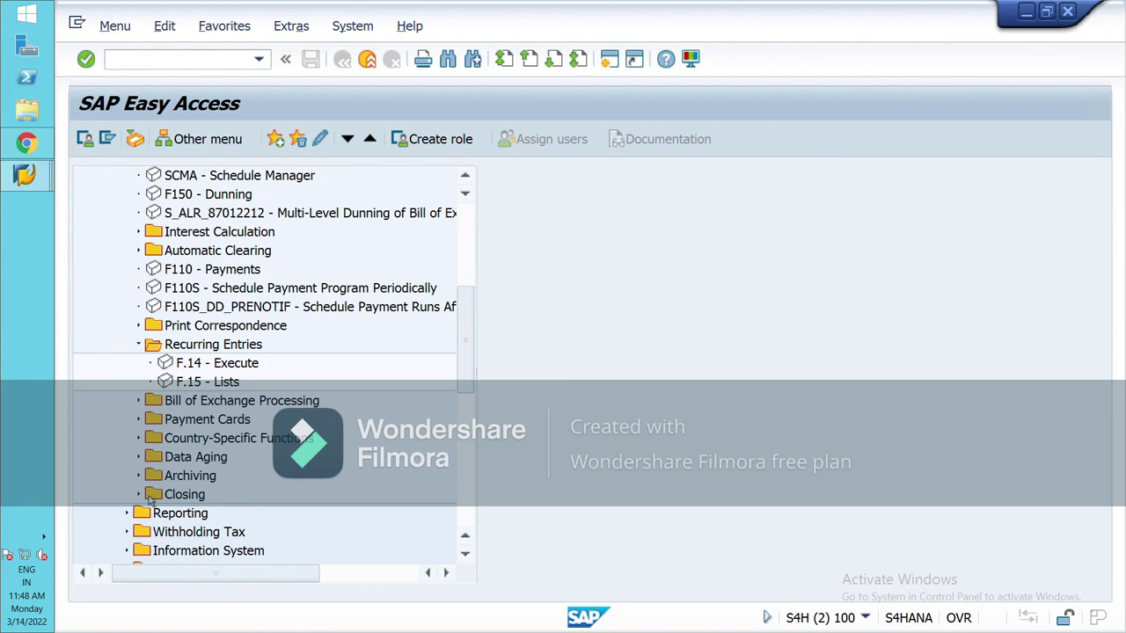
left_click(149, 497)
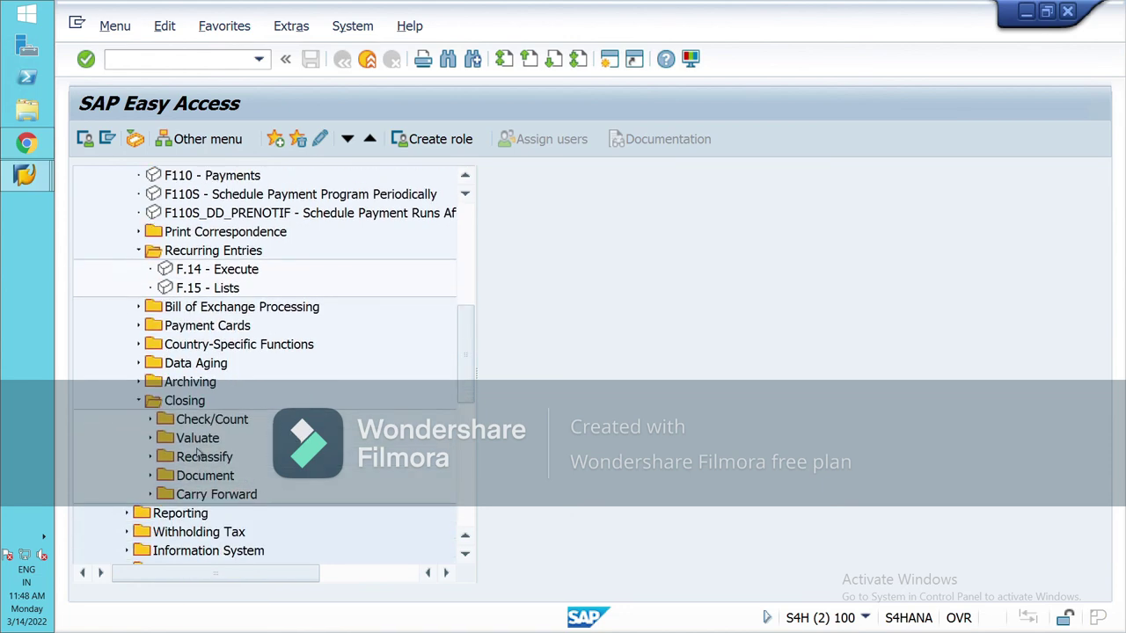
left_click(158, 441)
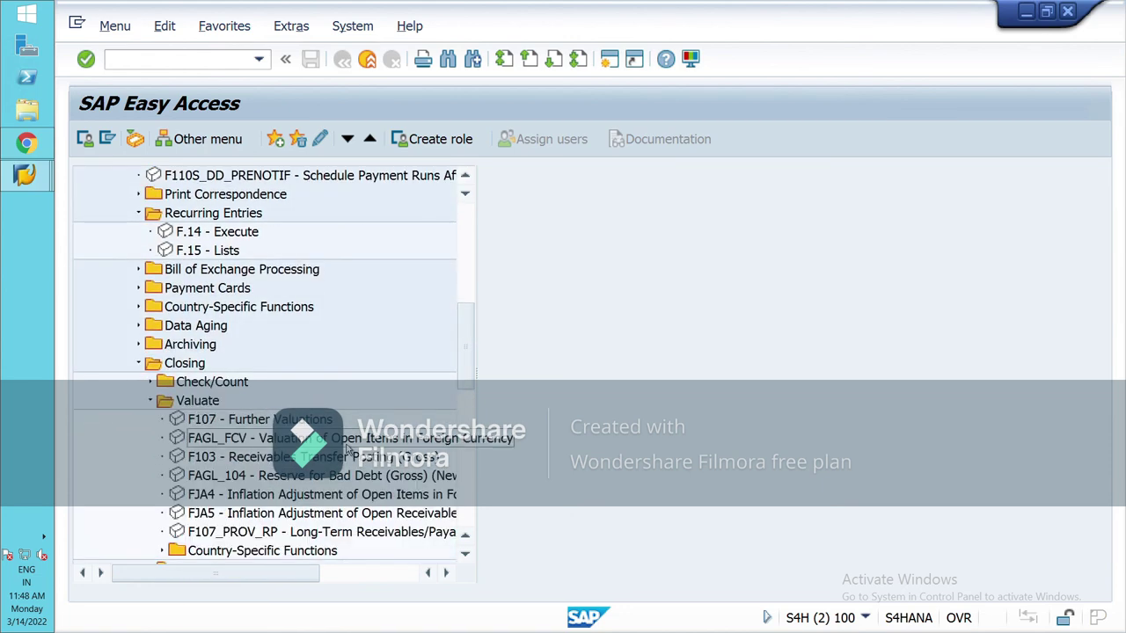
scroll(347, 449, "down", 1)
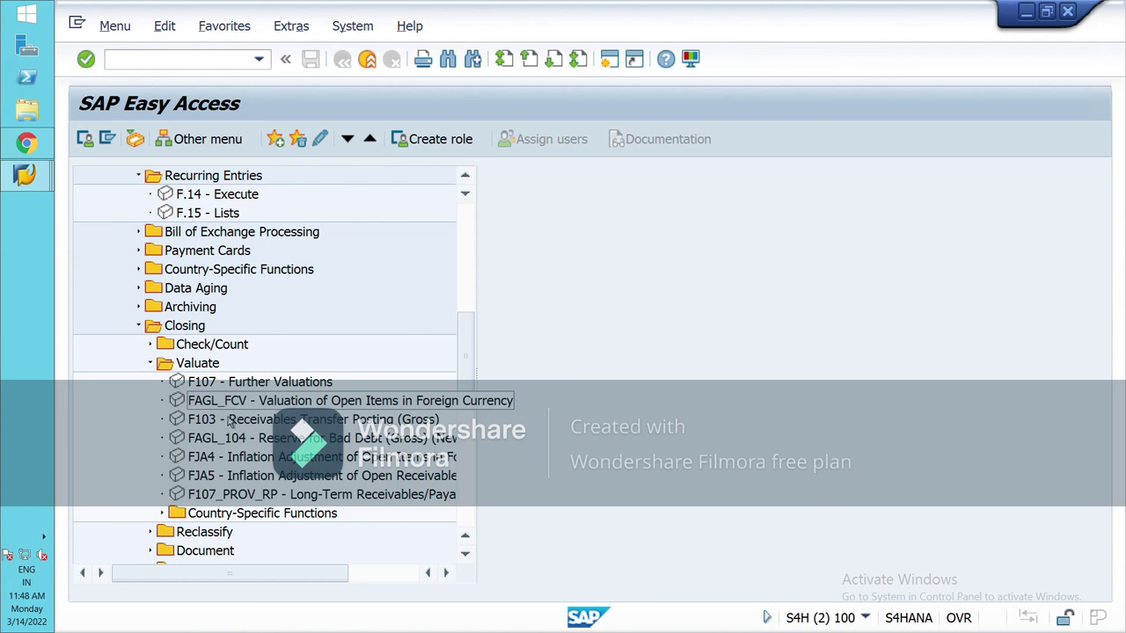
double_click(259, 407)
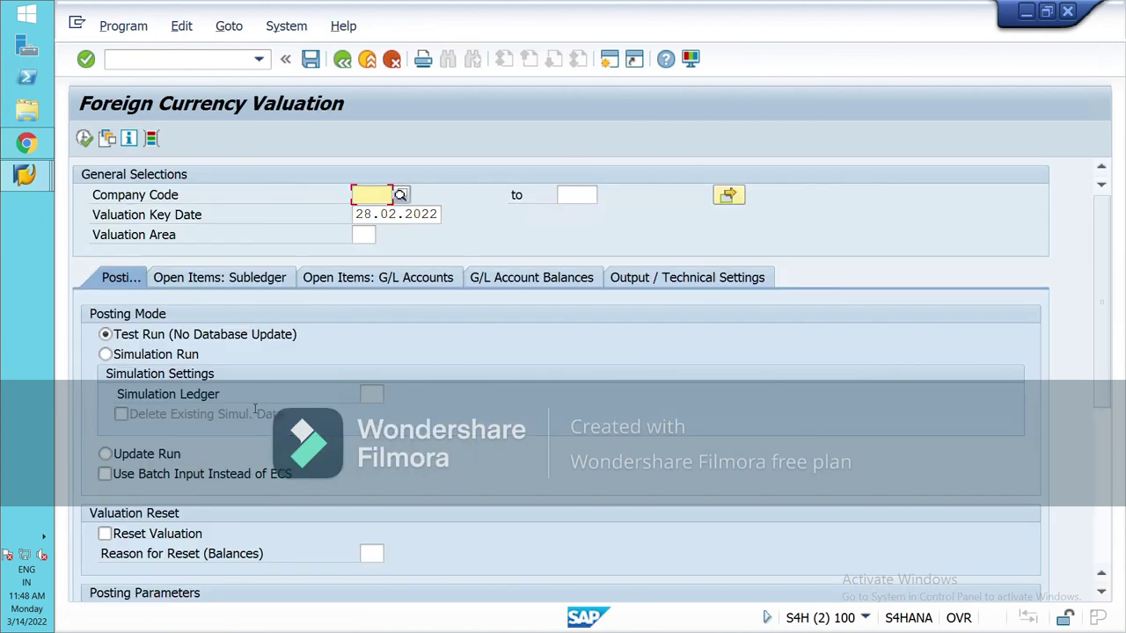
- Enter company code NIL1 and set the valuation key date to 31.03.2022
type("NI")
left_click(369, 213)
left_click(430, 215)
key("BackSpace")
key("BackSpace")
key("BackSpace")
key("BackSpace")
key("BackSpace")
key("BackSpace")
key("BackSpace")
key("BackSpace")
key("BackSpace")
key("BackSpace")
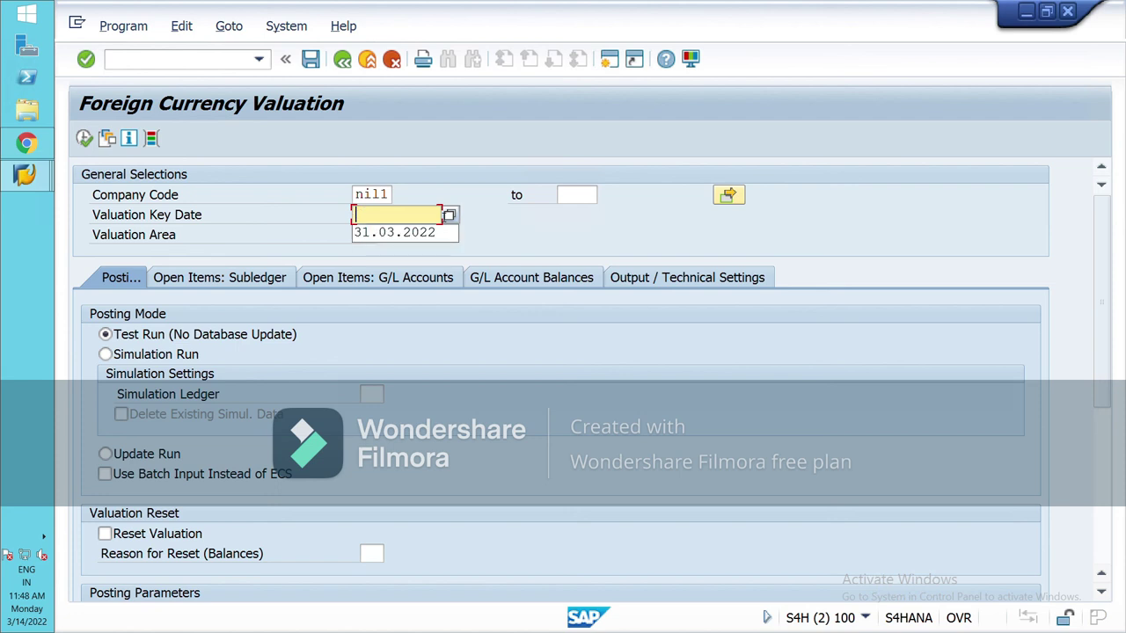
type("31")
key("Down")
key("Return")
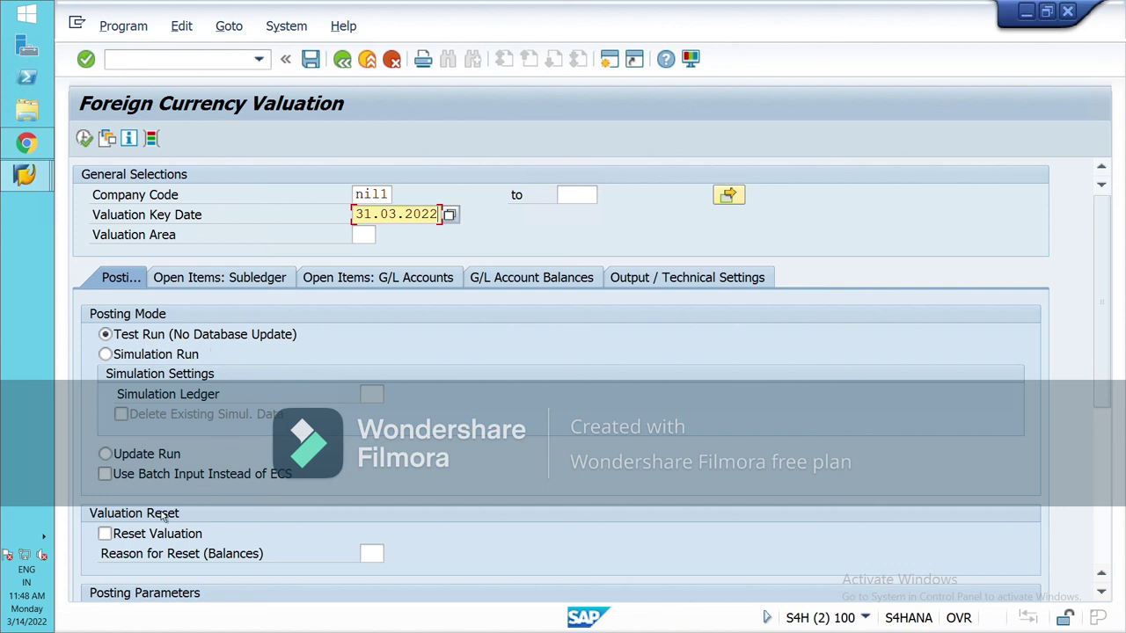
- Enable customer valuation for the subledger open items and set the customer range from 1 to ZZZZZZZZZZ
left_click(242, 285)
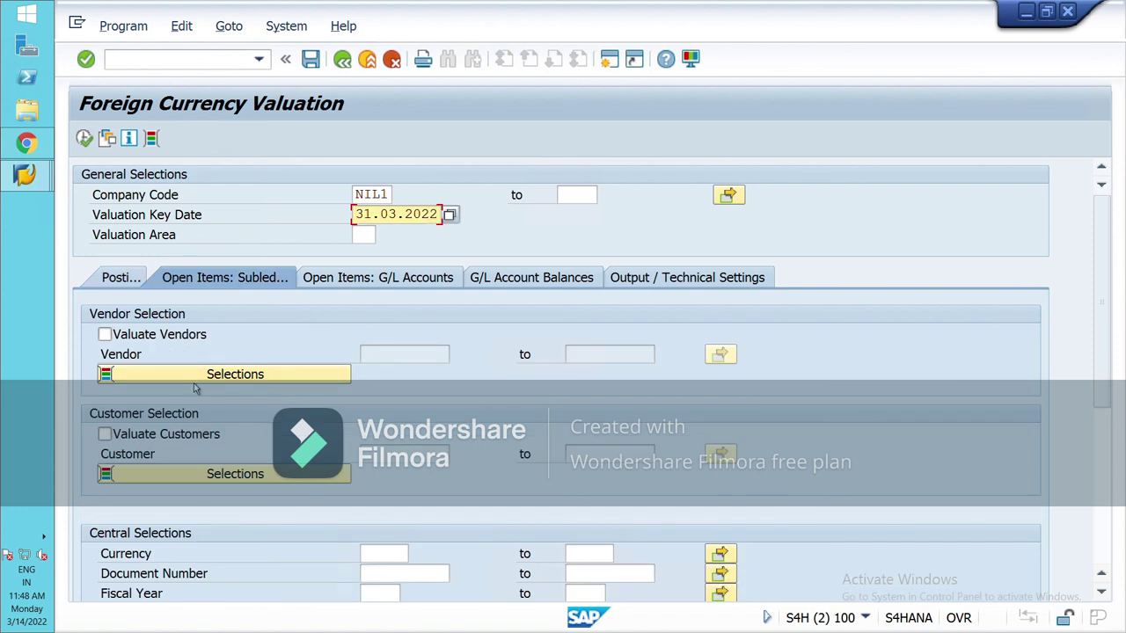
left_click(125, 436)
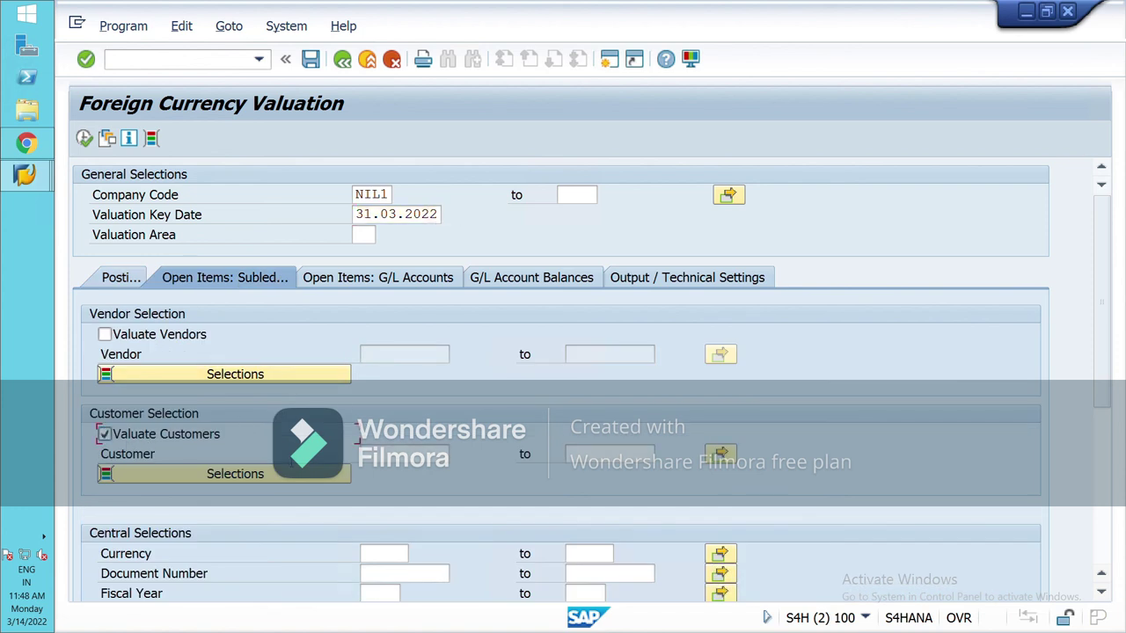
left_click(387, 454)
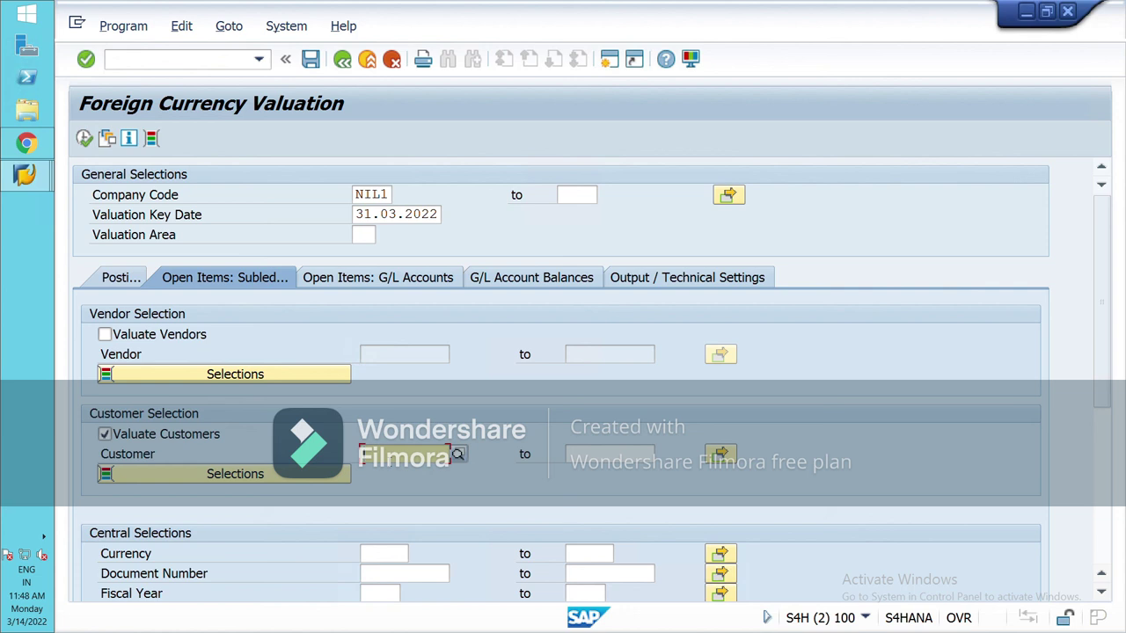
left_click(647, 455)
type("ZZZZZZZZZZ")
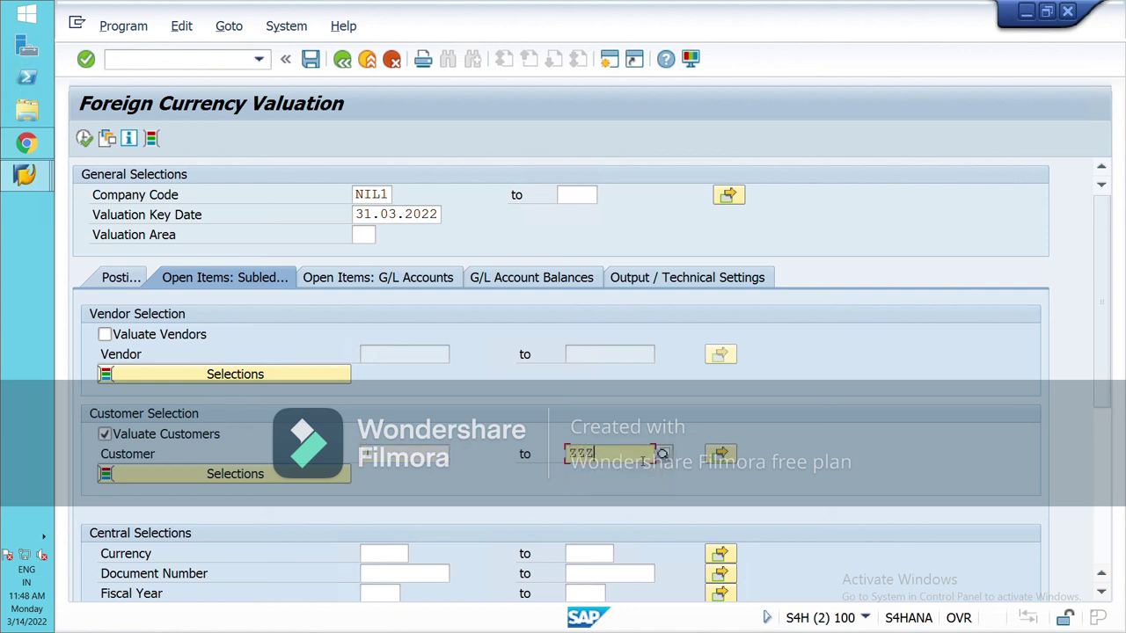
key("BackSpace")
key("BackSpace")
key("BackSpace")
key("BackSpace")
key("BackSpace")
key("BackSpace")
key("BackSpace")
key("BackSpace")
key("BackSpace")
key("BackSpace")
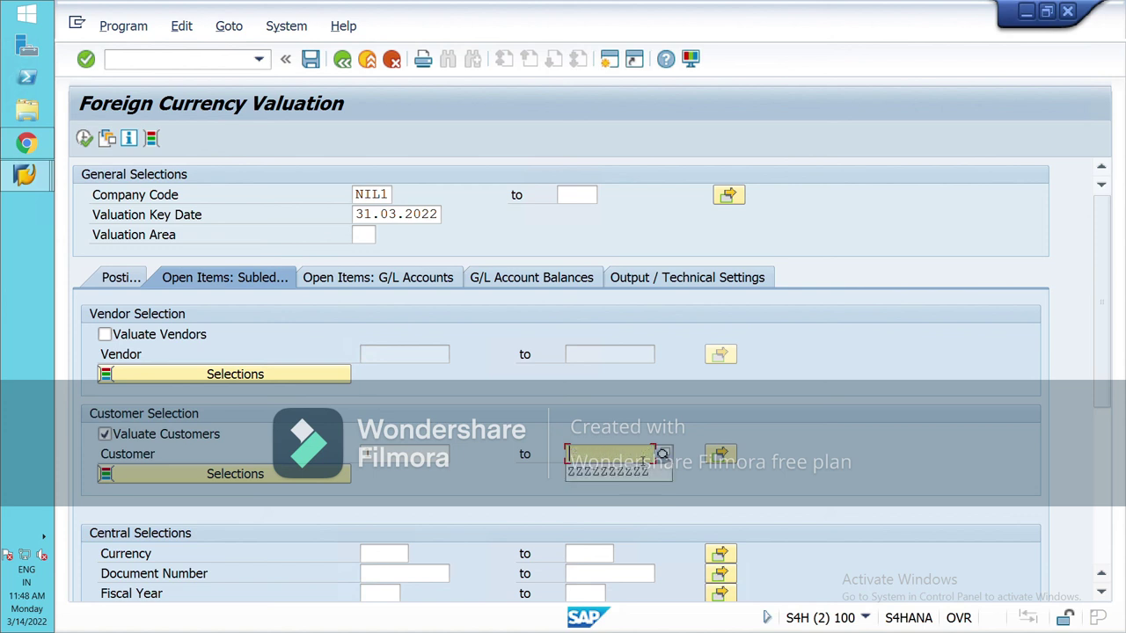
left_click(404, 453)
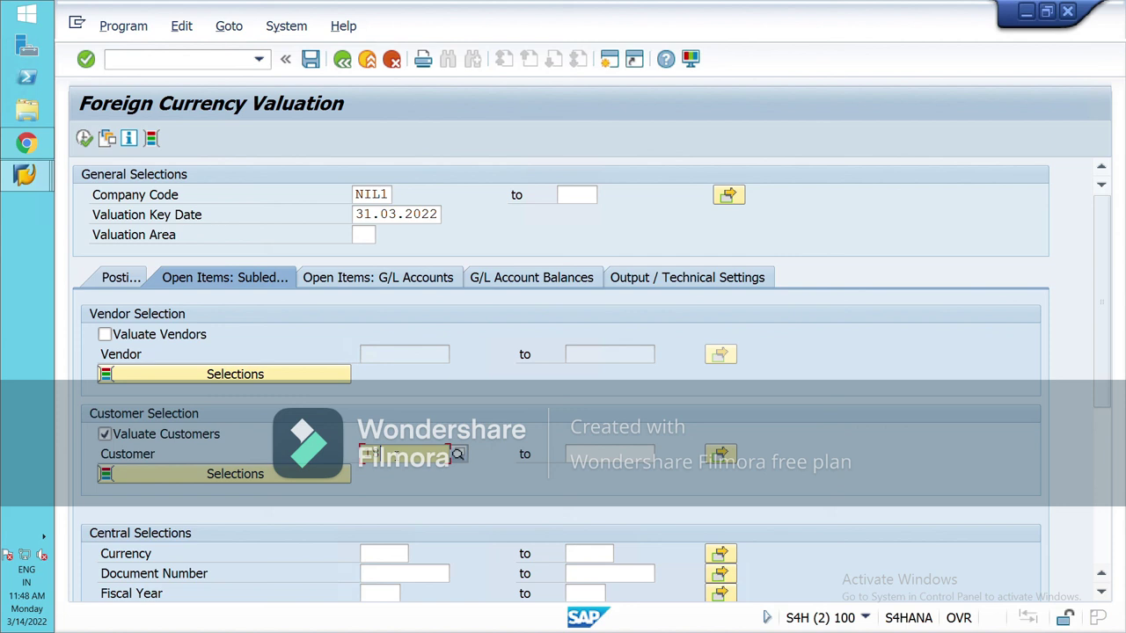
key("BackSpace")
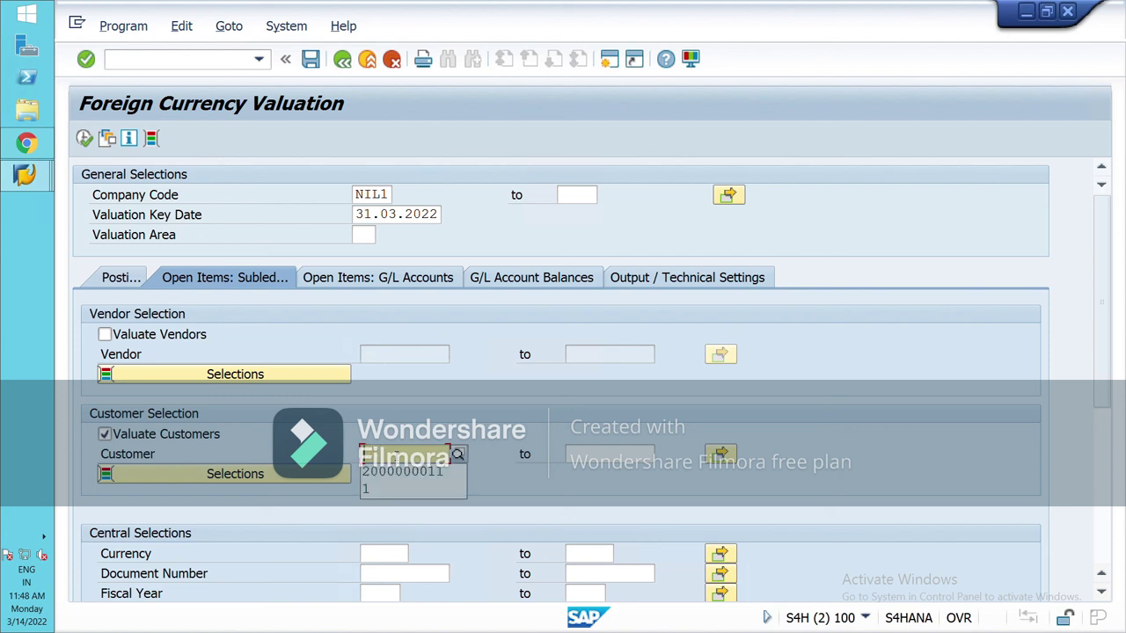
key("Escape")
left_click(609, 454)
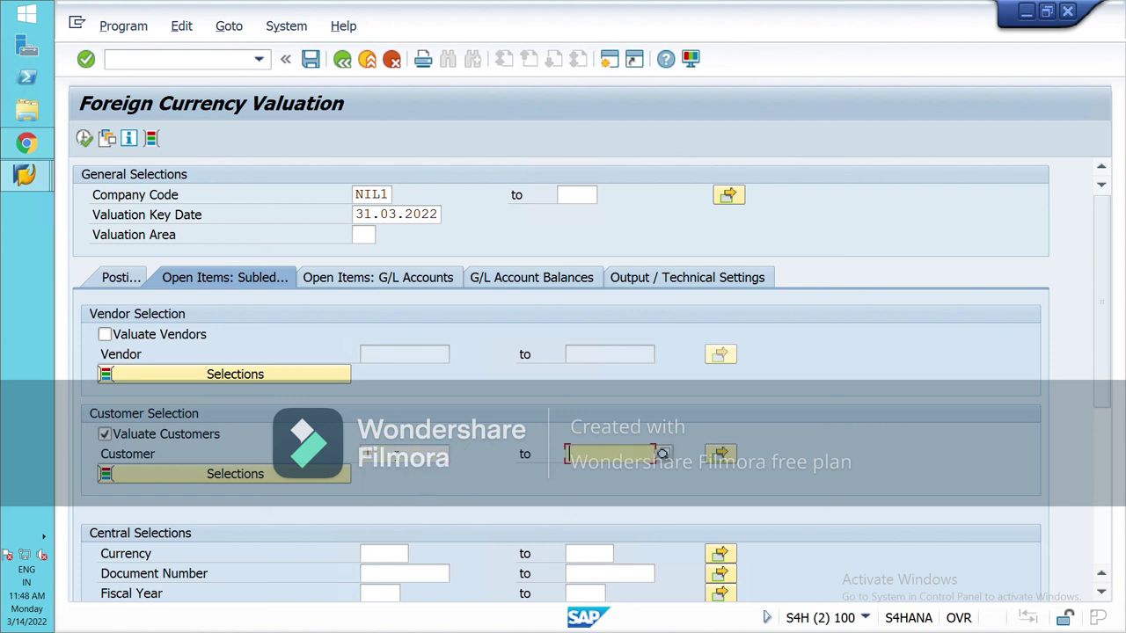
type("ZZZZZZZZZZ")
- Review the output settings, G/L account selections and subledger open items, and examine the posting mode and posting parameters
left_click(708, 288)
left_click(544, 290)
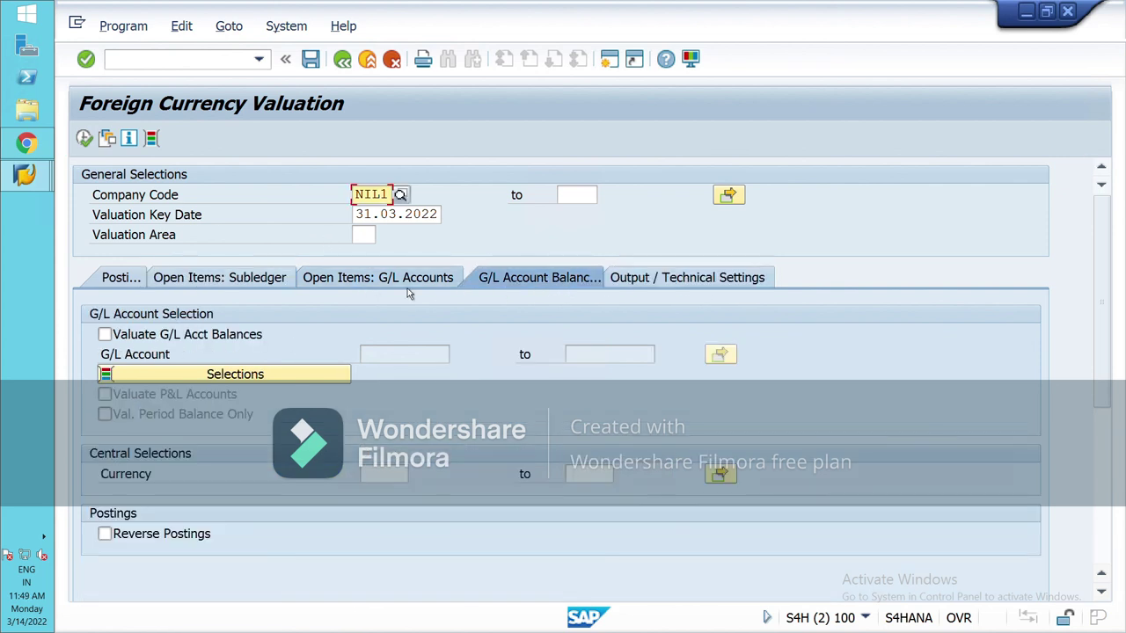
left_click(387, 291)
left_click(222, 293)
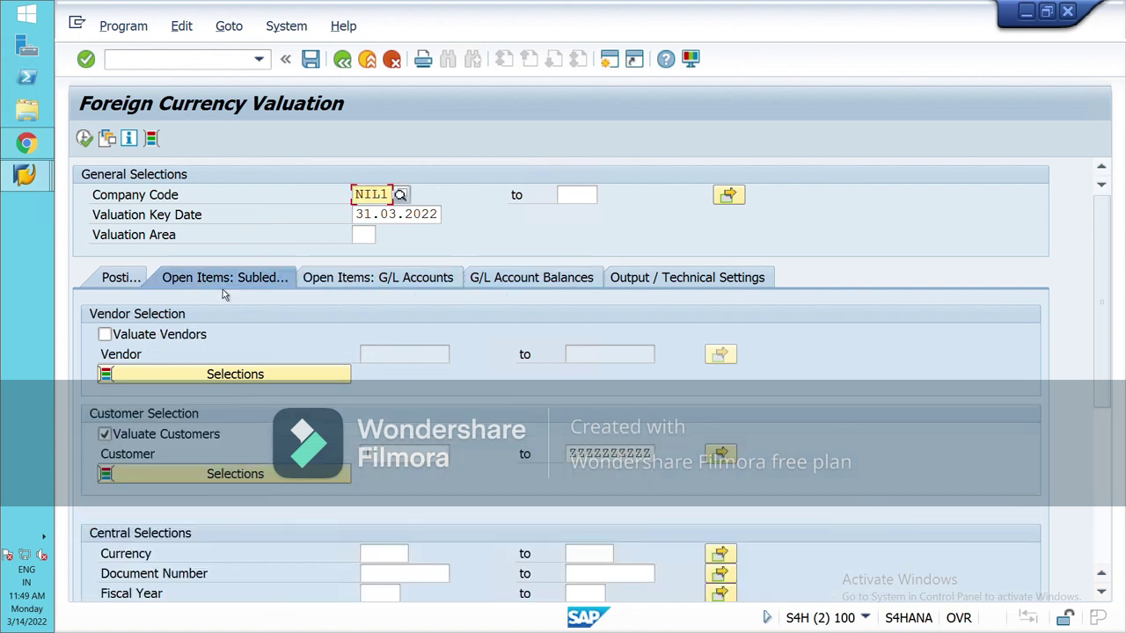
left_click(123, 280)
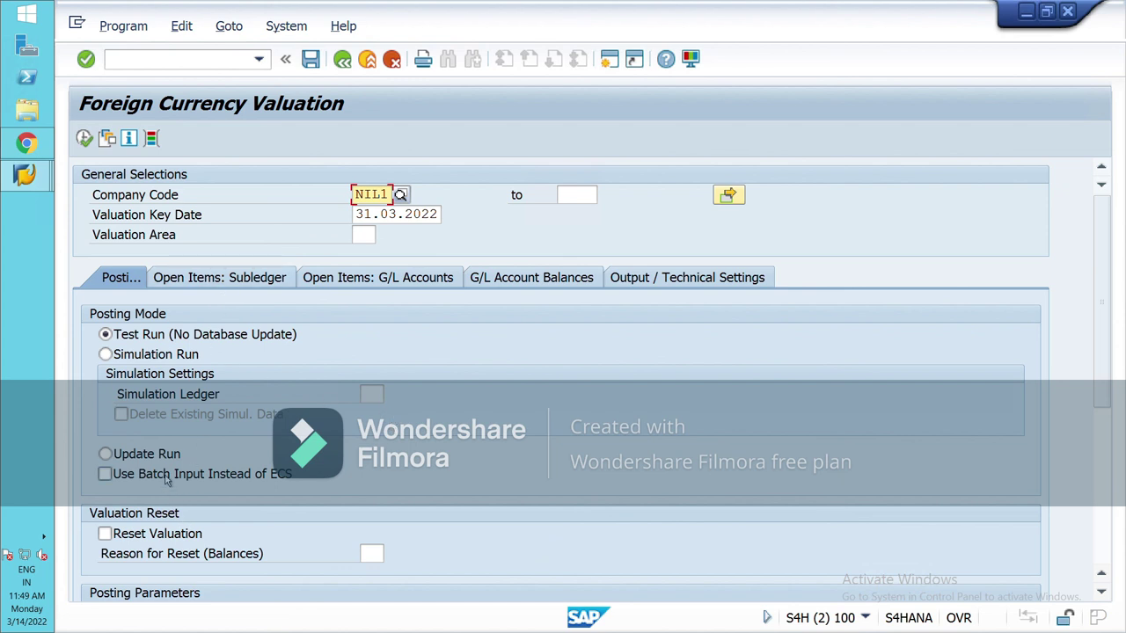
scroll(195, 547, "down", 5)
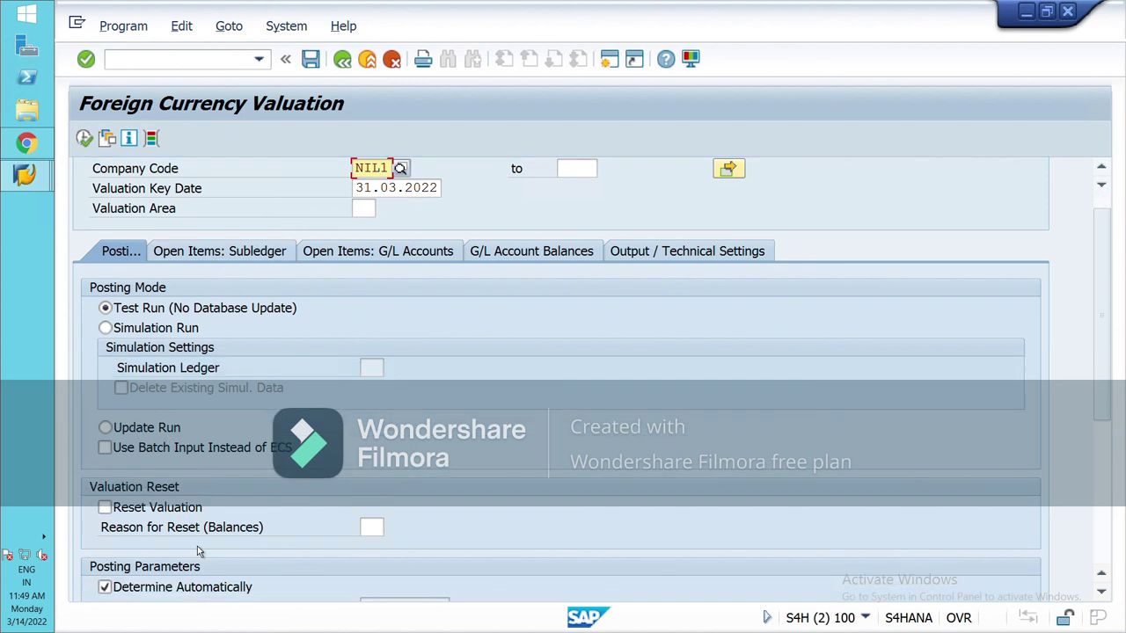
scroll(197, 543, "down", 3)
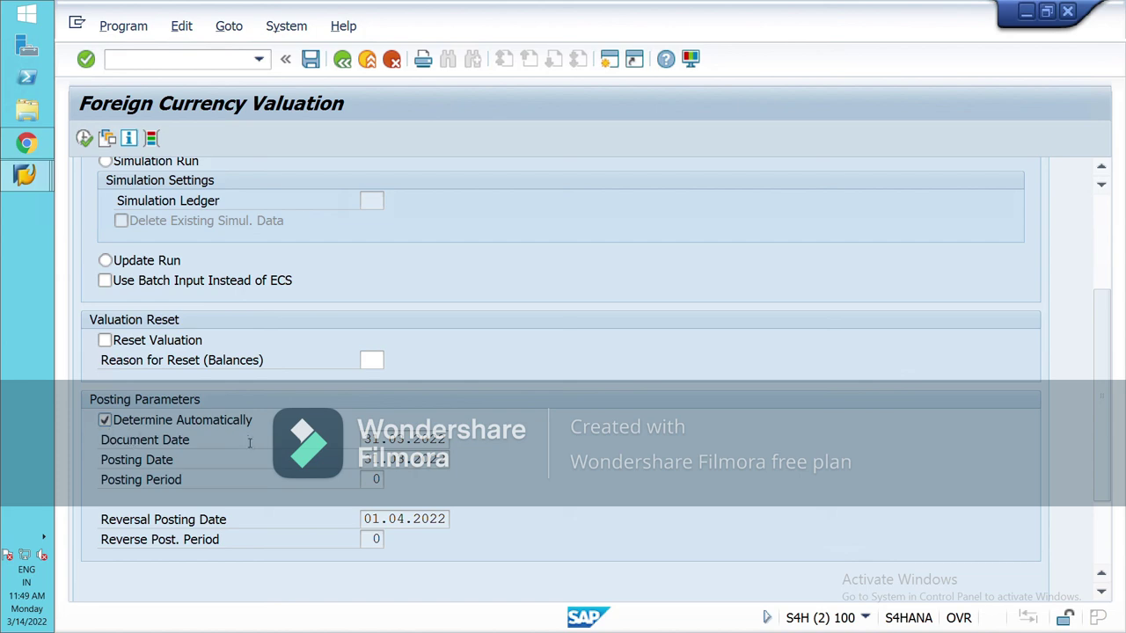
scroll(250, 444, "up", 1)
scroll(250, 444, "up", 5)
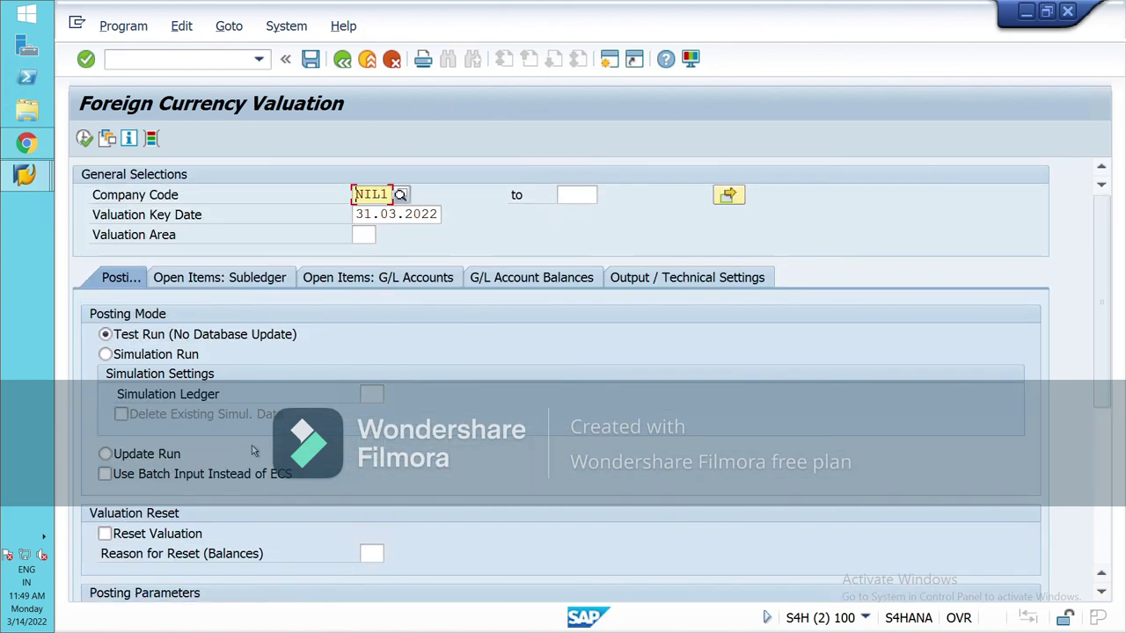
- Enter valuation area NI and execute the foreign currency valuation as a test run
left_click(84, 138)
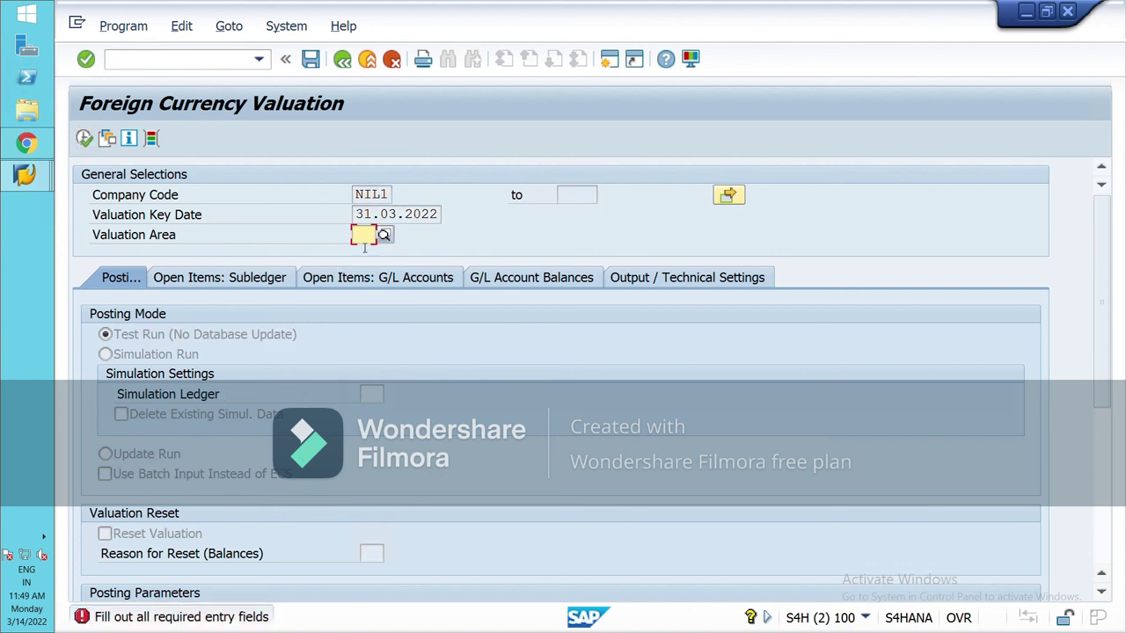
type("NI")
left_click(84, 139)
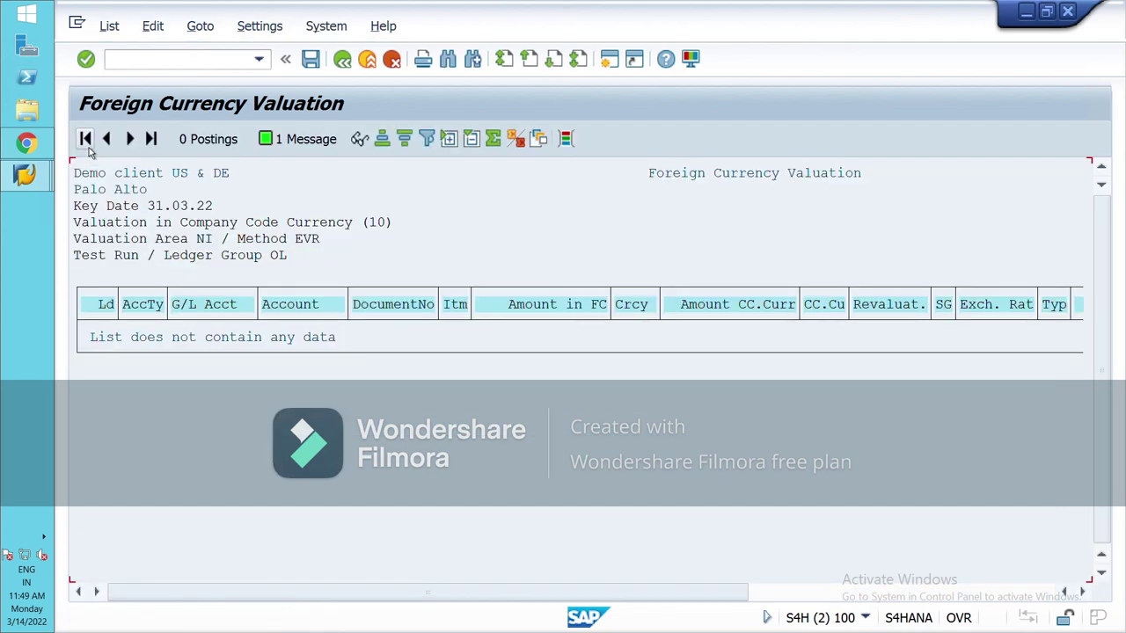
- Display the message log of the valuation run and return to the valuation selection screen
left_click(313, 146)
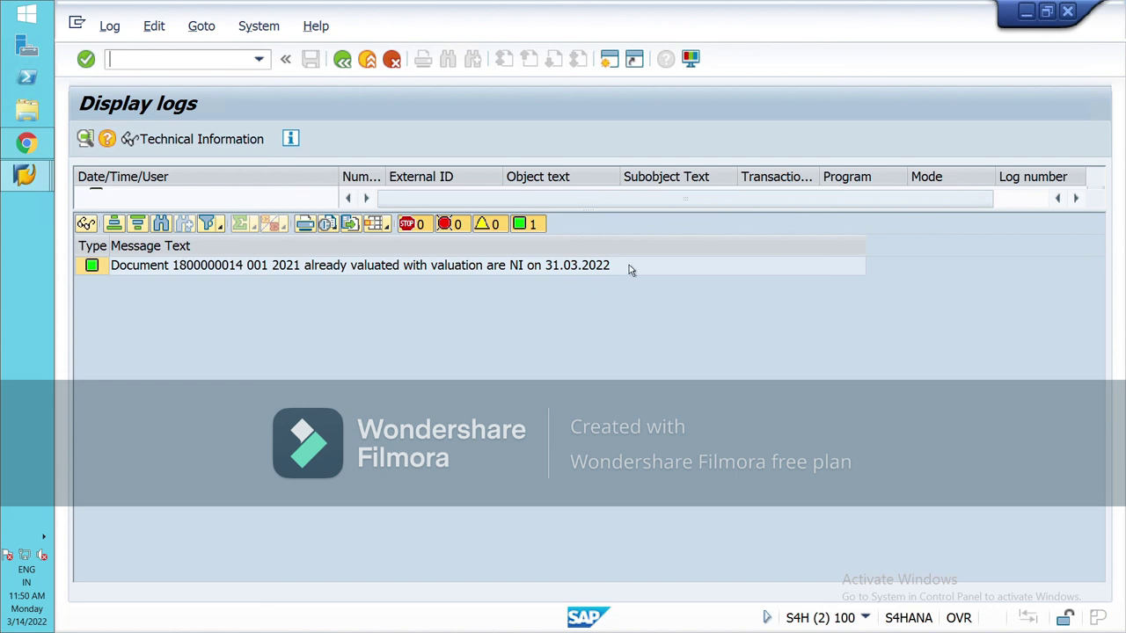
left_click(344, 62)
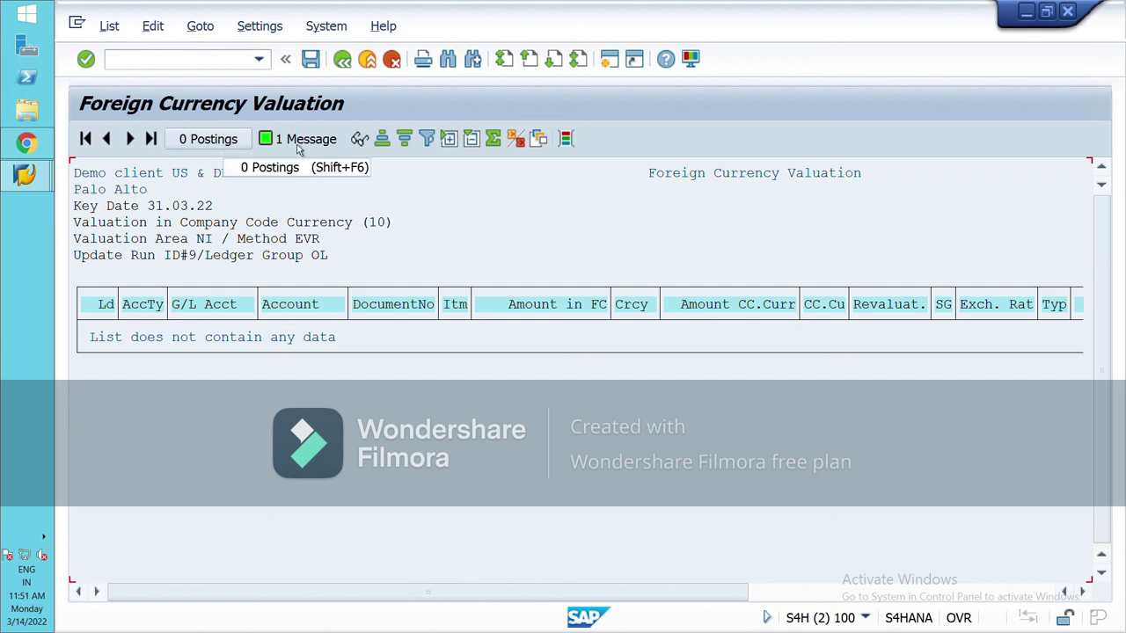
left_click(342, 58)
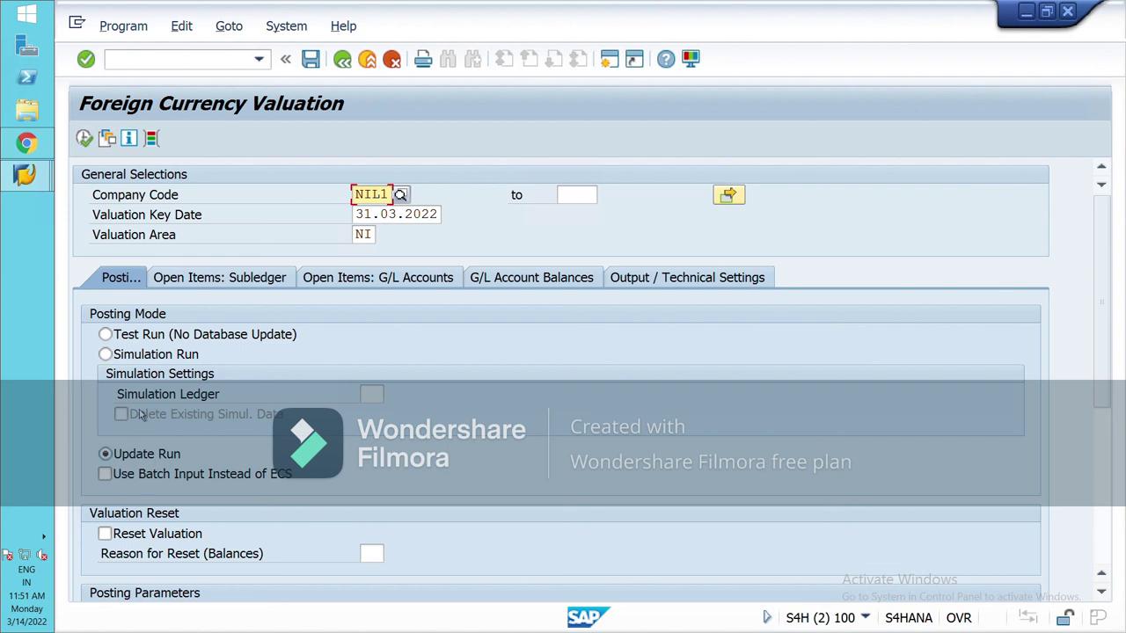
- Execute the foreign currency valuation as an update run and return to SAP Easy Access
left_click(126, 342)
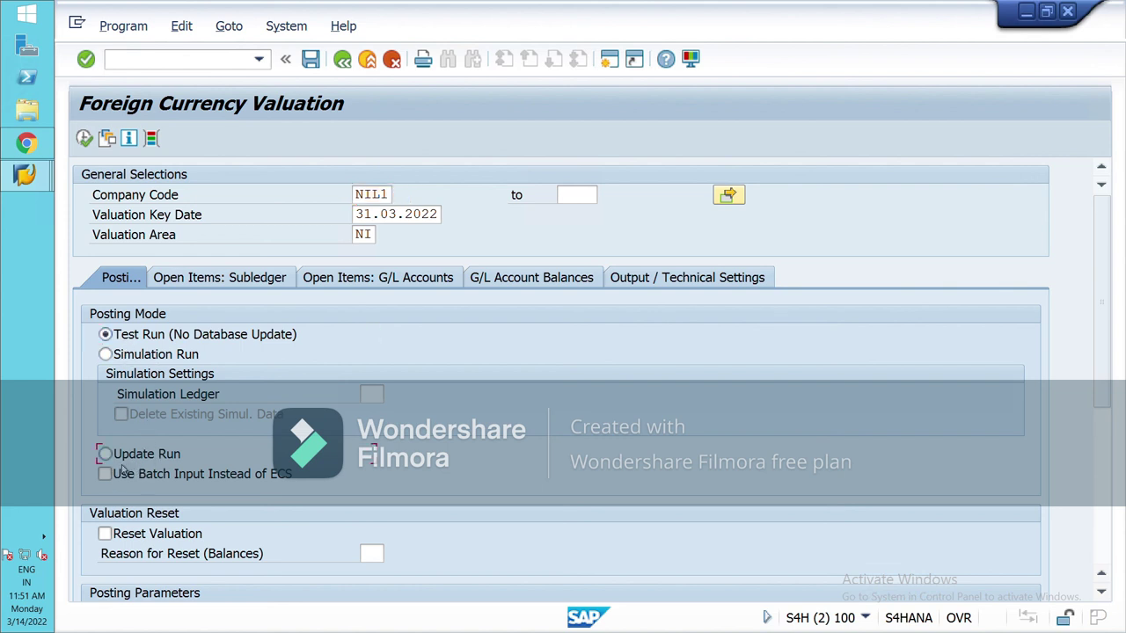
left_click(112, 456)
left_click(85, 138)
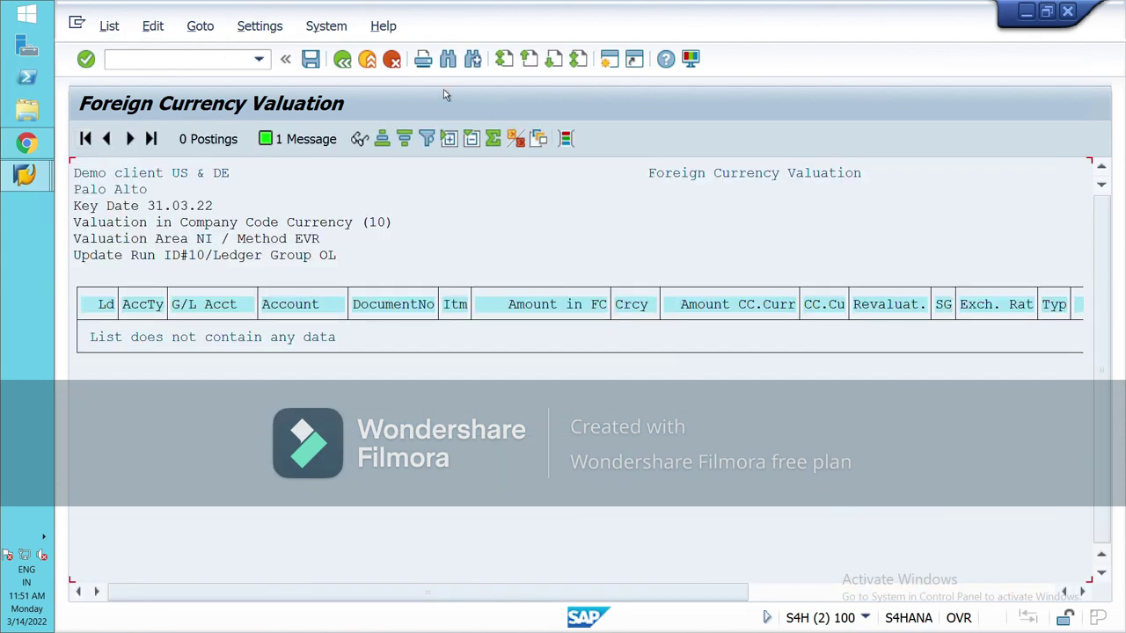
left_click(342, 62)
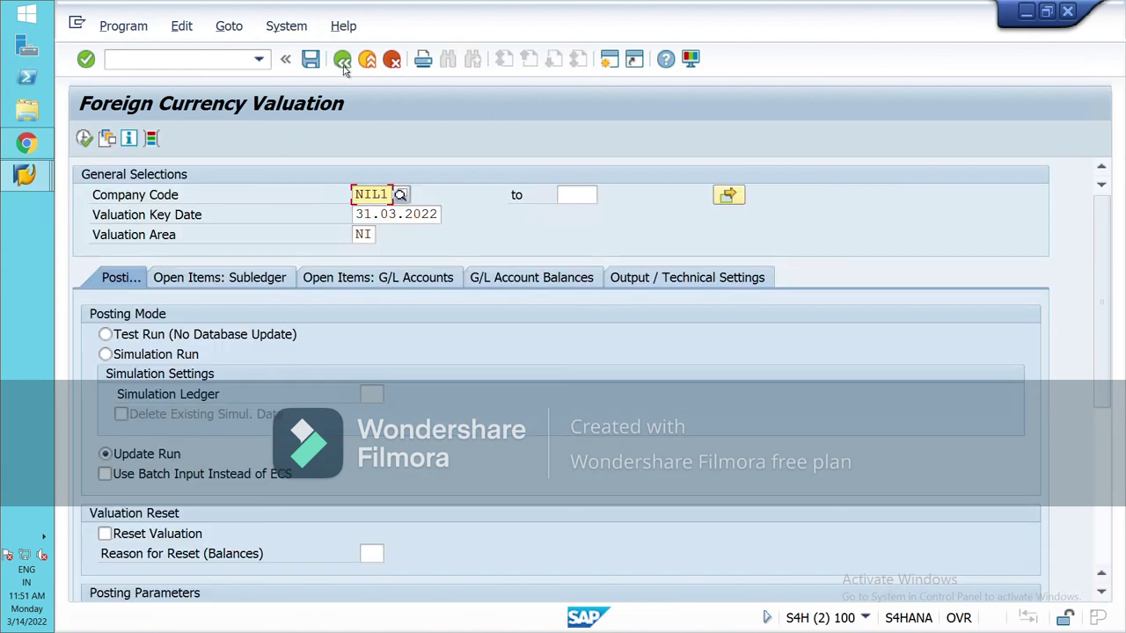
left_click(342, 59)
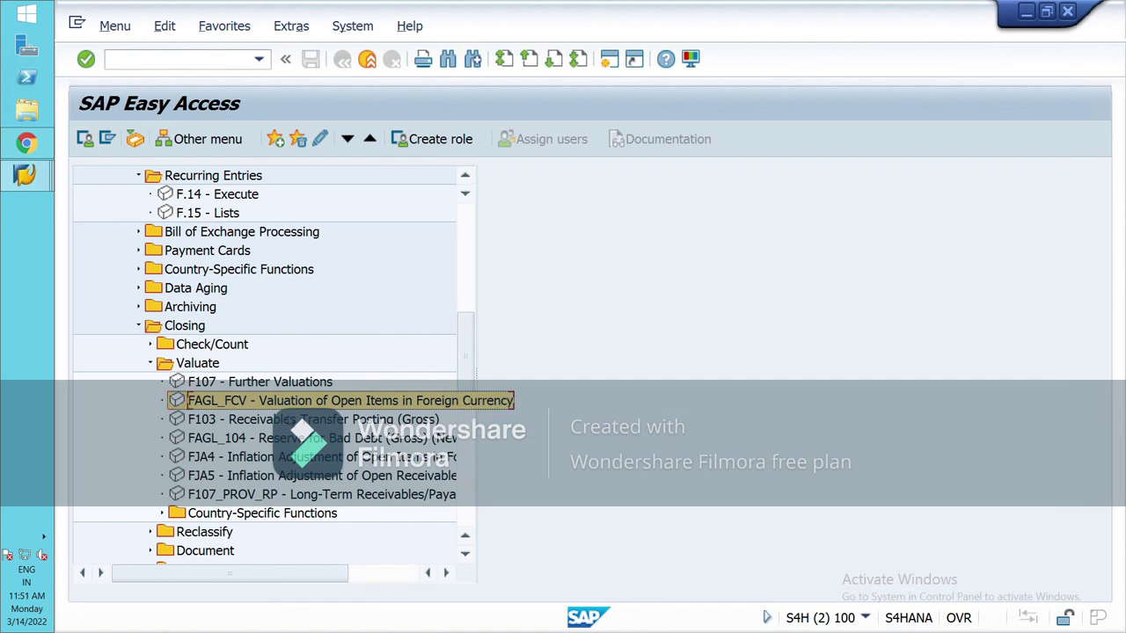